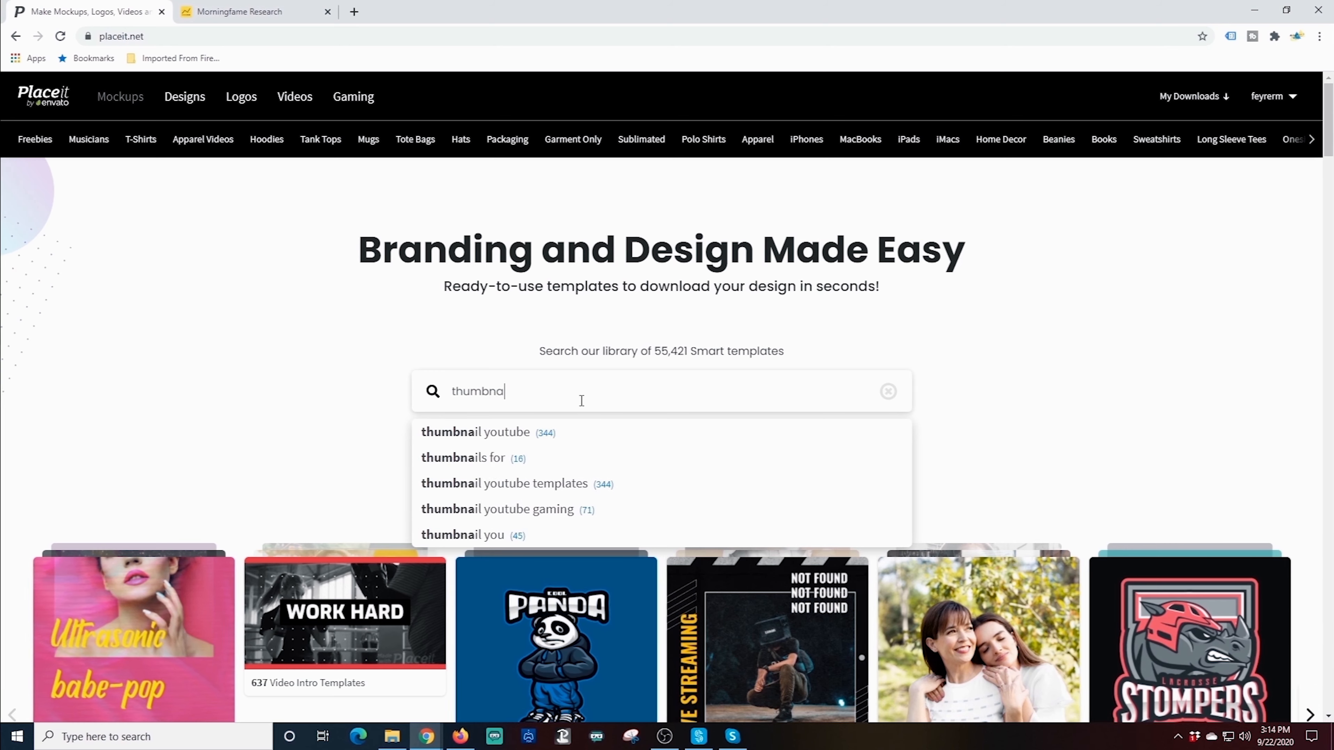
Search 'thumbnails', filter to YouTube Thumbnail Maker templates (313) and browse the results
key("Return")
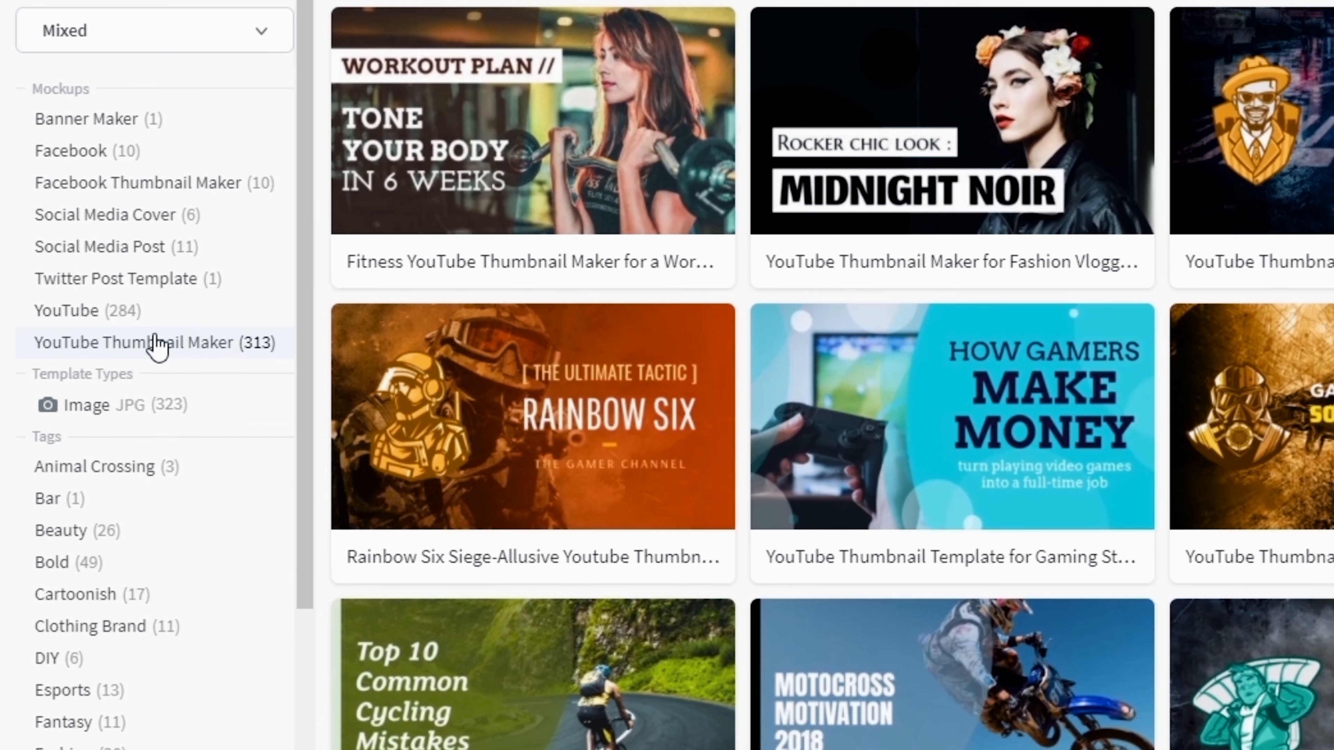
left_click(157, 344)
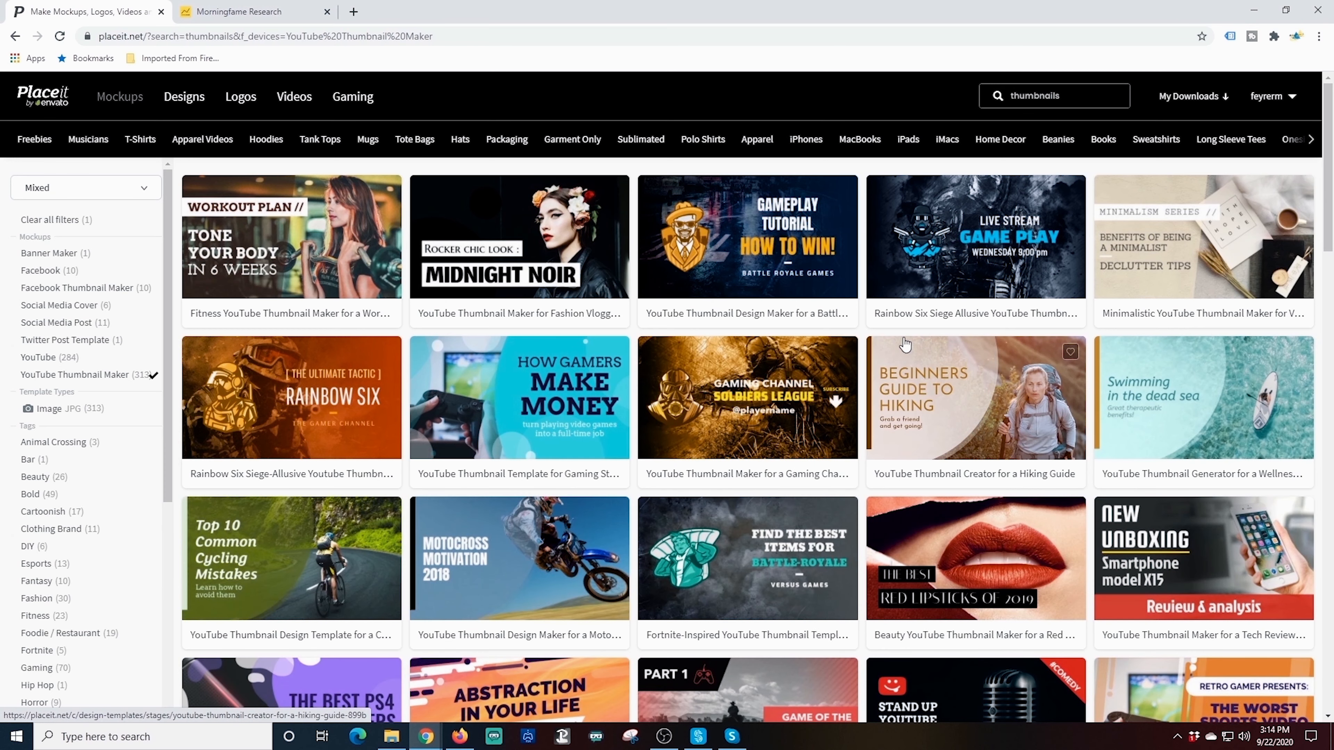
scroll(904, 344, "down", 5)
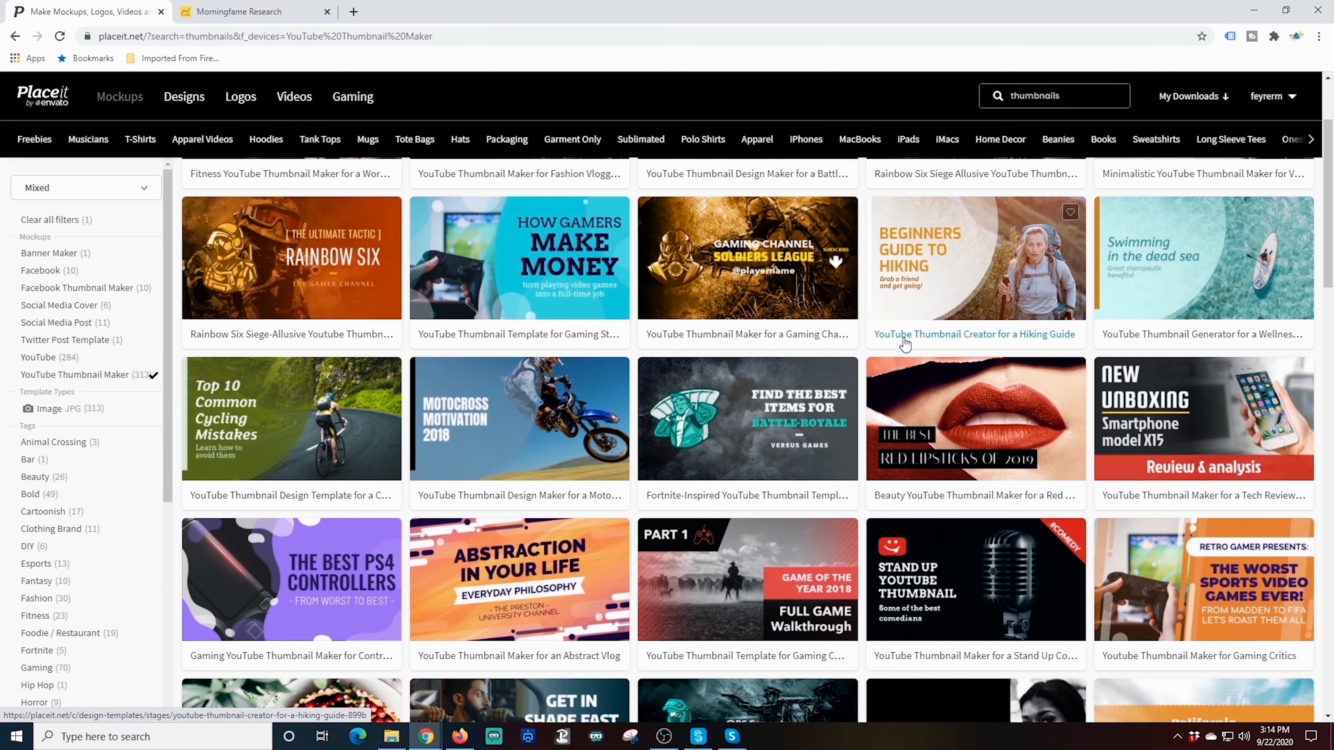
scroll(904, 344, "down", 7)
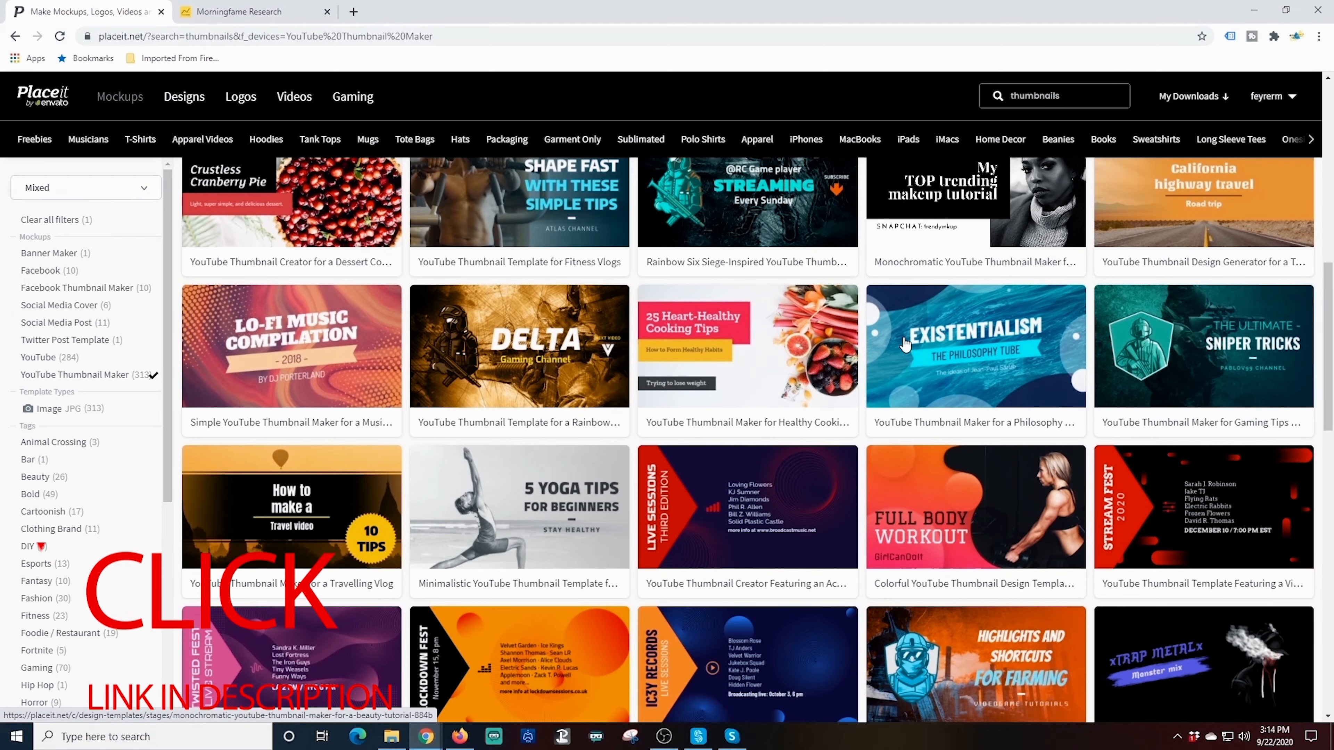
scroll(905, 344, "down", 4)
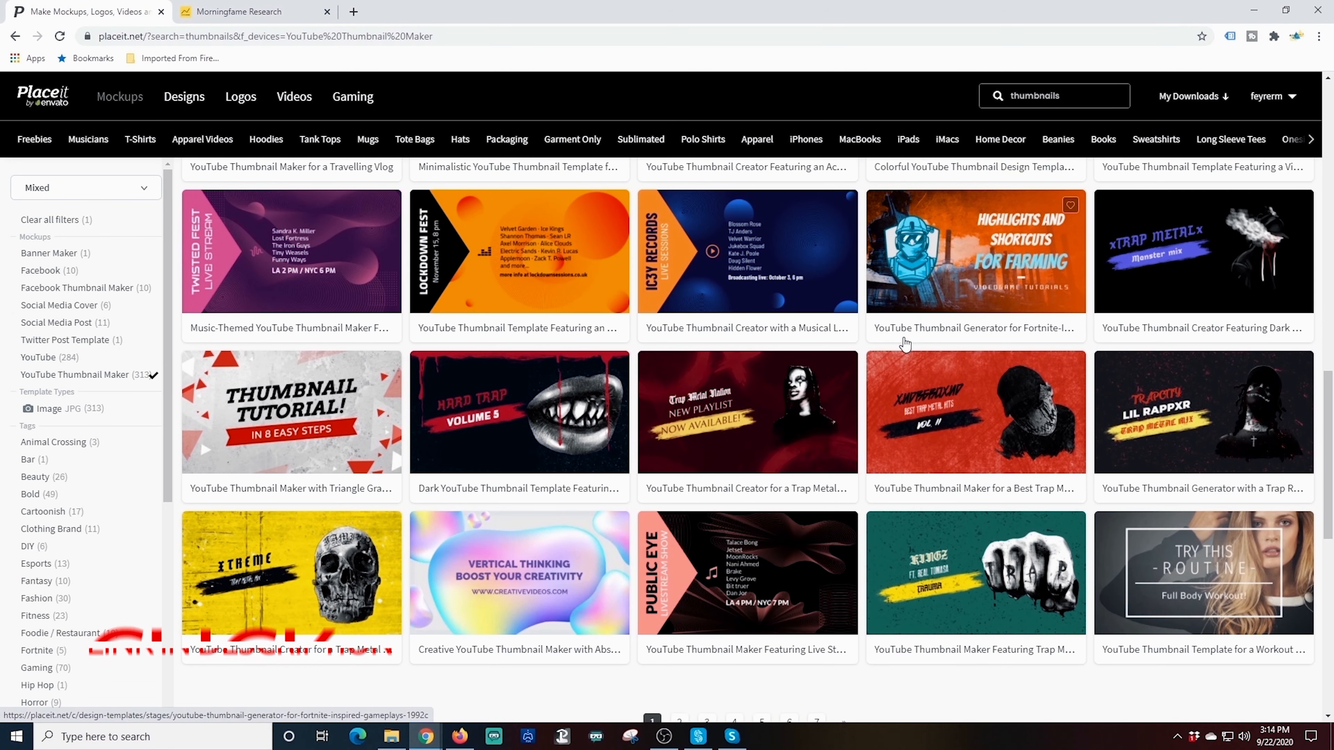
scroll(905, 344, "up", 15)
scroll(904, 344, "down", 7)
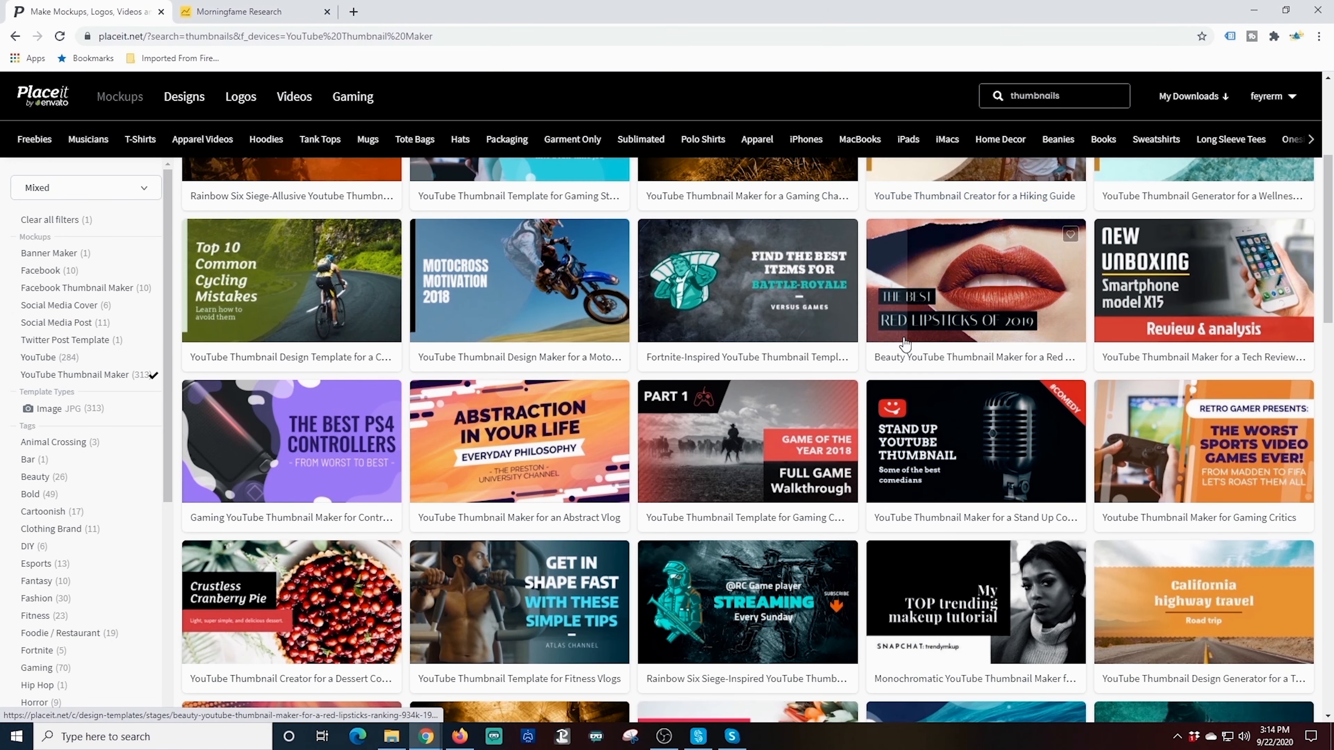
scroll(904, 344, "down", 6)
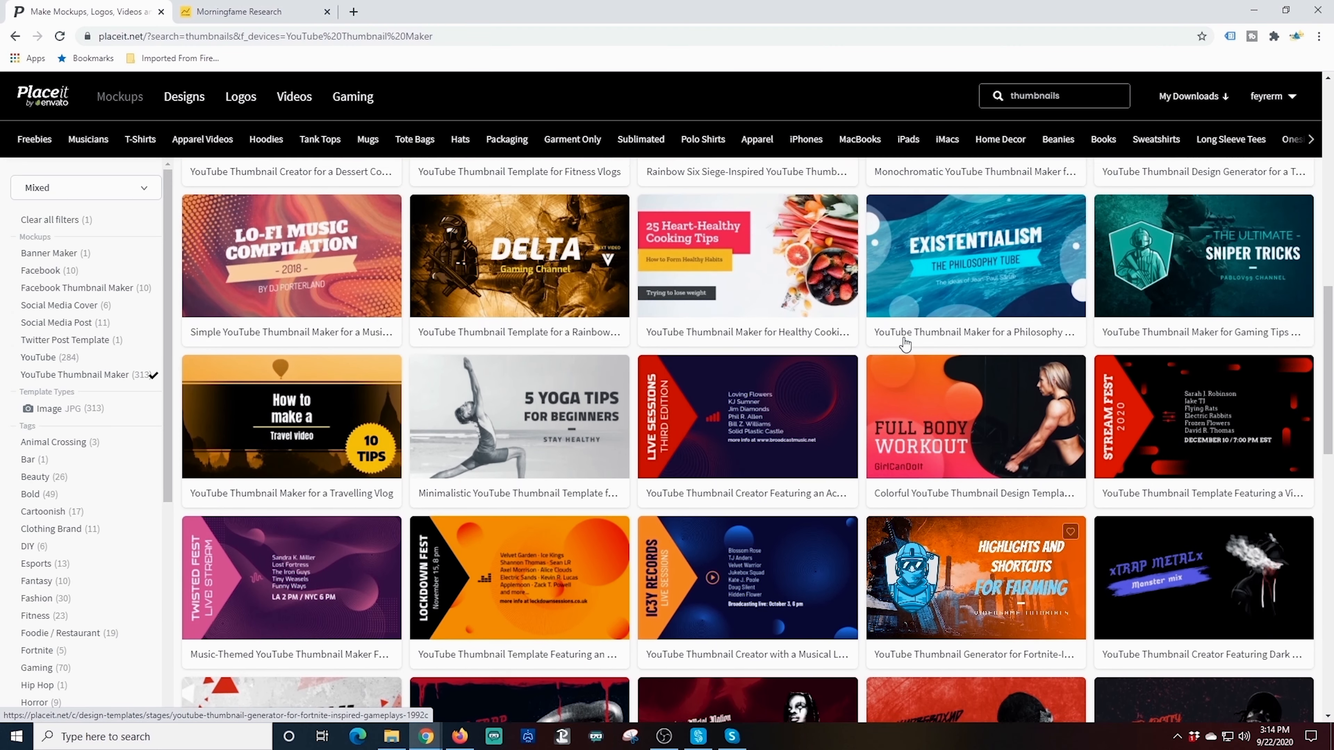
scroll(904, 344, "up", 10)
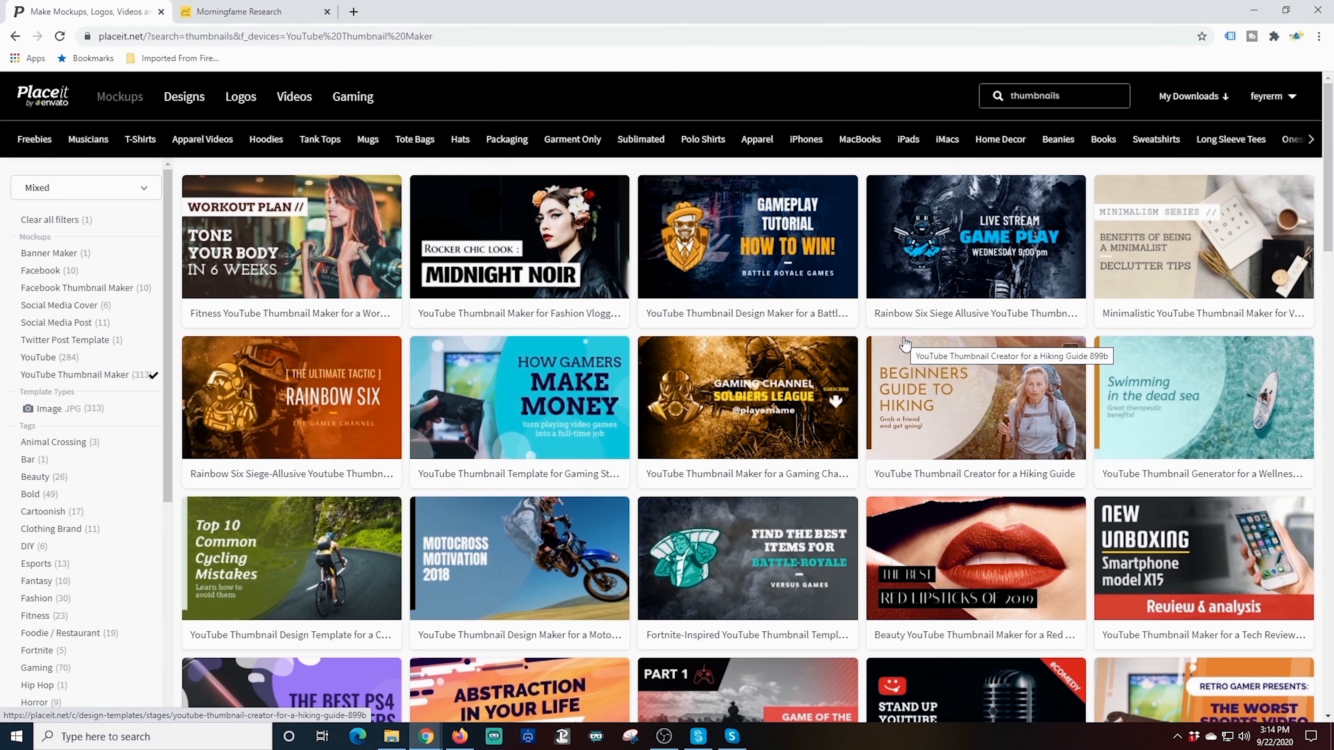
scroll(904, 344, "down", 15)
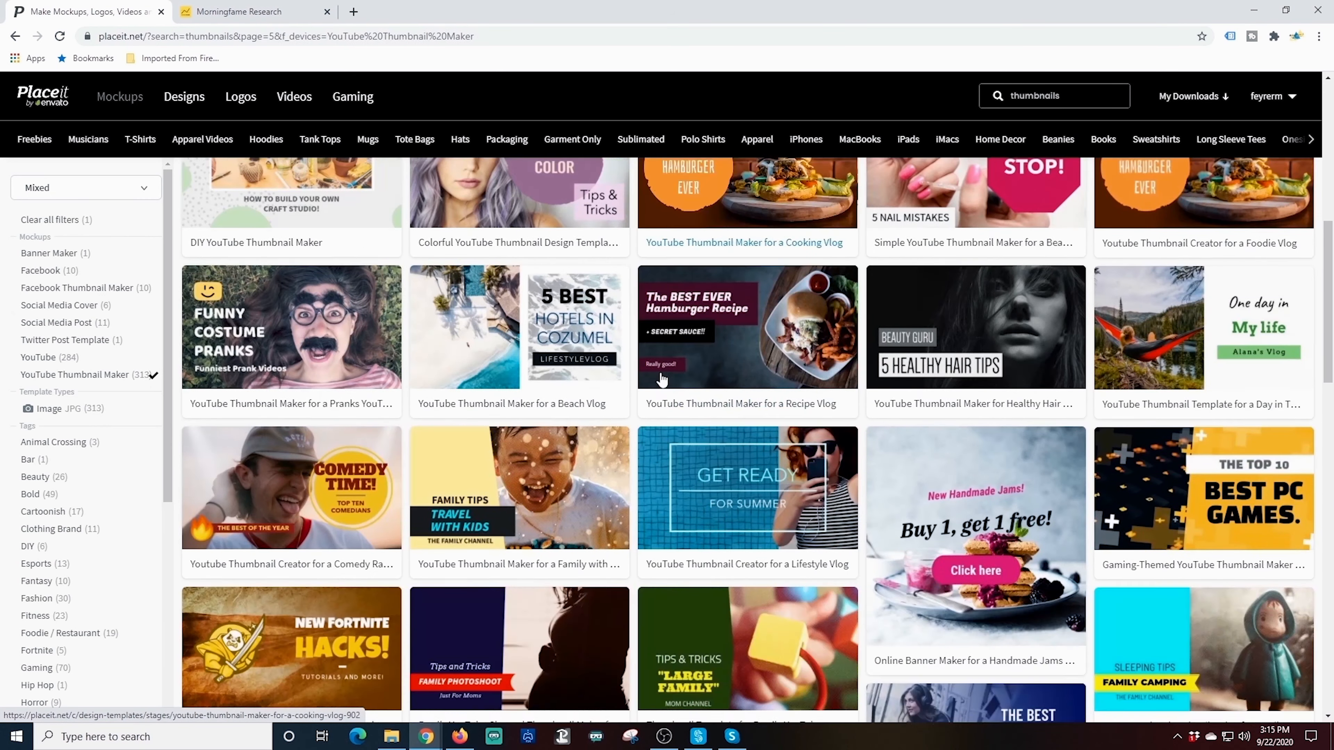
scroll(661, 378, "down", 5)
scroll(661, 379, "up", 15)
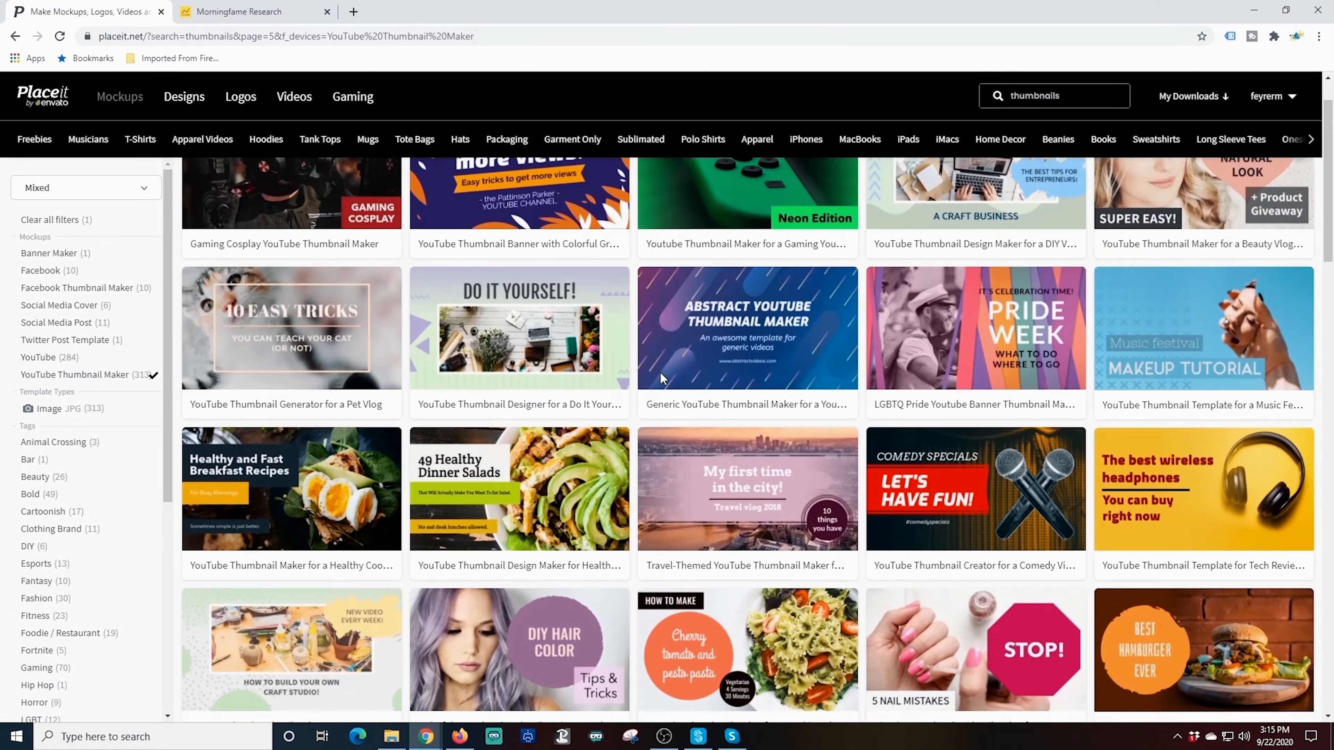
scroll(663, 379, "up", 20)
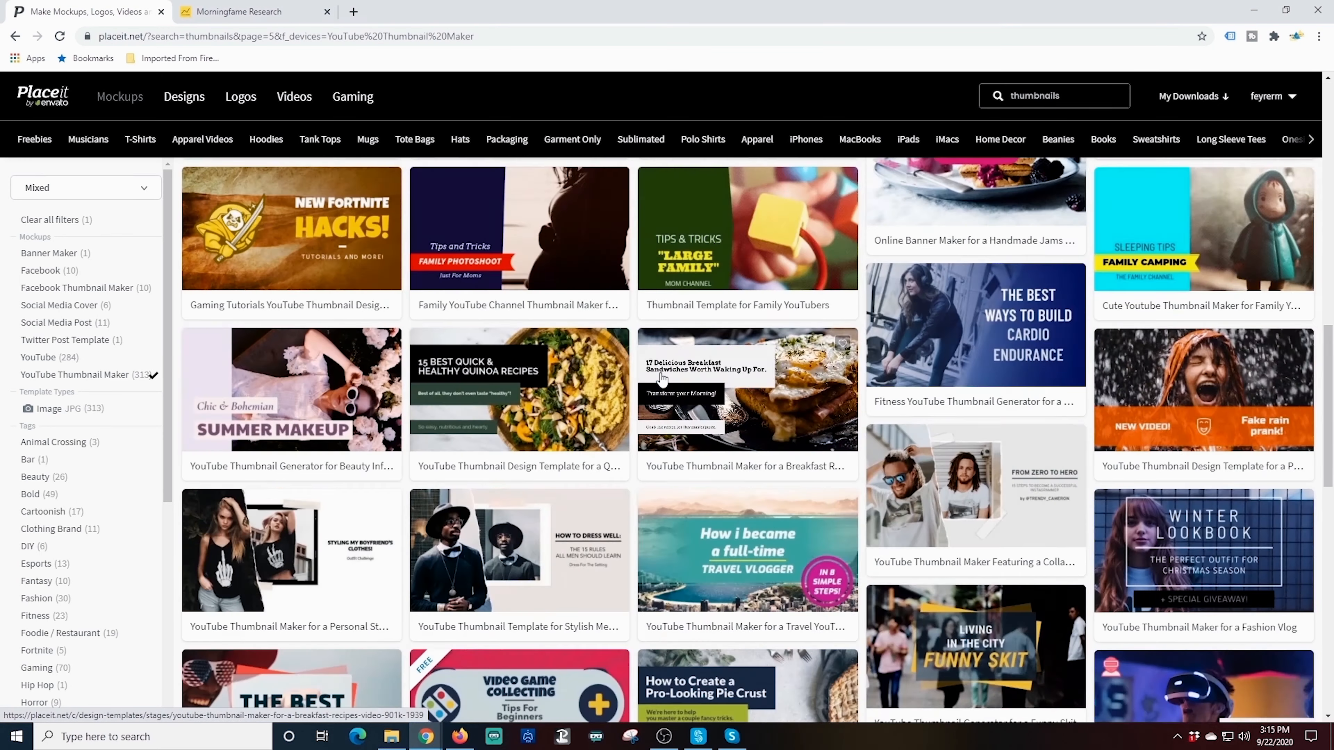
scroll(725, 371, "down", 5)
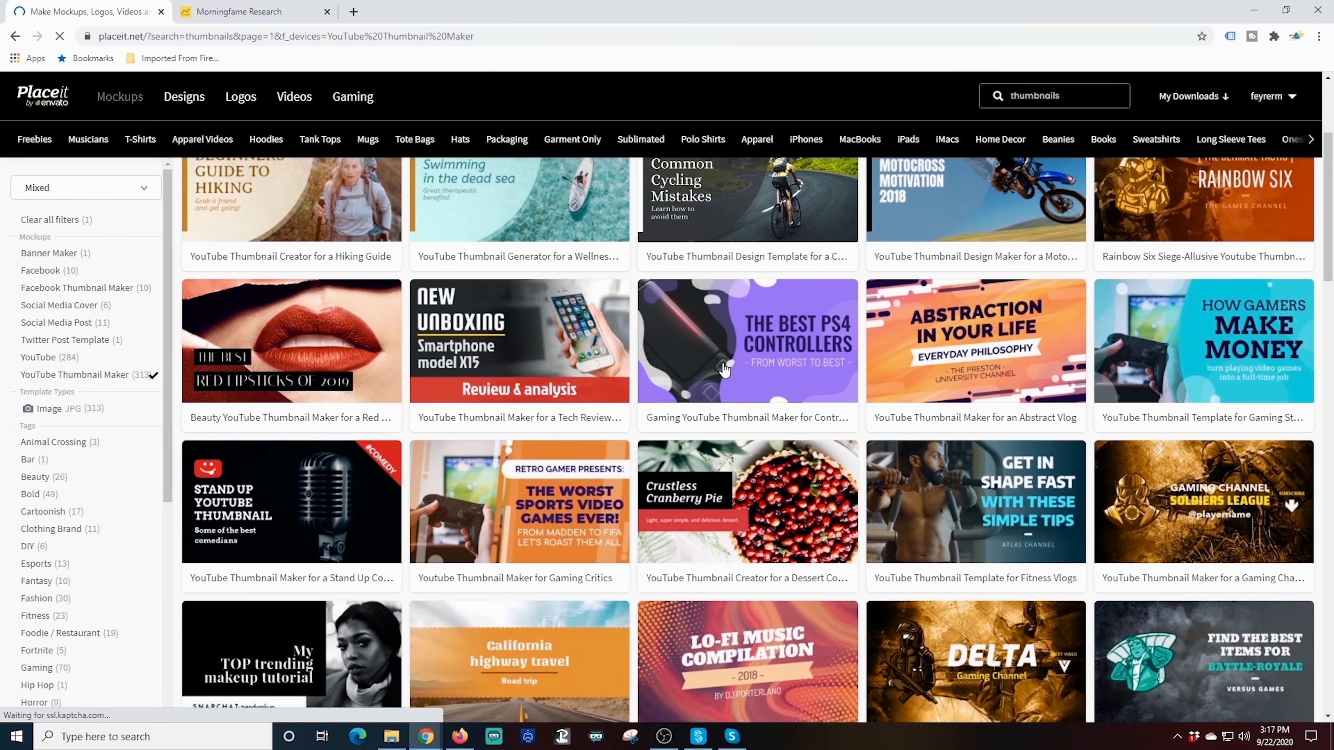
scroll(725, 370, "down", 4)
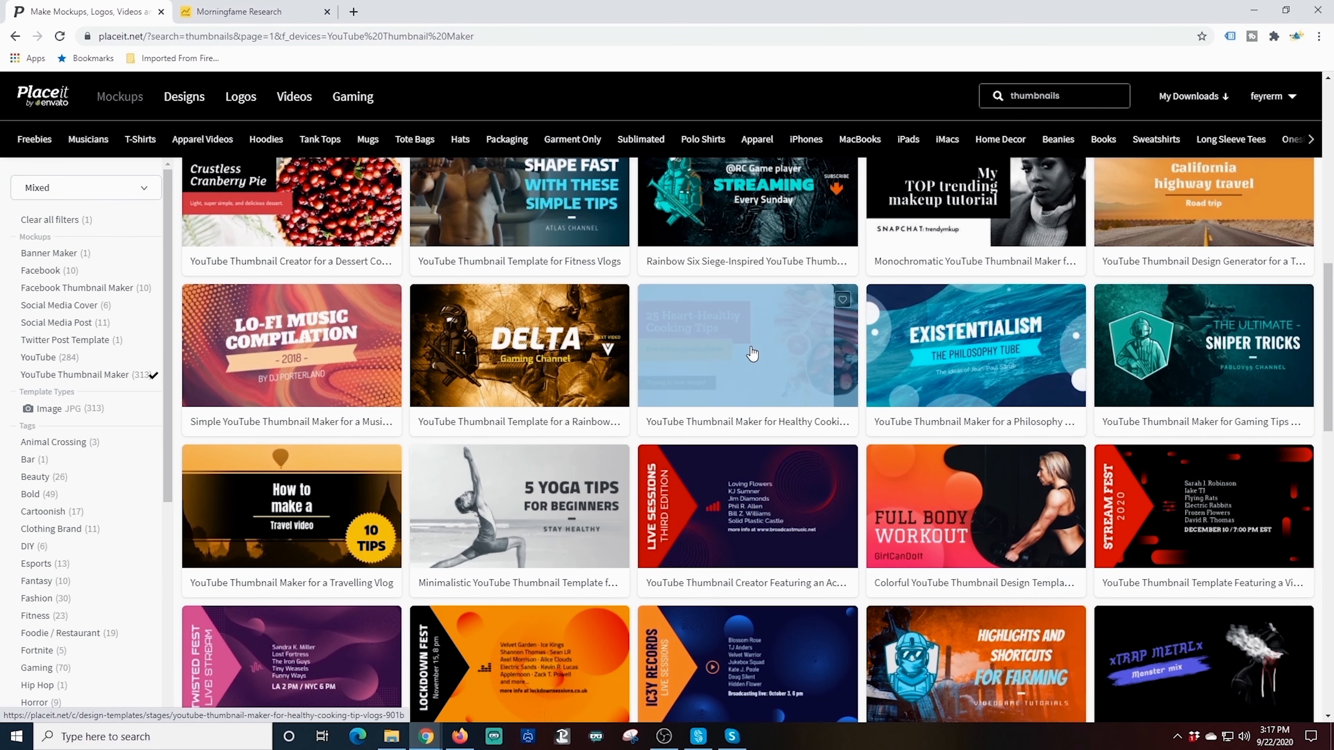
Open the Healthy Cooking Tips template and make the top banner blue (#007aff) and bottom banner gold
left_click(765, 344)
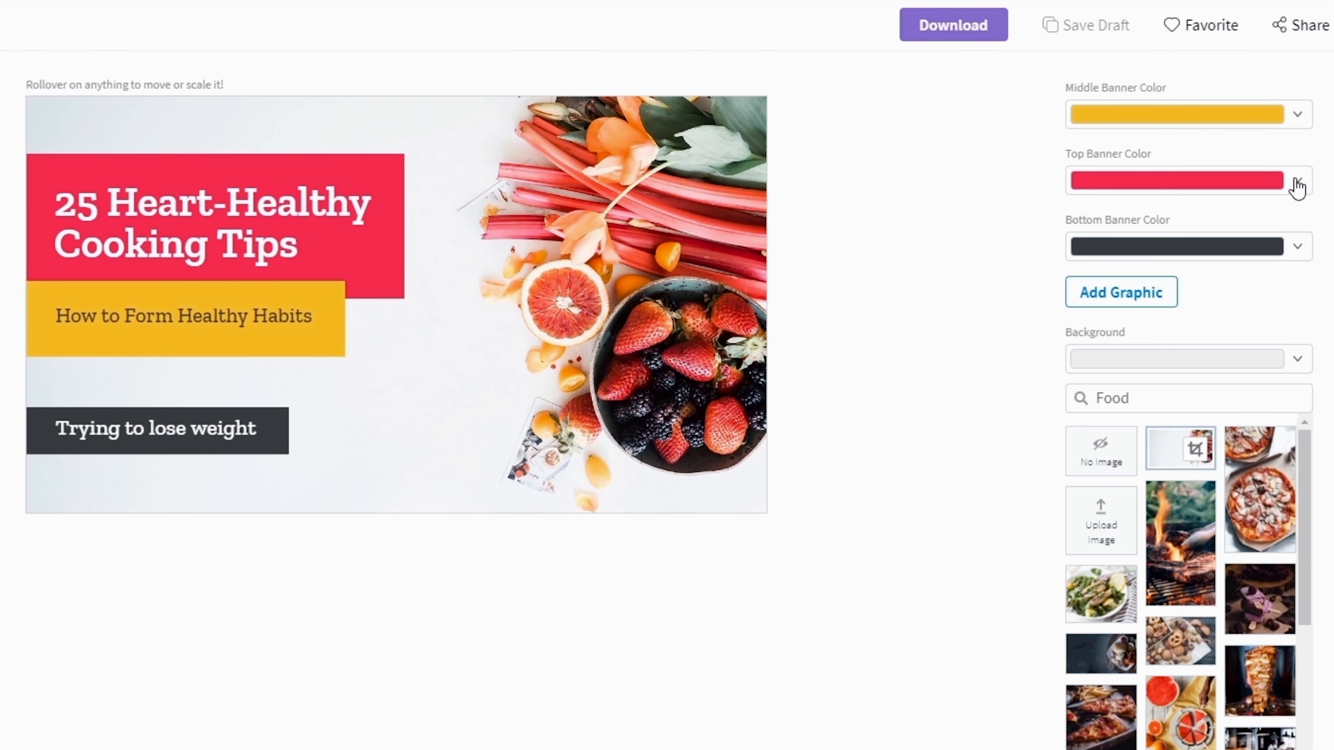
left_click(1297, 187)
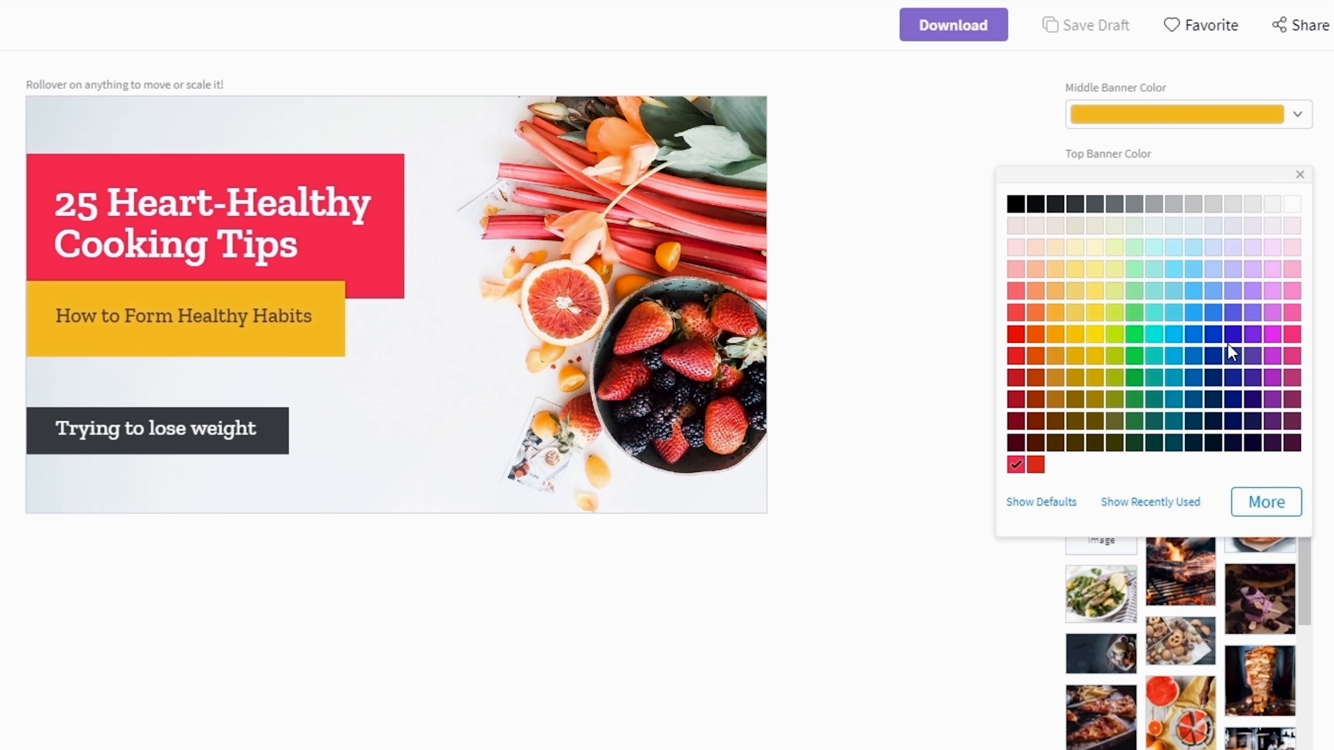
left_click(1193, 339)
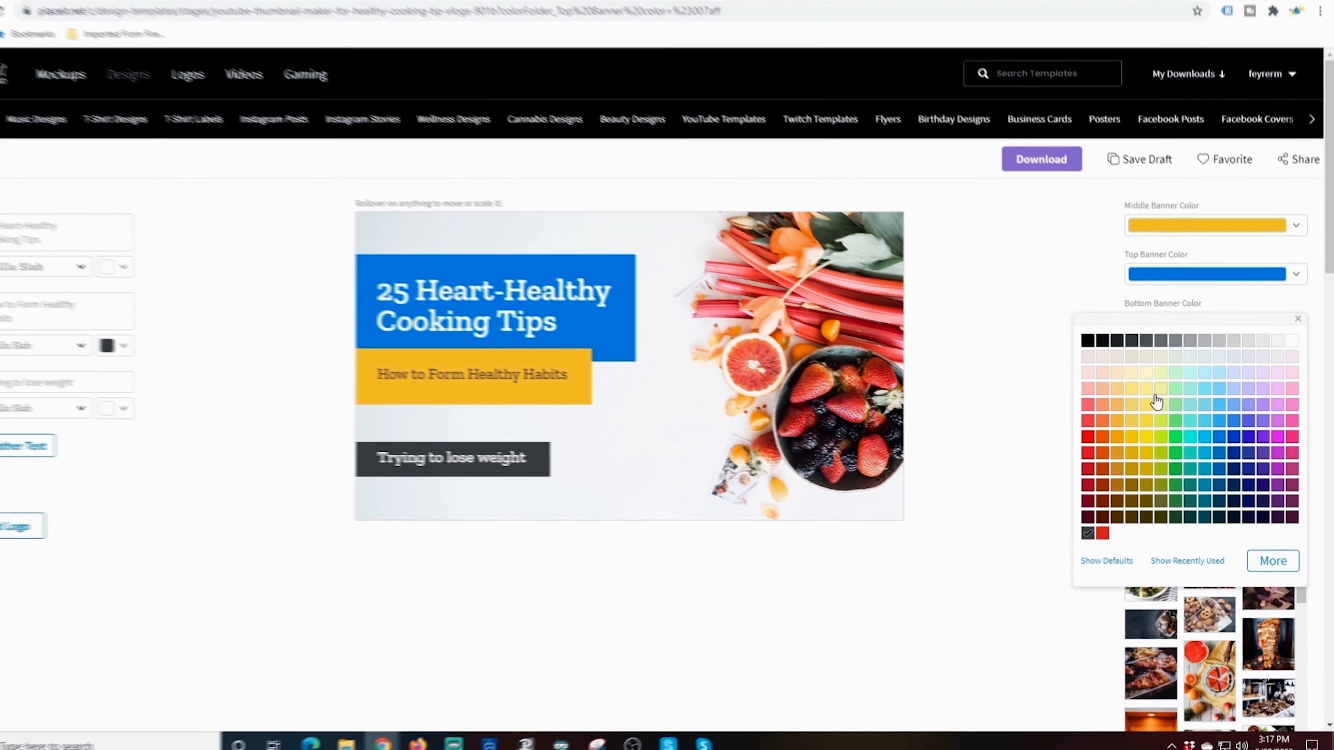
left_click(1138, 428)
left_click(1139, 397)
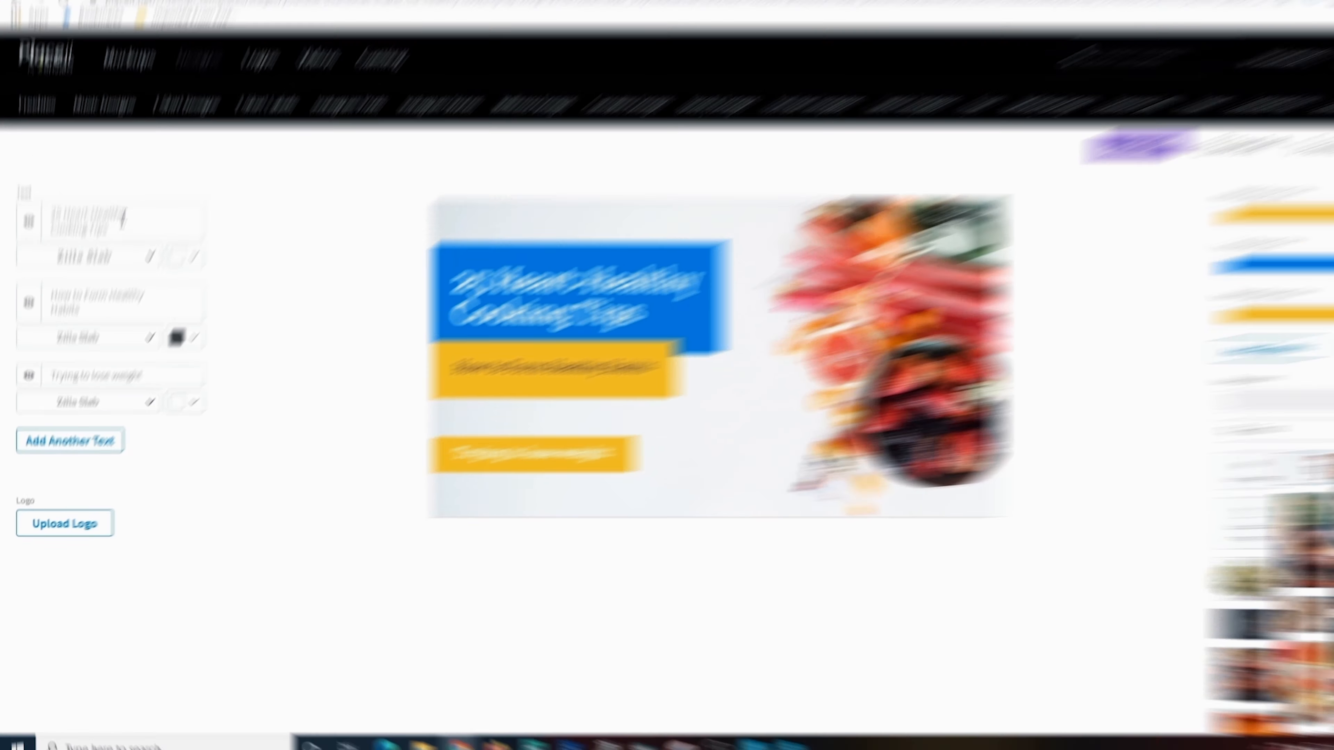
Replace the heading with 'OBS STUDIO' / 'TO RESTREAM STUDIO' on two lines and enlarge it
left_click_drag(117, 241, 24, 224)
type("OBS STUDIO")
key("Return")
type("TO RESTREAM STUDIO")
key("Delete")
key("Delete")
key("Delete")
key("Delete")
key("Delete")
key("Delete")
key("Delete")
key("Delete")
key("Delete")
key("Delete")
key("Delete")
key("Delete")
mouse_move(920, 240)
left_mouse_down()
mouse_move(1000, 254)
mouse_move(986, 231)
left_mouse_up()
Stack USE THE BEST FEATURES above and OF BOTH below the title, tilting the blue banner slightly
left_click_drag(188, 212, 18, 209)
type("The")
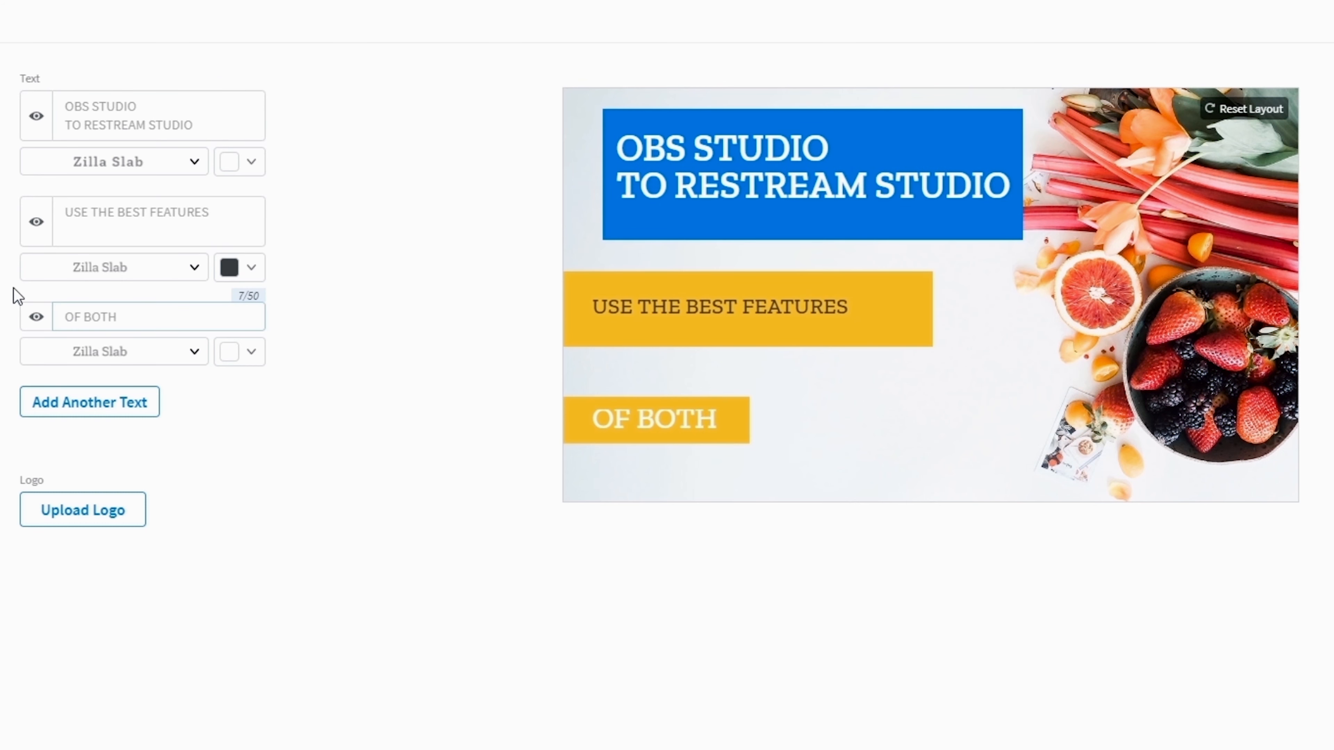
left_click_drag(869, 328, 858, 144)
left_click_drag(840, 224, 828, 248)
left_click_drag(797, 186, 797, 232)
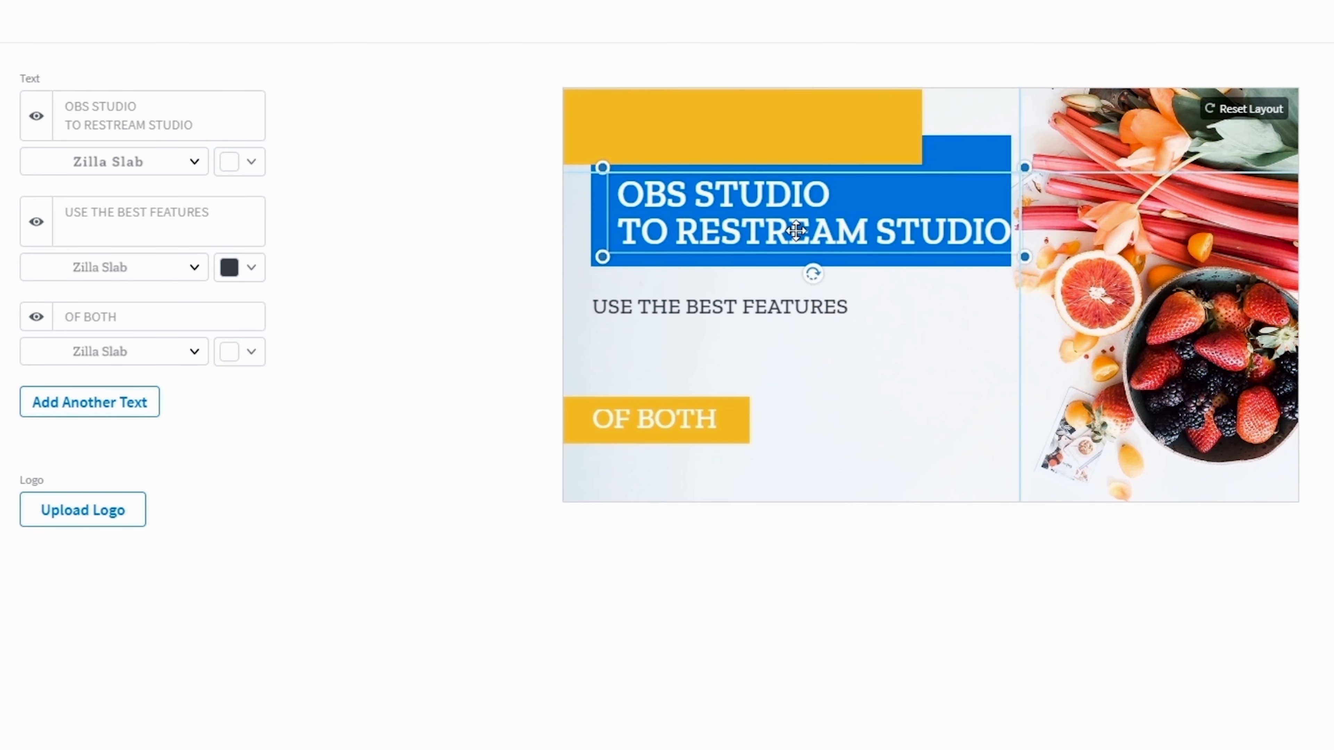
left_click_drag(931, 175, 895, 168)
left_click_drag(787, 306, 801, 127)
left_click_drag(738, 420, 767, 307)
left_click_drag(684, 422, 715, 307)
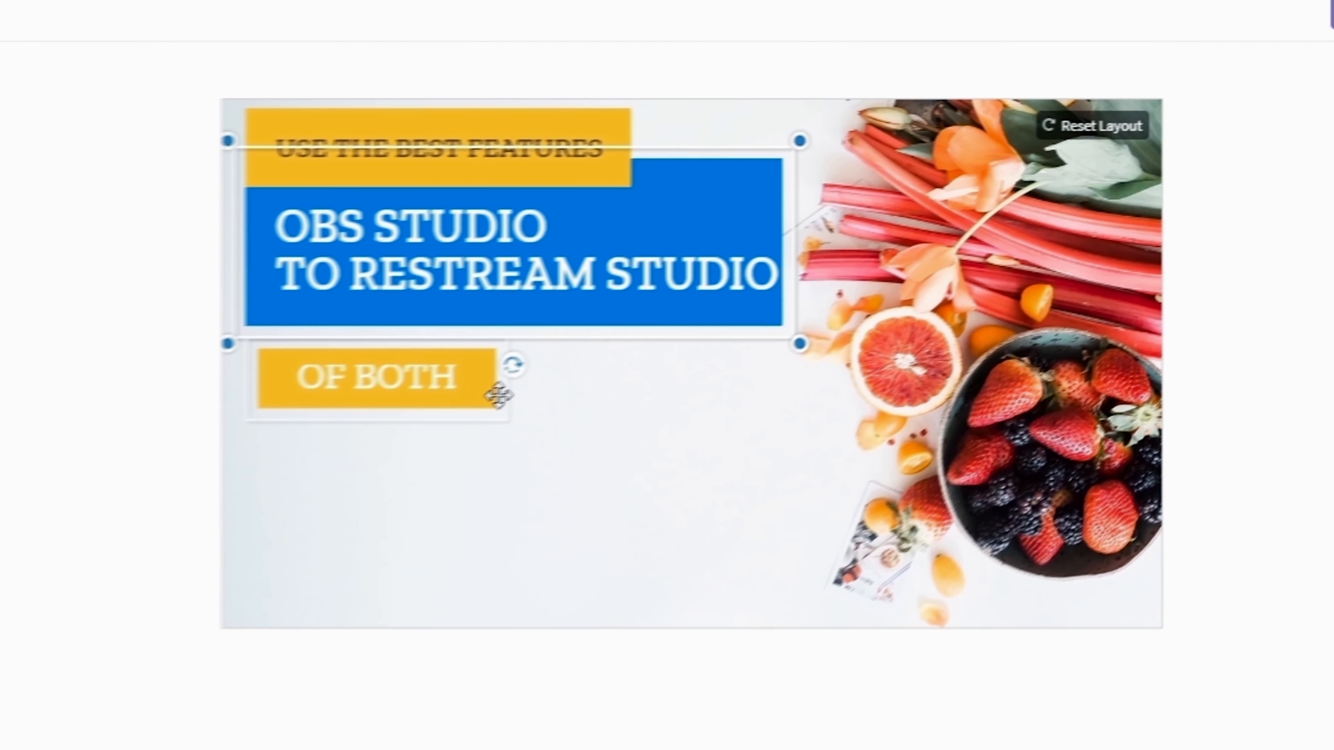
left_click_drag(472, 374, 558, 323)
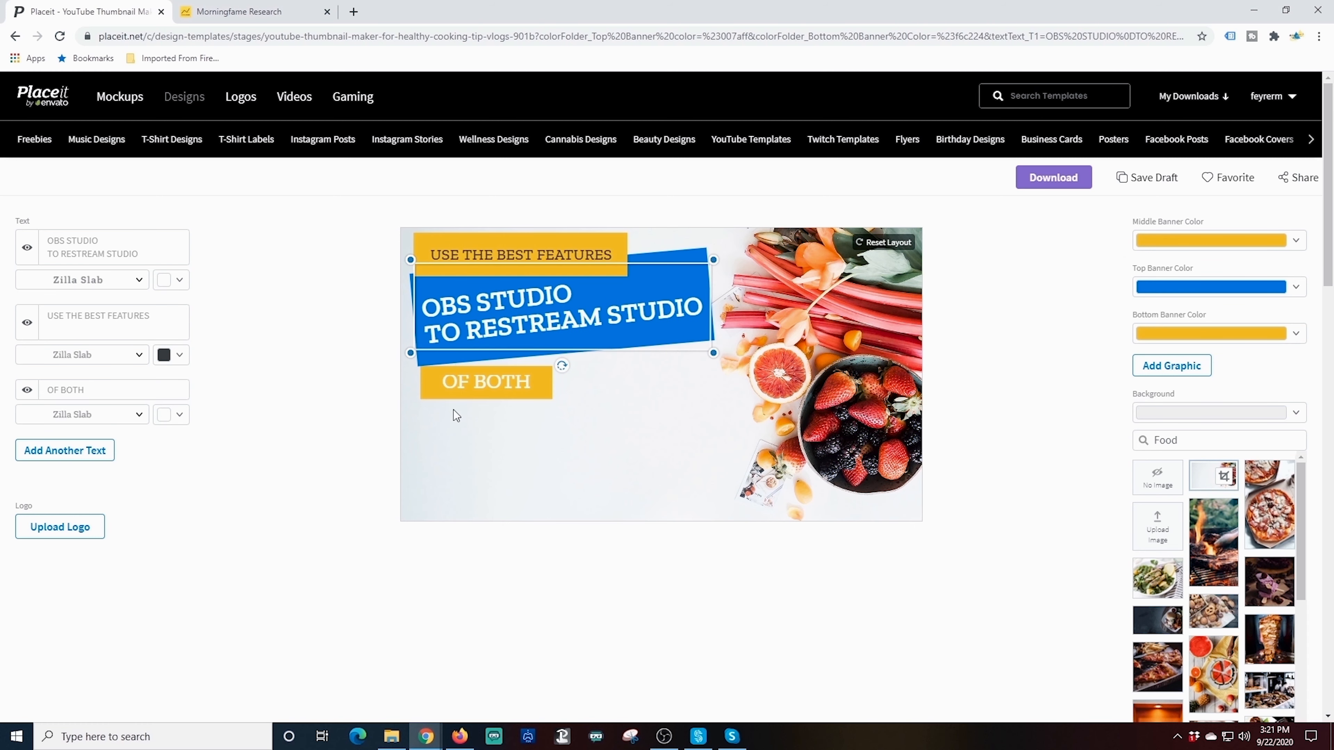
left_click(461, 385)
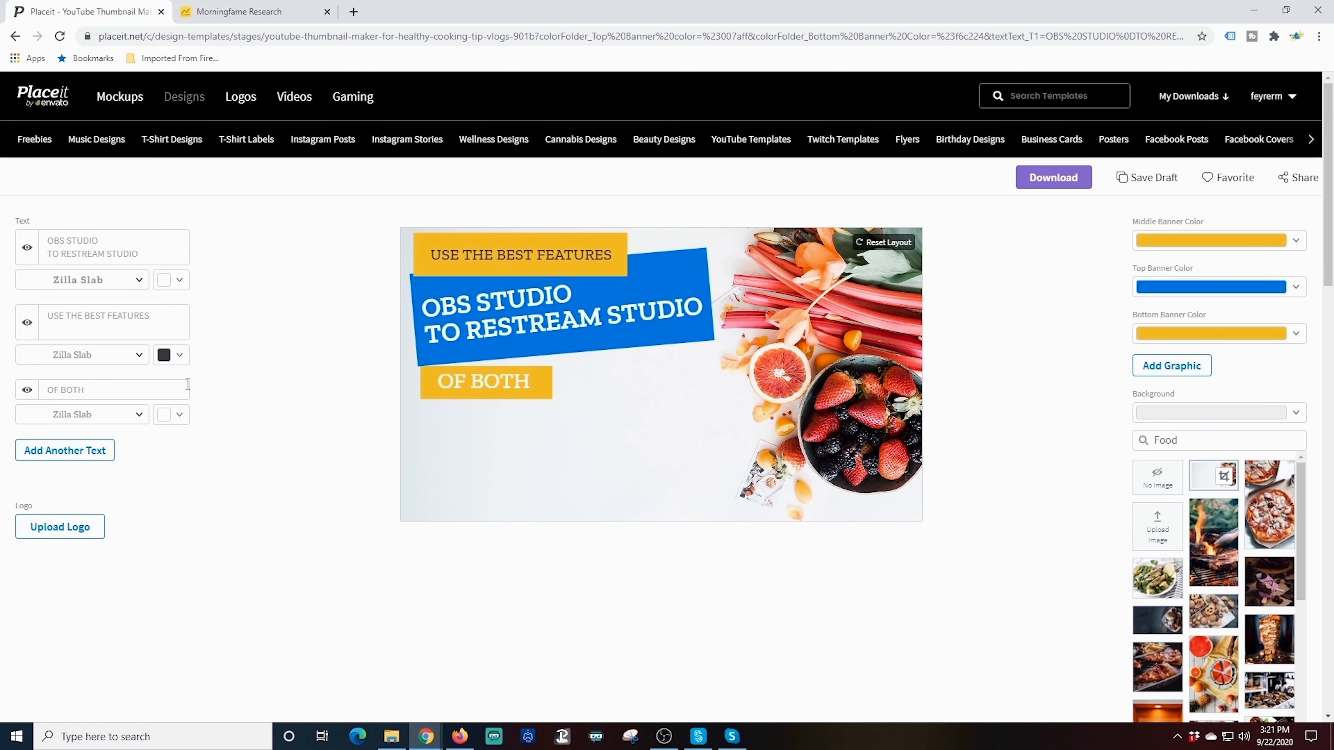
Set the OF BOTH text colour to dark grey
left_click(180, 416)
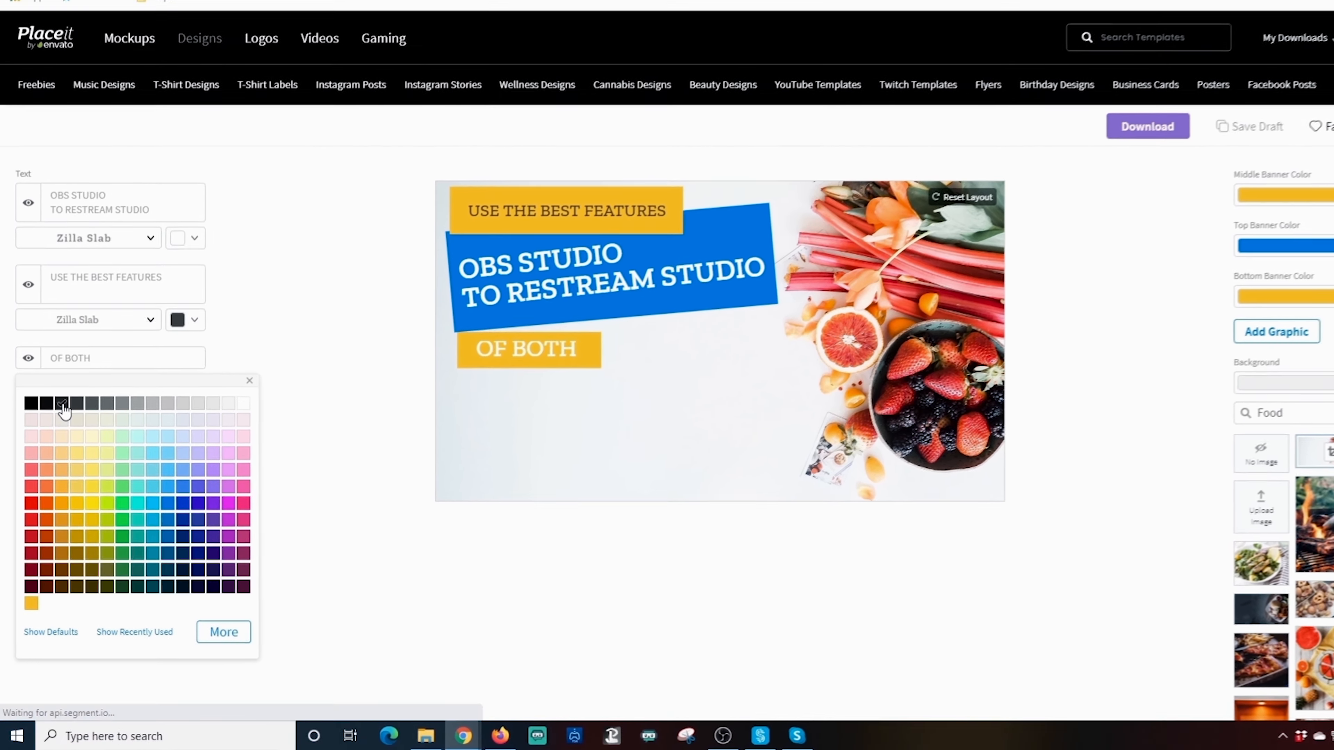
left_click(57, 432)
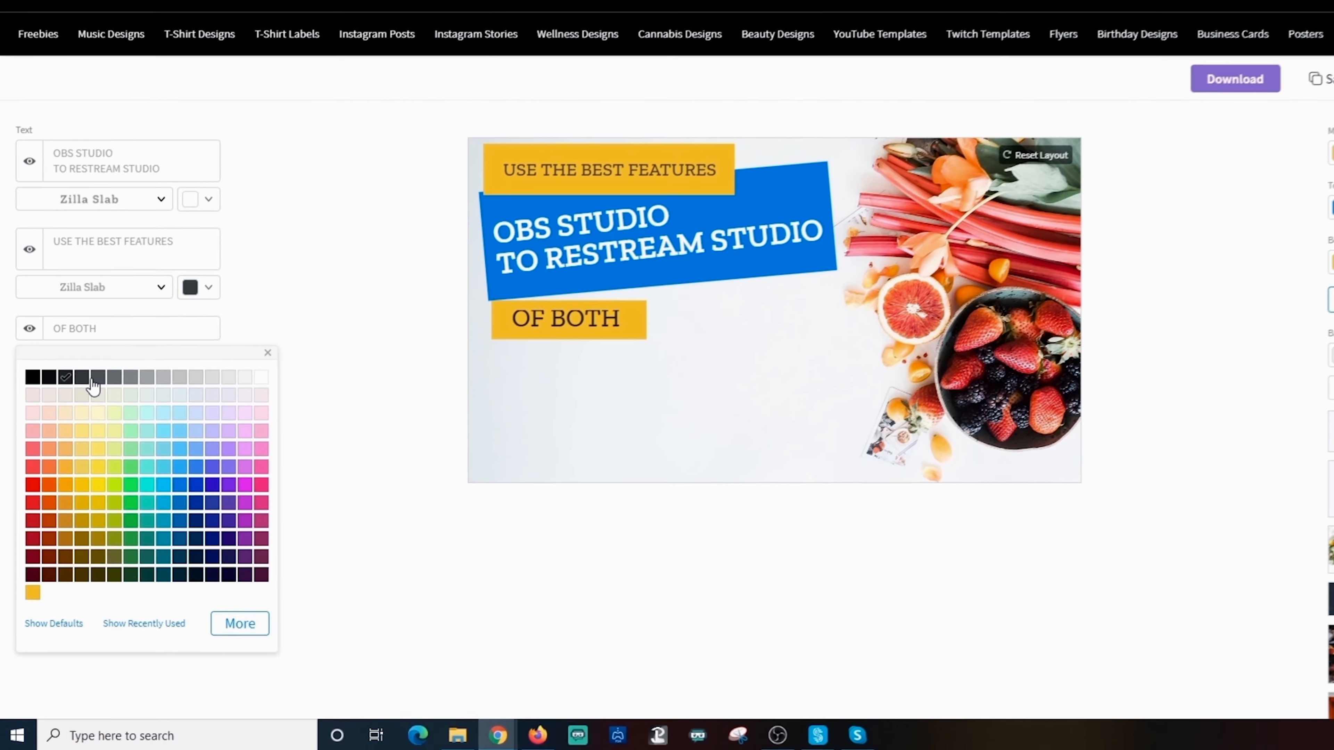
left_click(93, 391)
left_click(319, 456)
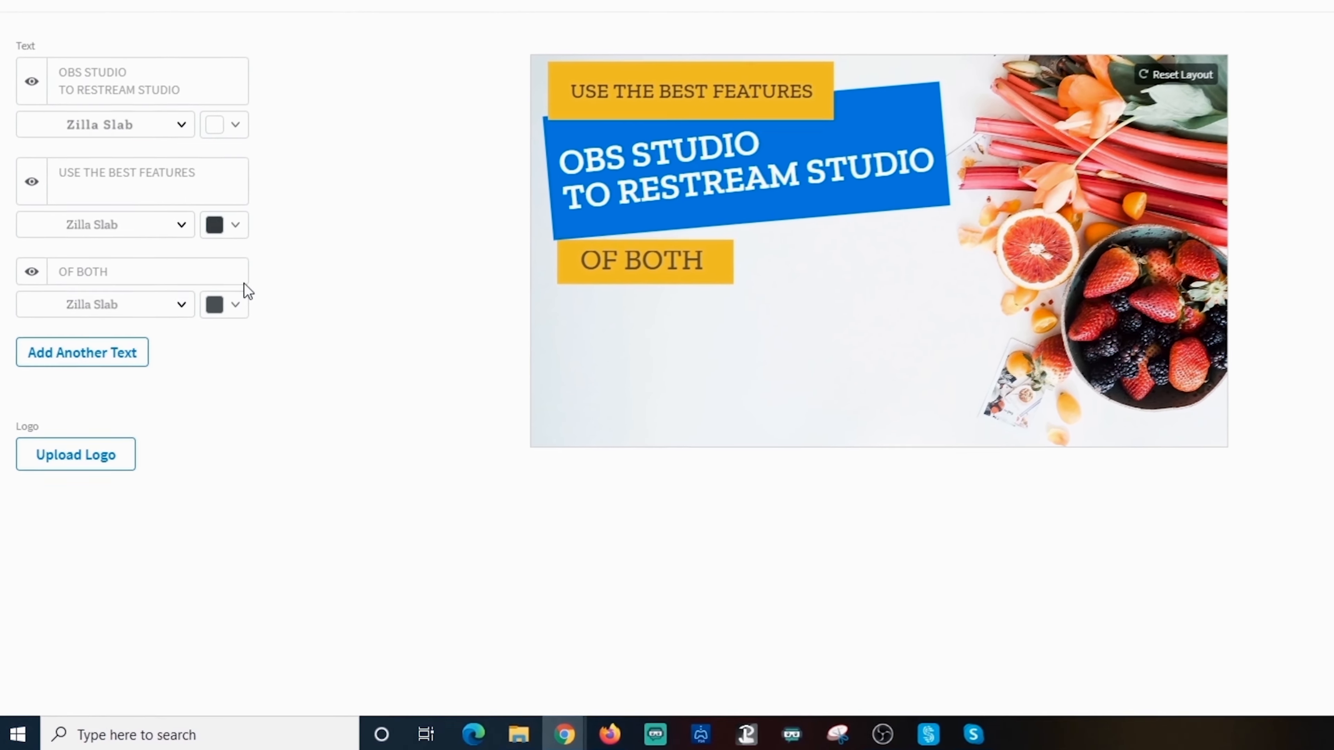
Change the OF BOTH font to the bold Zilla Slab style
left_click(174, 319)
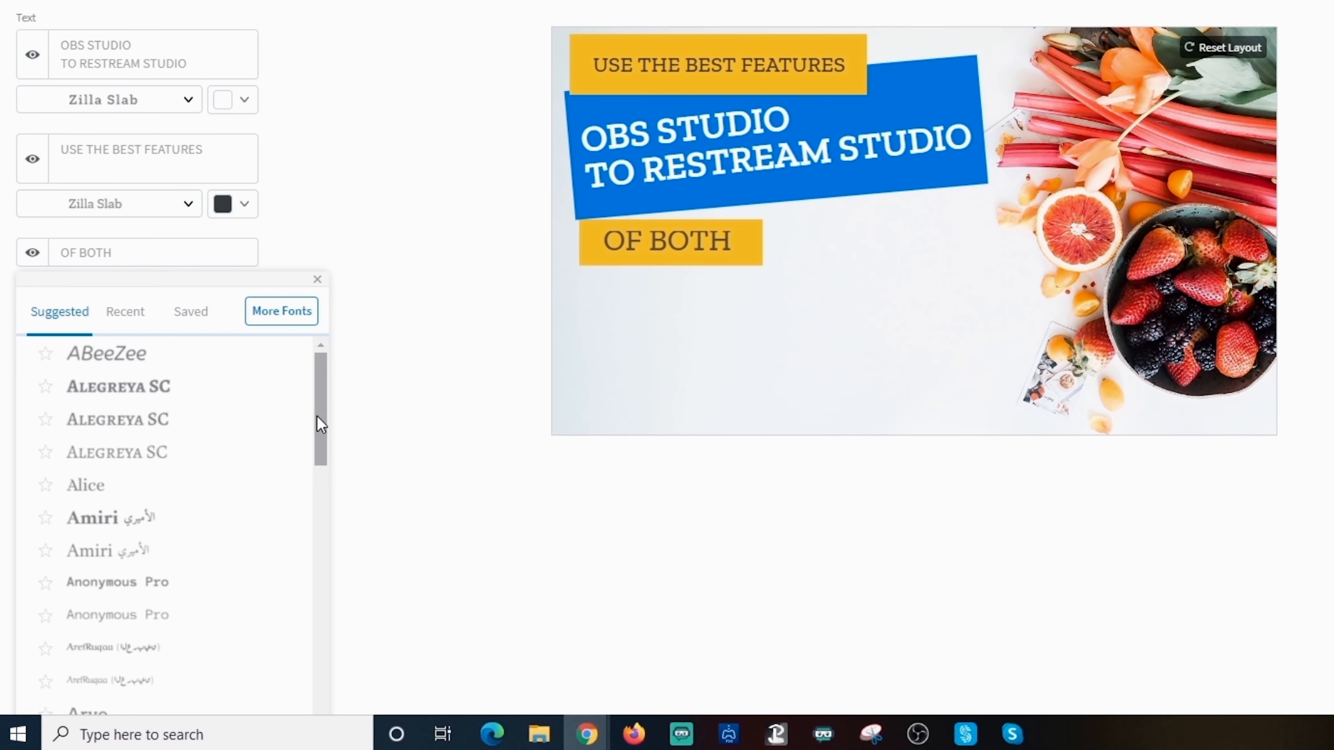
left_click_drag(321, 424, 331, 727)
scroll(450, 598, "down", 2)
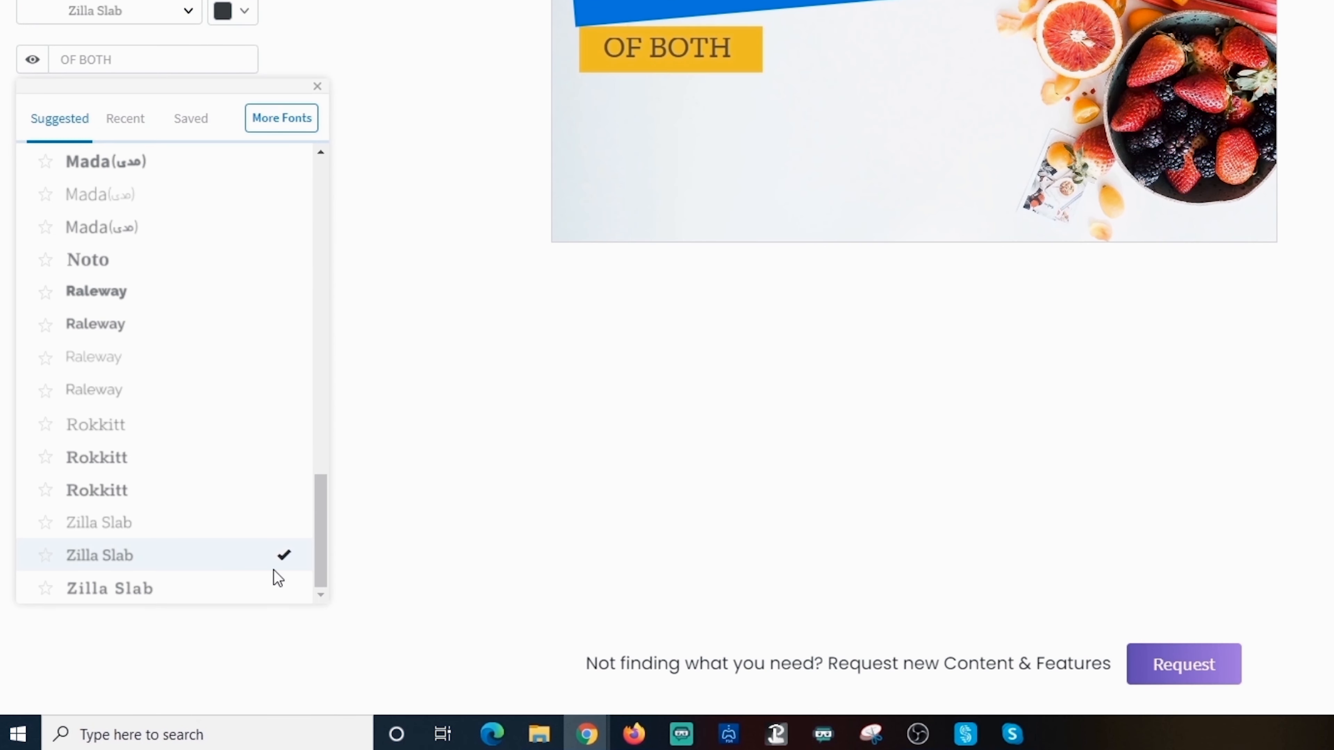
left_click(125, 598)
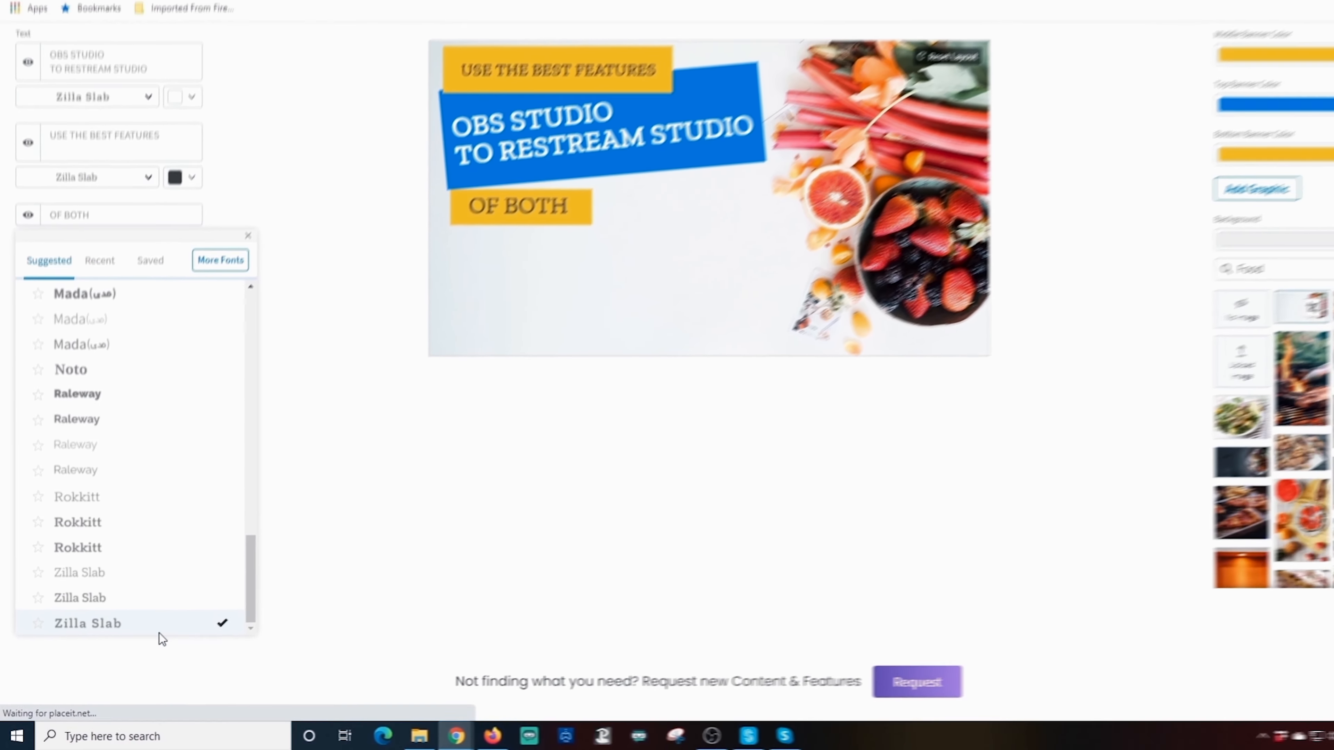
left_click(366, 518)
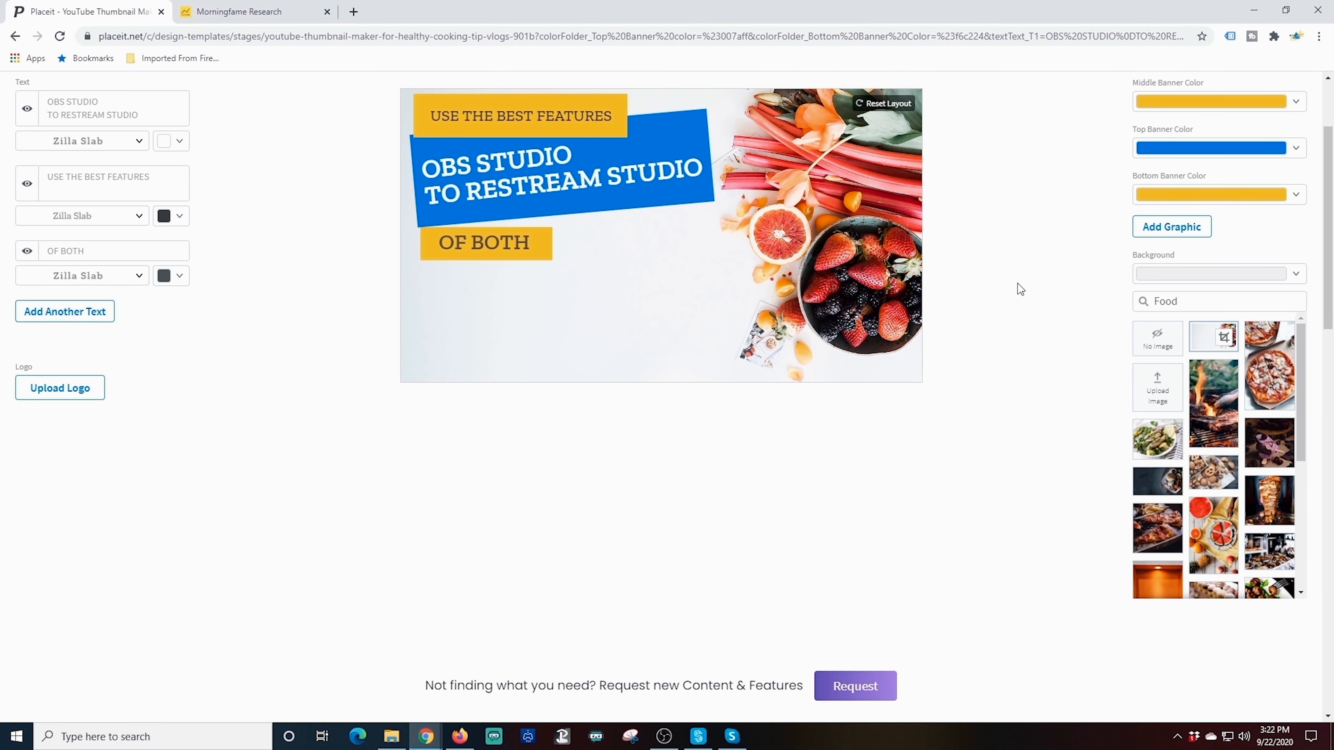
Search backgrounds for 'Tech' and use the neon laptop photo, zoomed in and cropped
double_click(1207, 301)
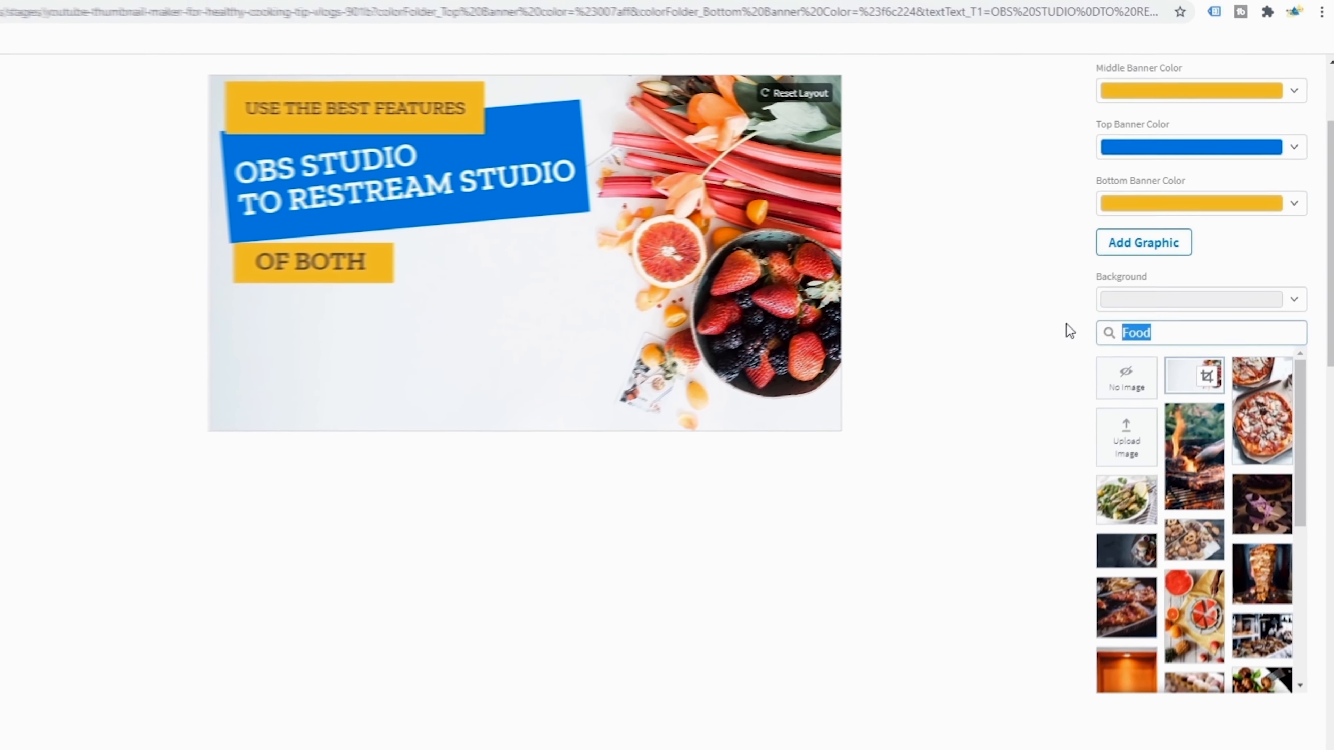
type("Tech")
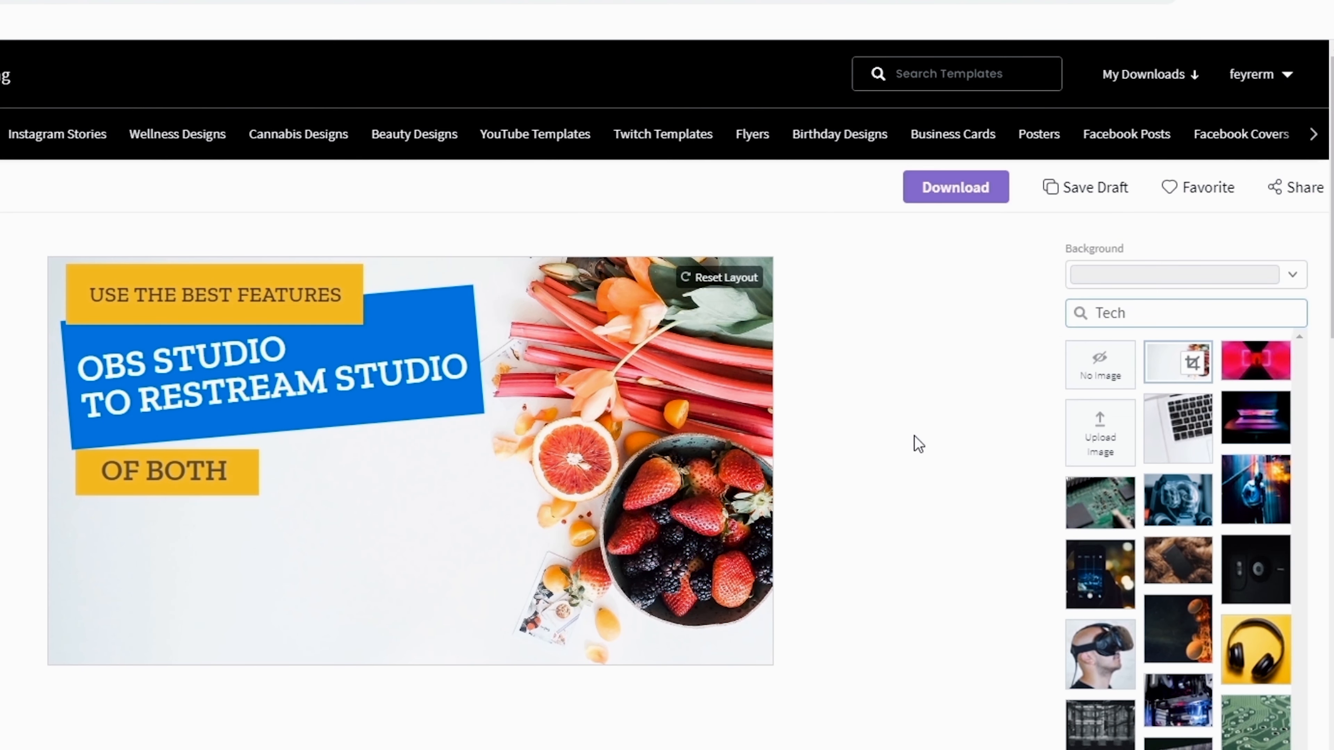
left_click(1252, 423)
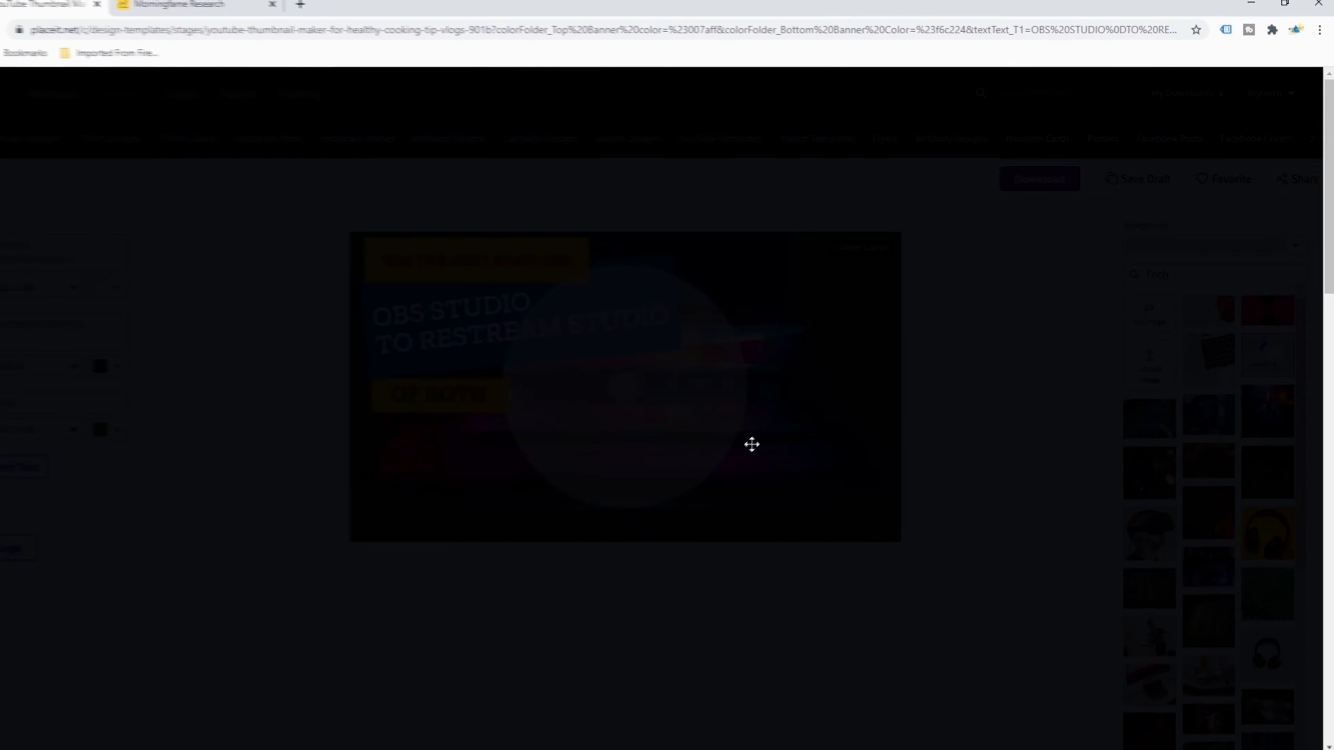
left_click_drag(586, 631, 609, 631)
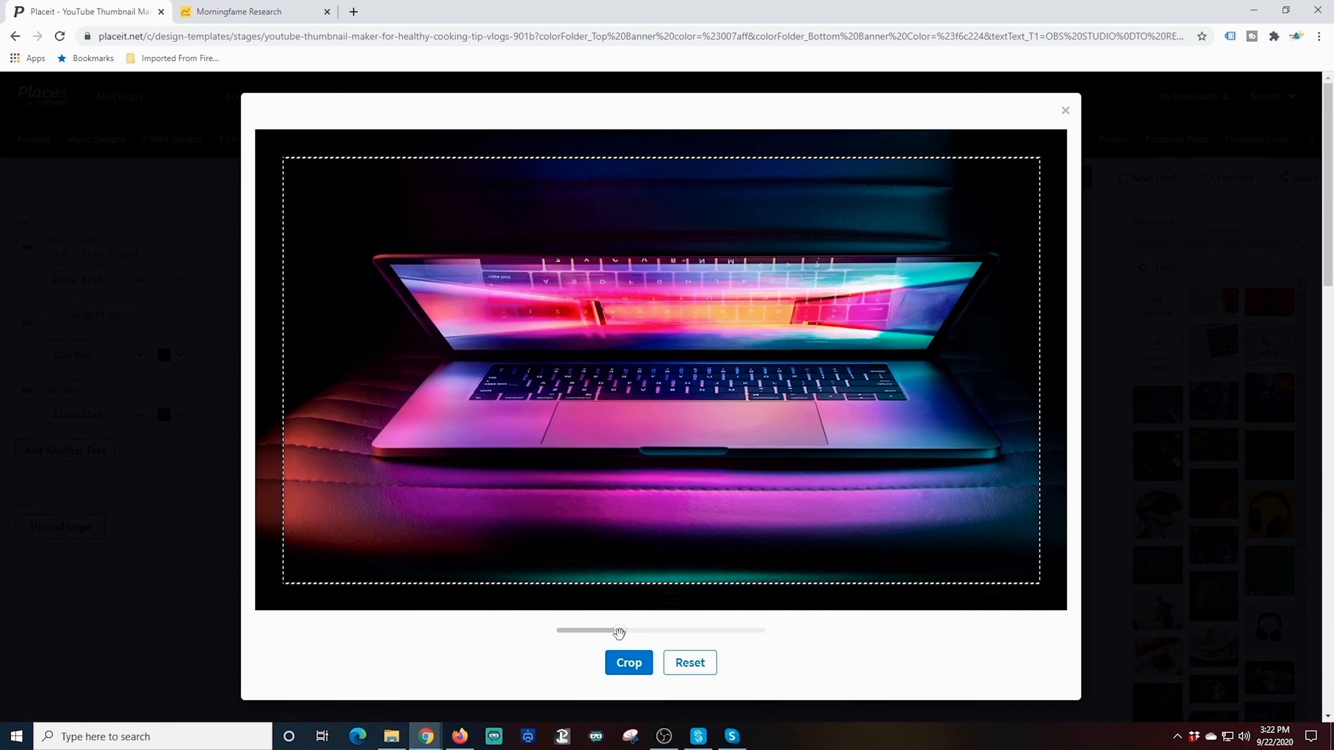
left_click(628, 662)
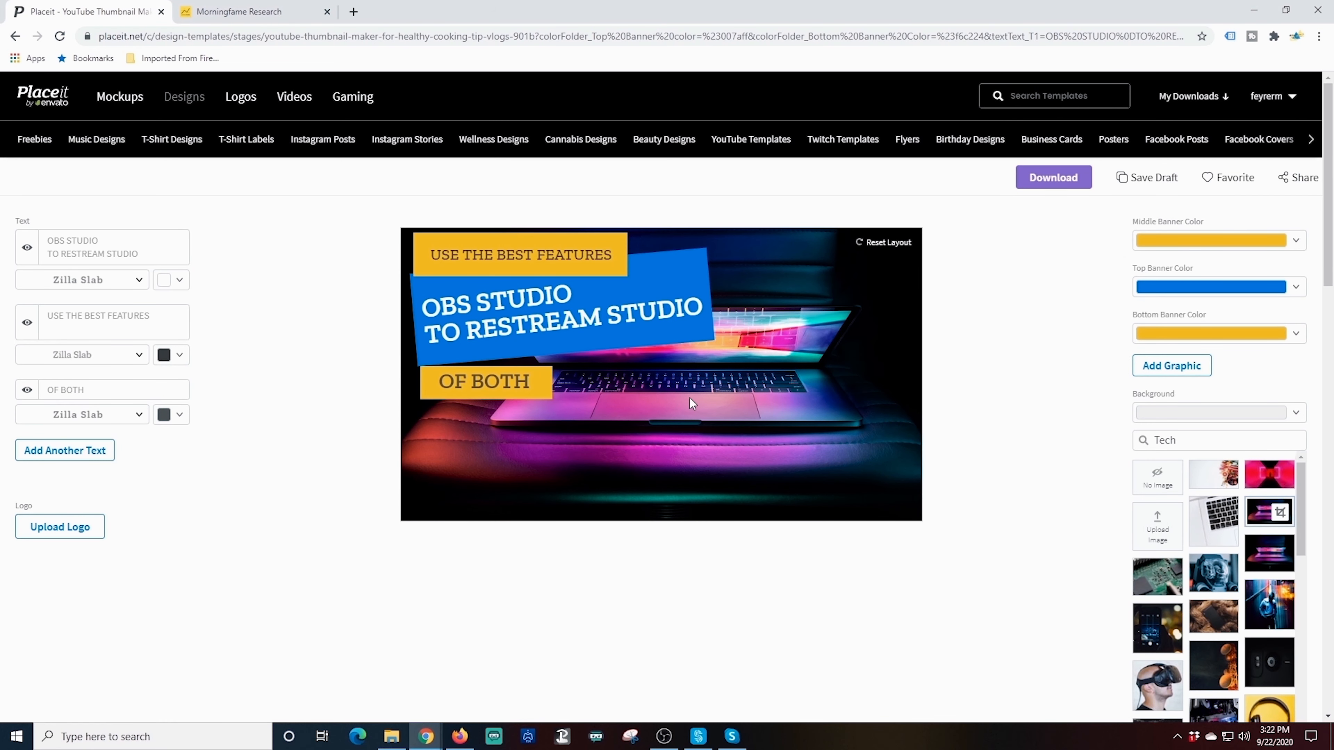
Recrop the laptop background, zooming further and shifting the photo so the laptop fills the frame
left_click(1280, 517)
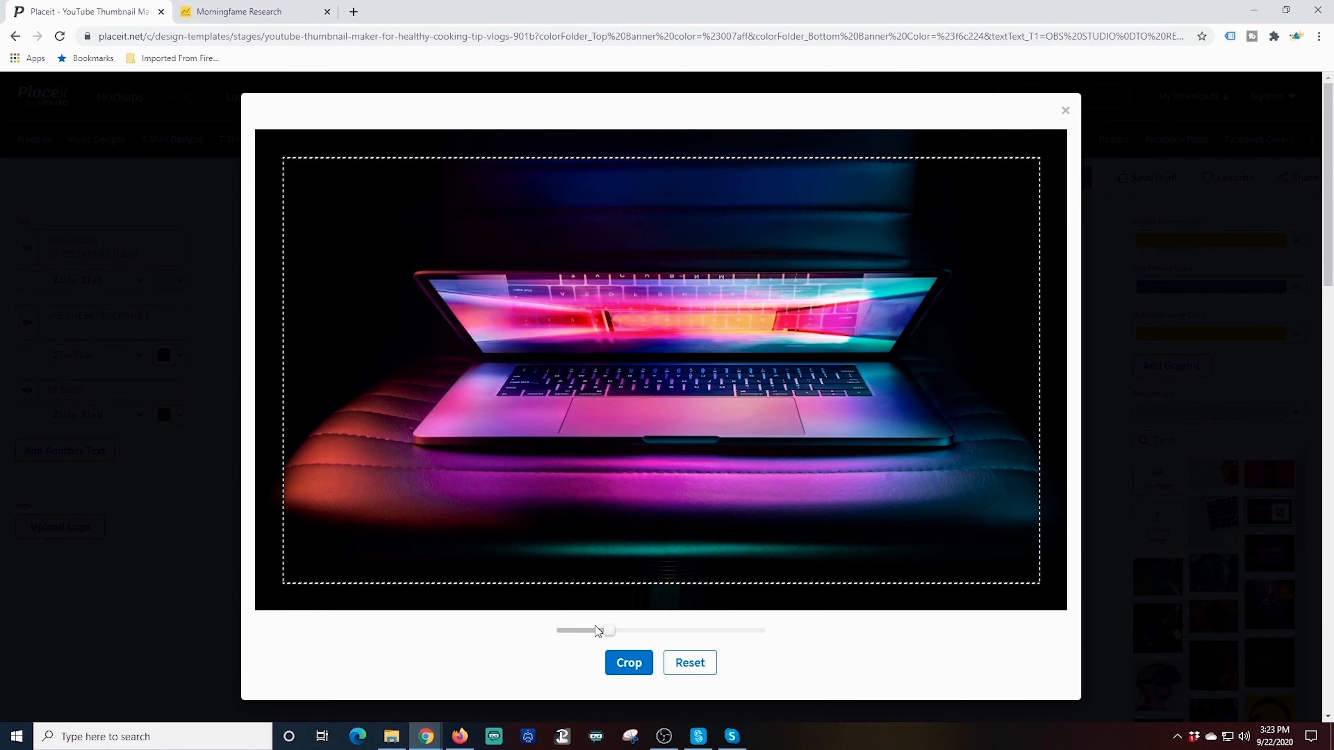
left_click_drag(601, 630, 633, 631)
left_click_drag(719, 435, 712, 602)
left_click(624, 663)
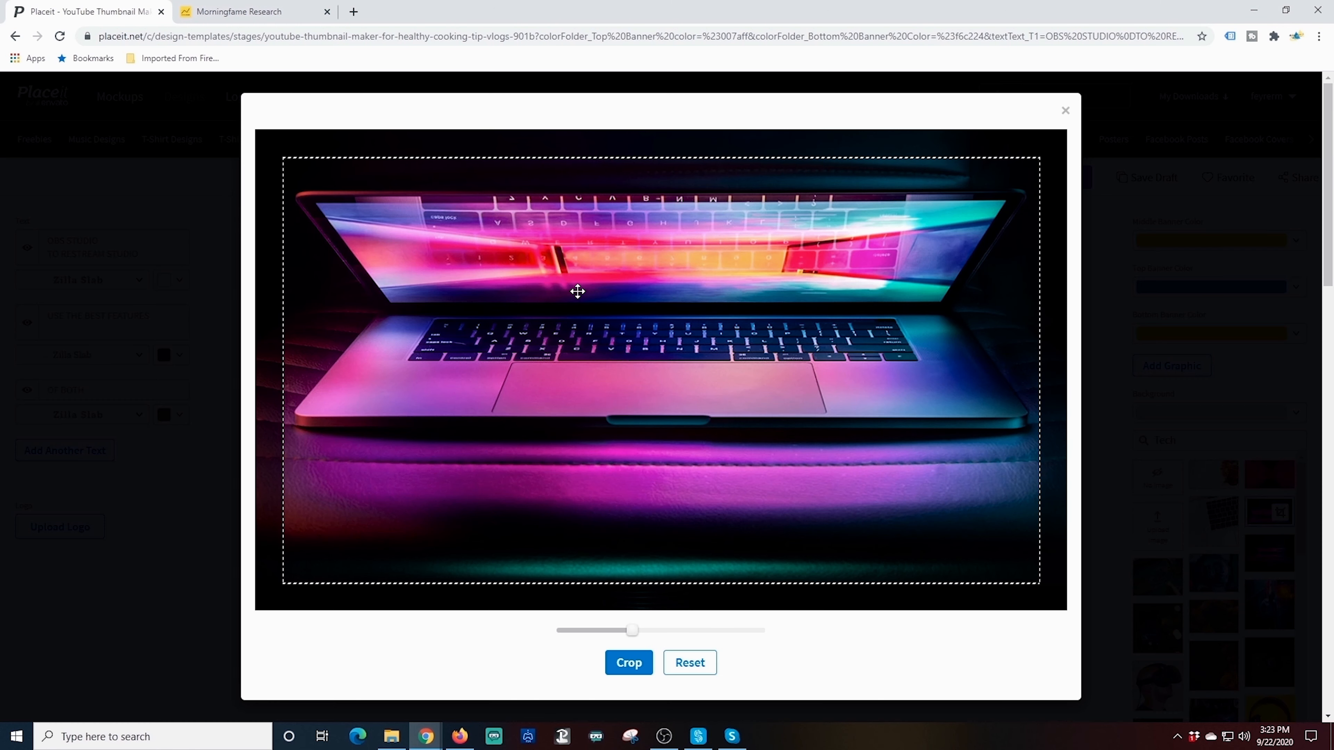
left_click(625, 663)
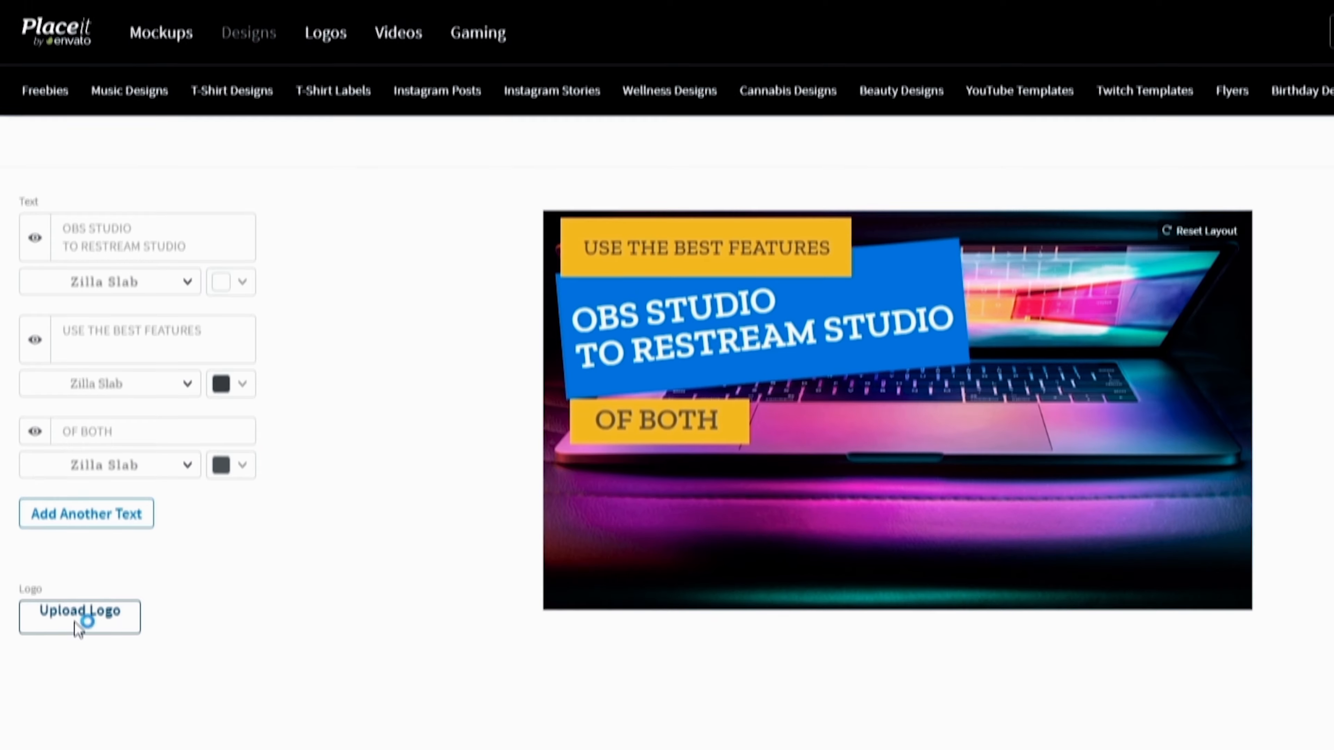
Upload the OBS logo PNG from Downloads and place it, enlarged, in the lower middle below the banner
left_click(76, 564)
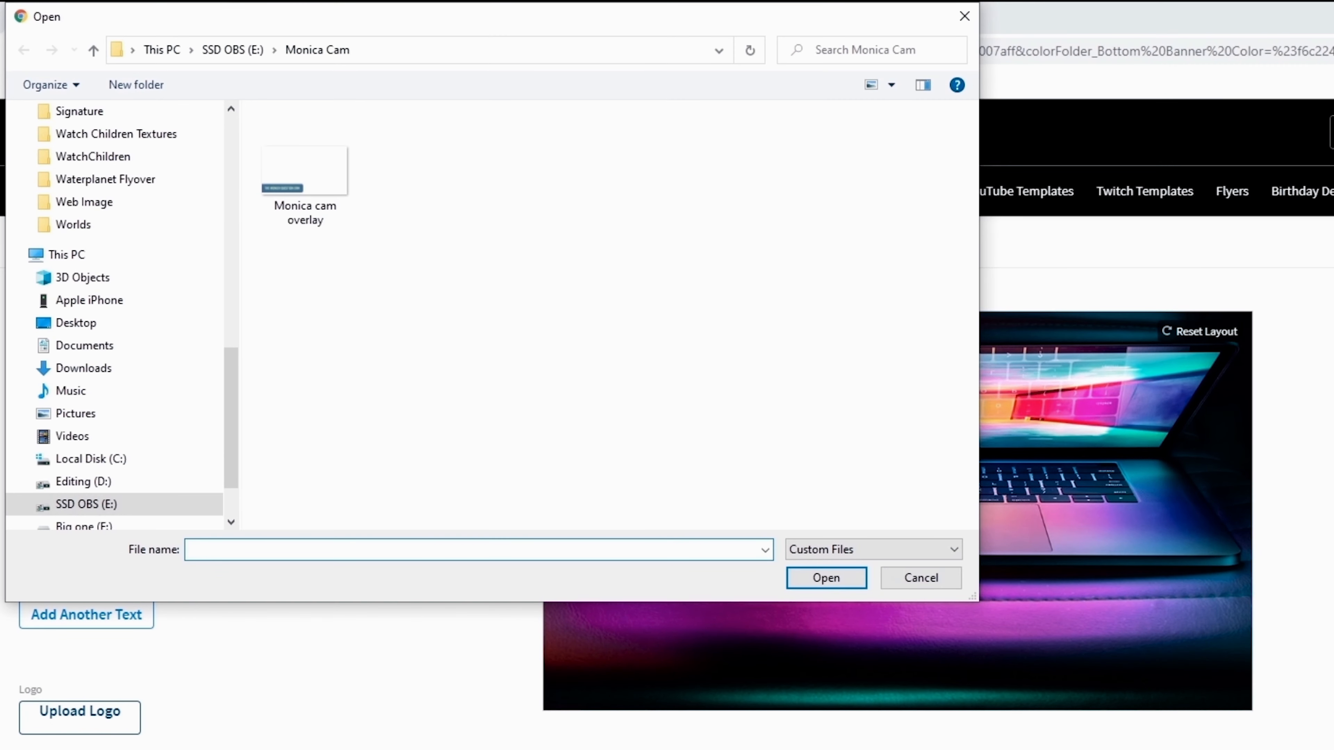
left_click(84, 368)
double_click(387, 170)
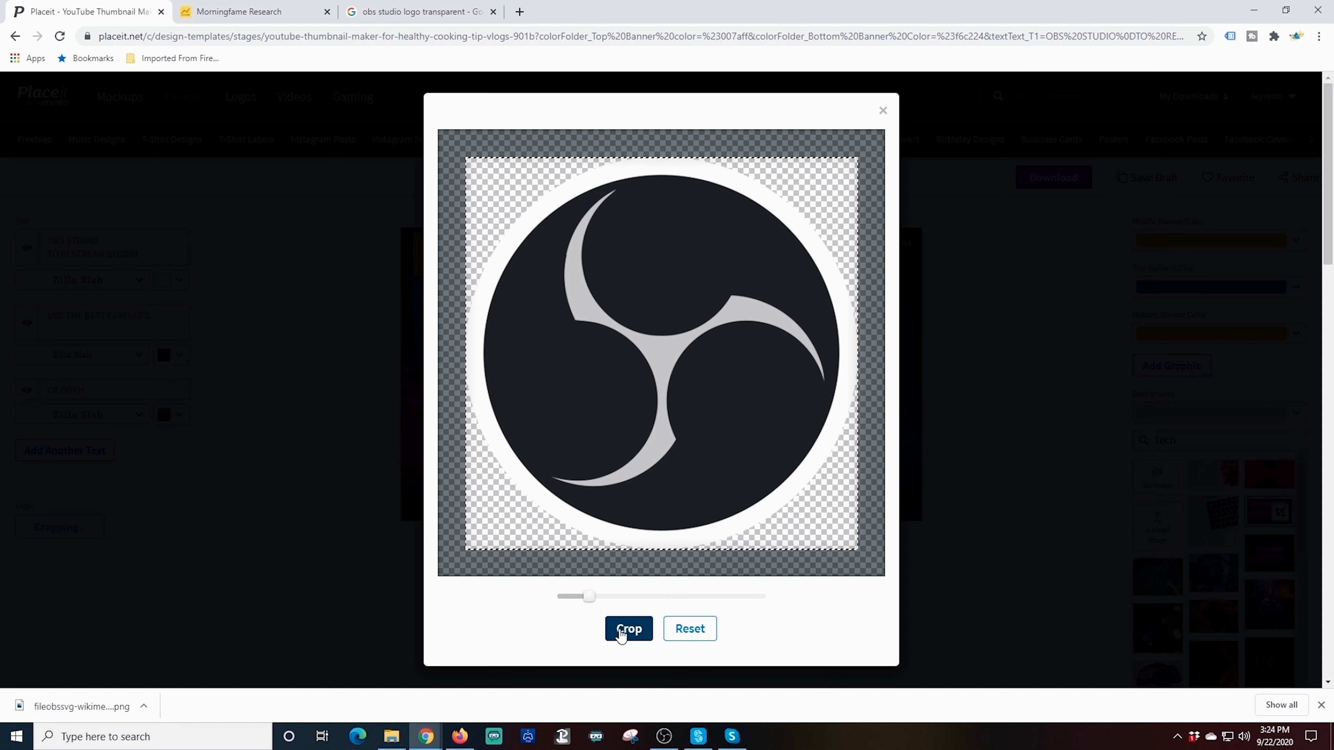
left_click(628, 629)
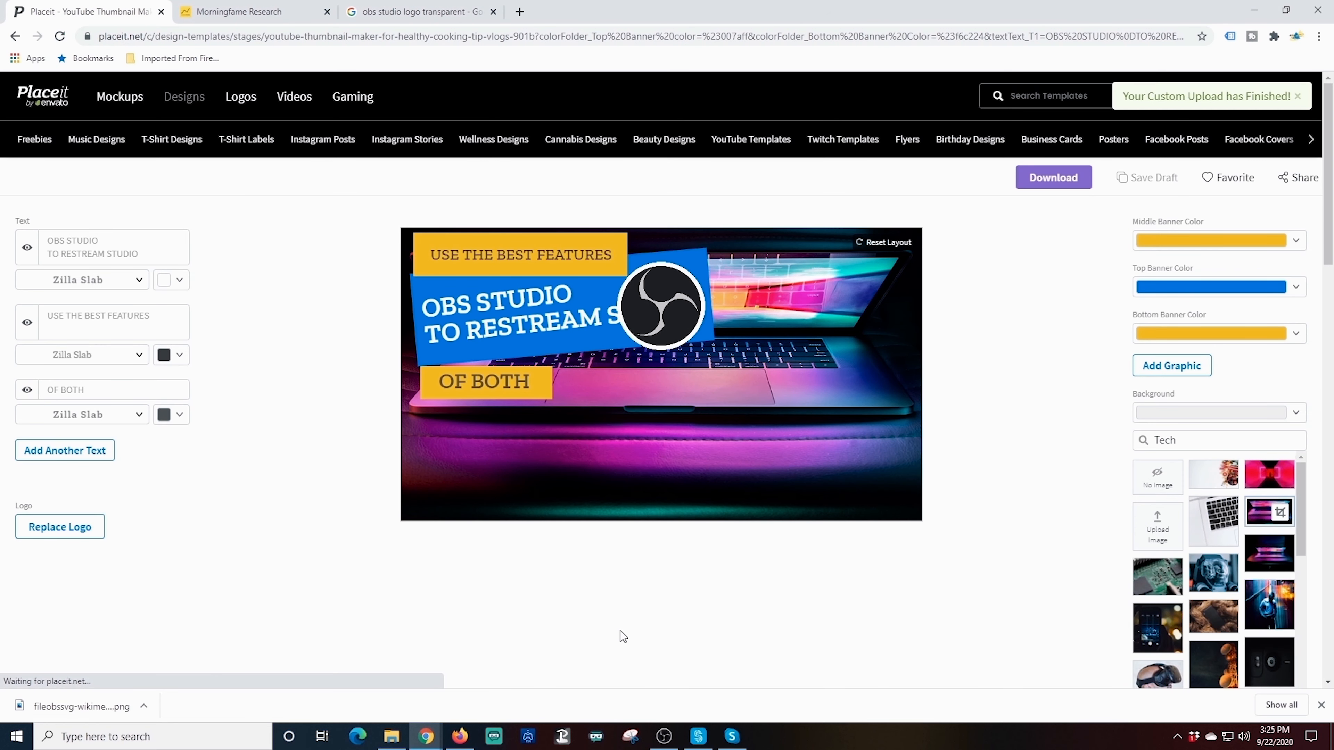
left_click_drag(663, 329, 593, 478)
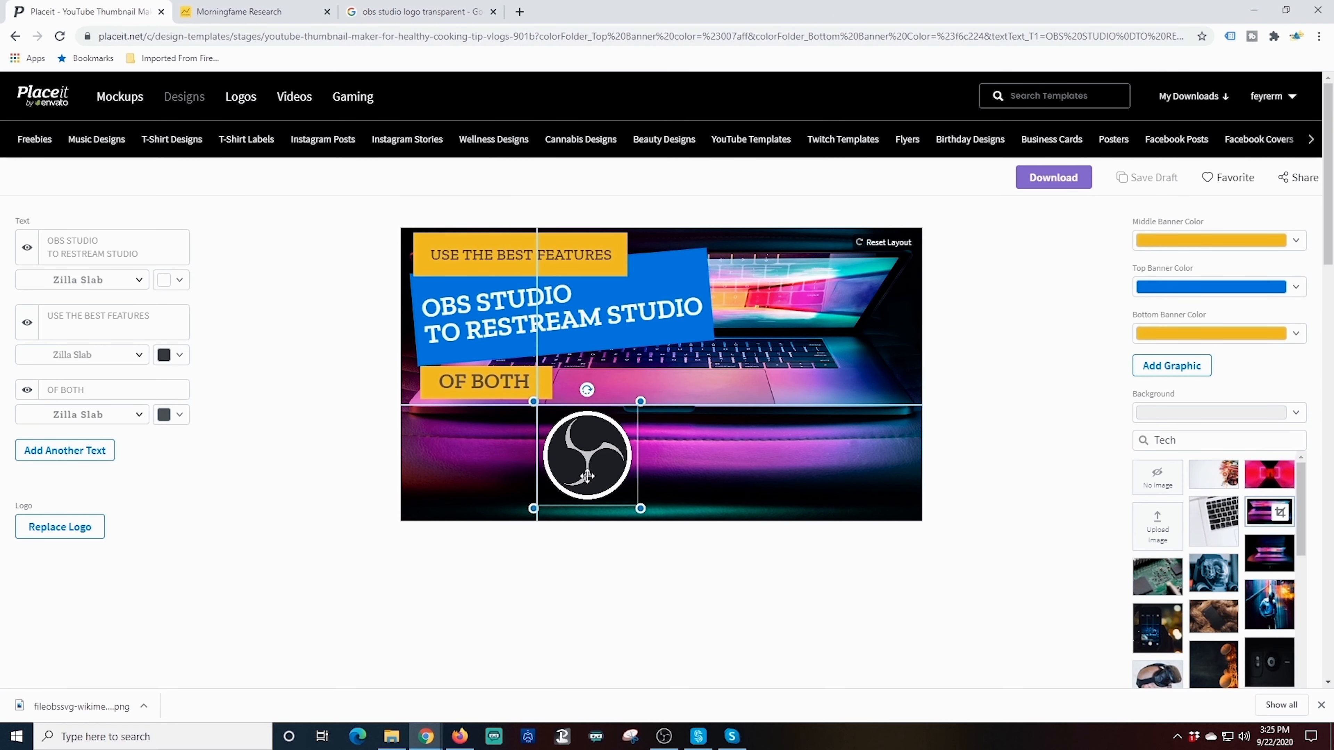
left_click_drag(646, 400, 701, 409)
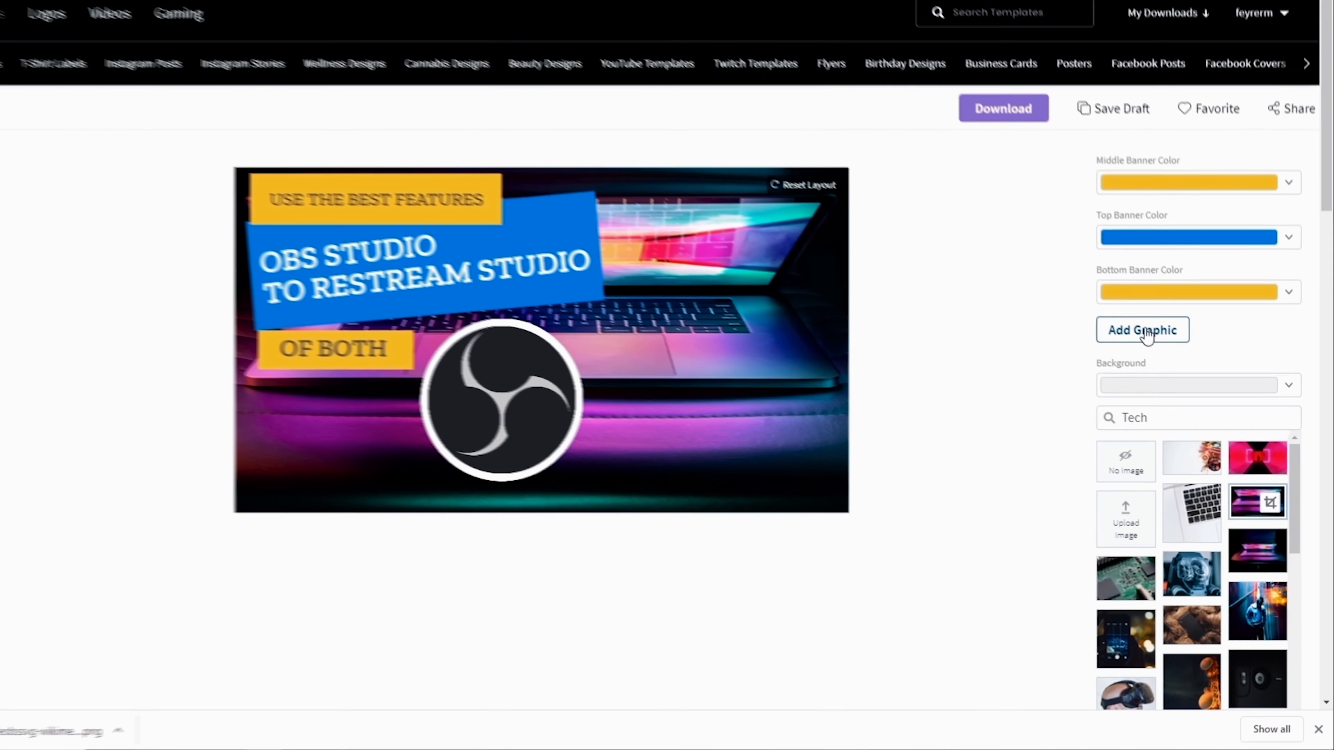
Upload restream-circle-dark as a graphic and size the R logo at the upper right beside the title
left_click(1163, 370)
scroll(933, 458, "down", 4)
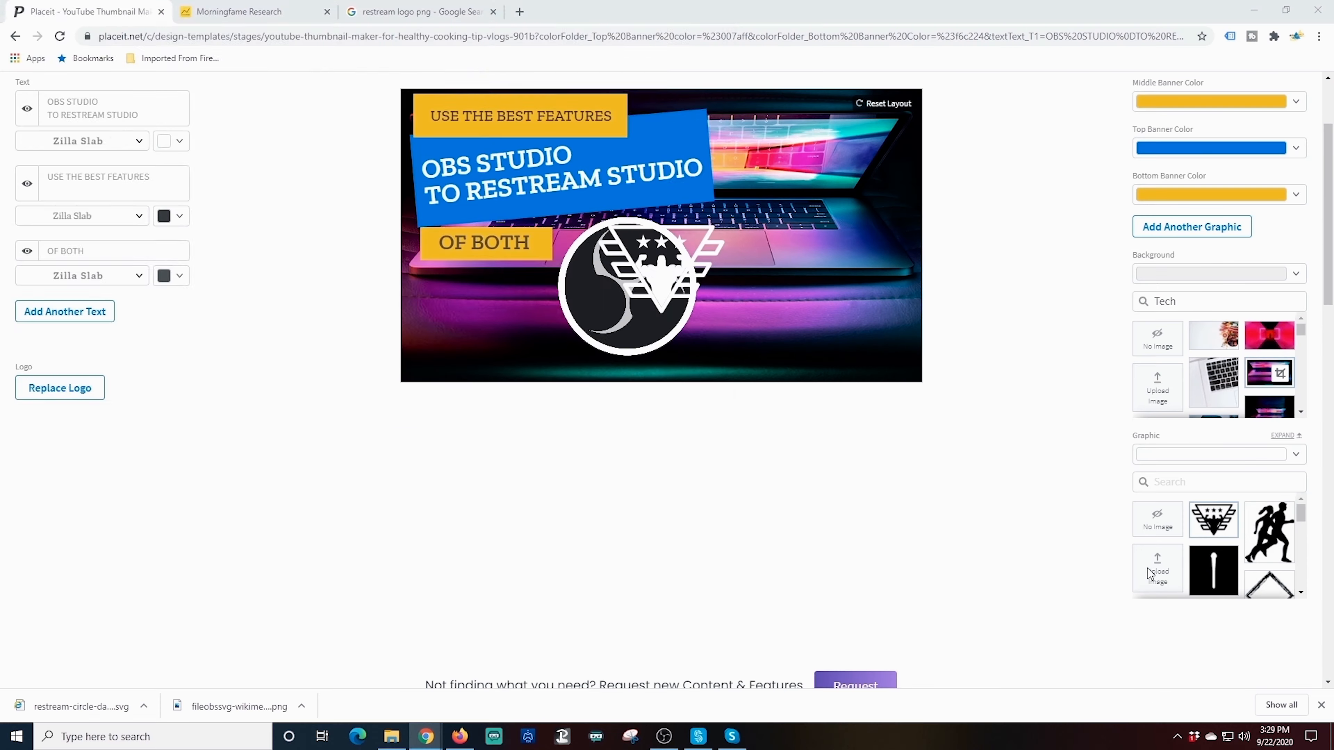
left_click(1079, 689)
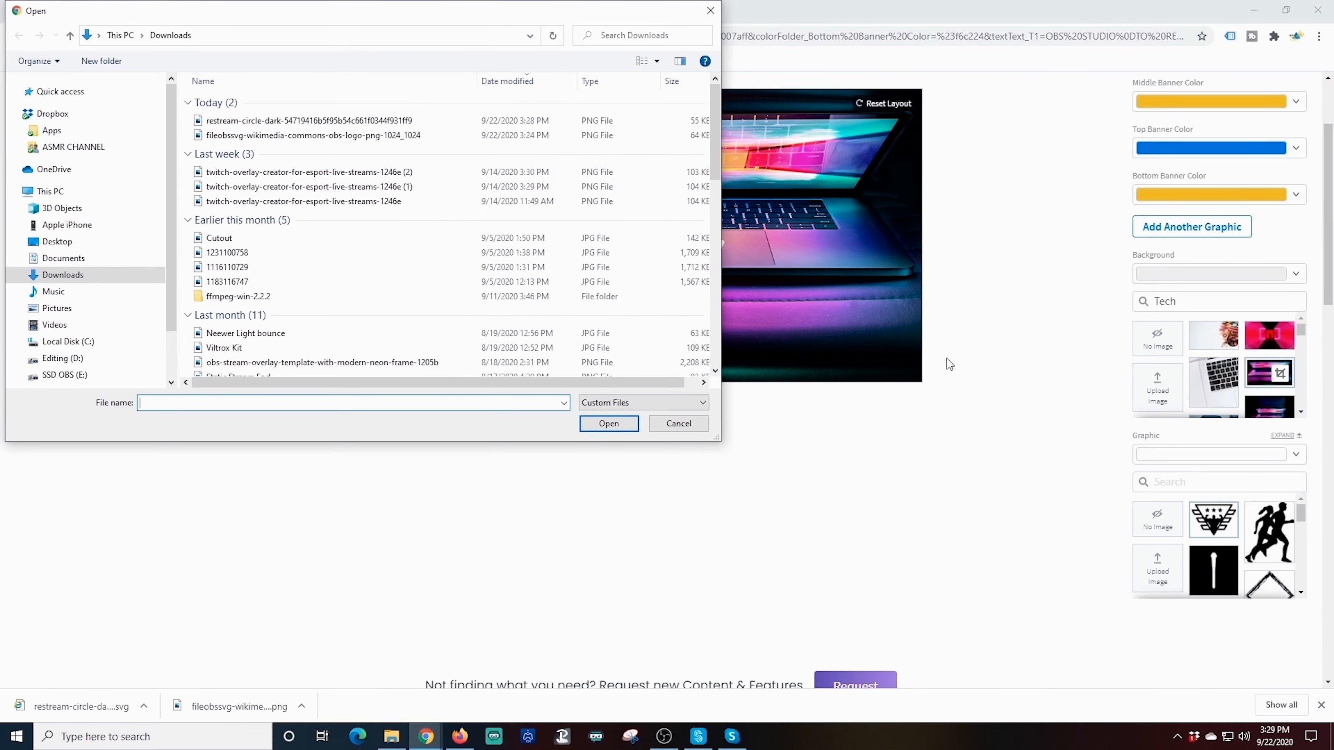
left_click(311, 120)
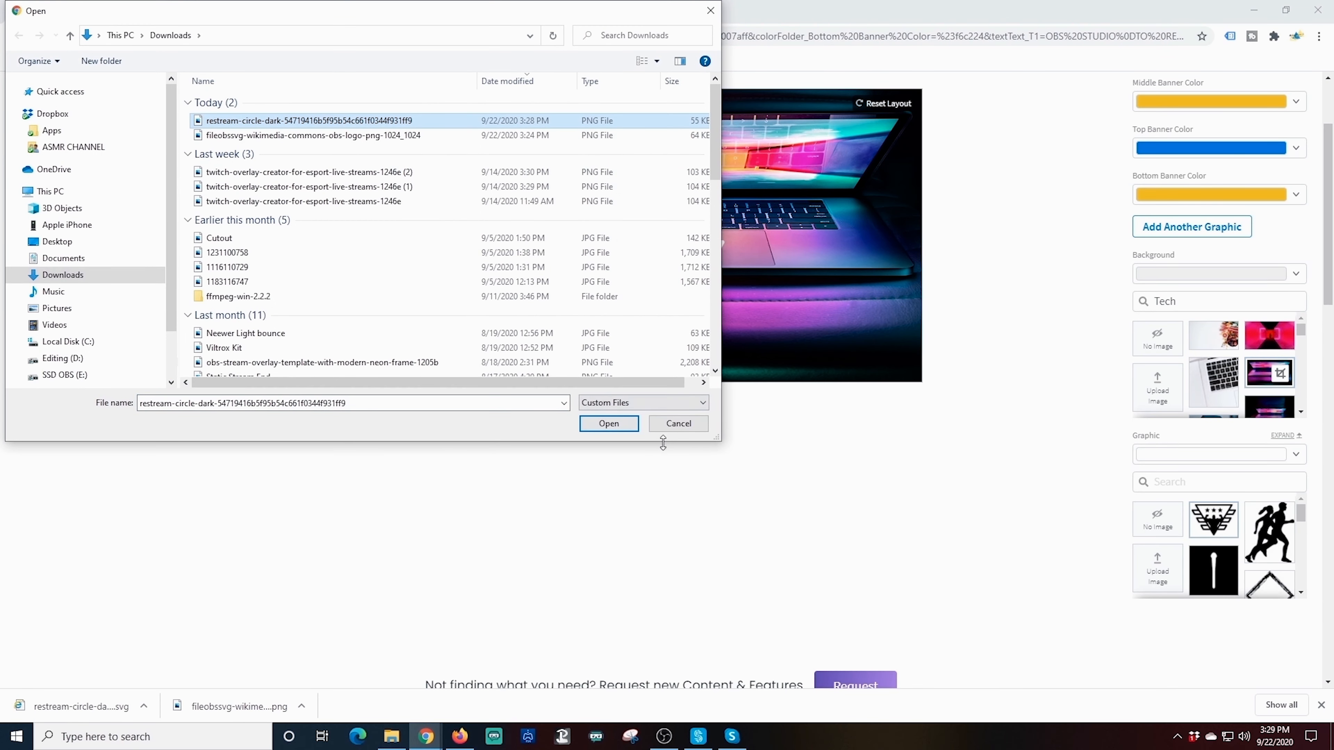
left_click(625, 423)
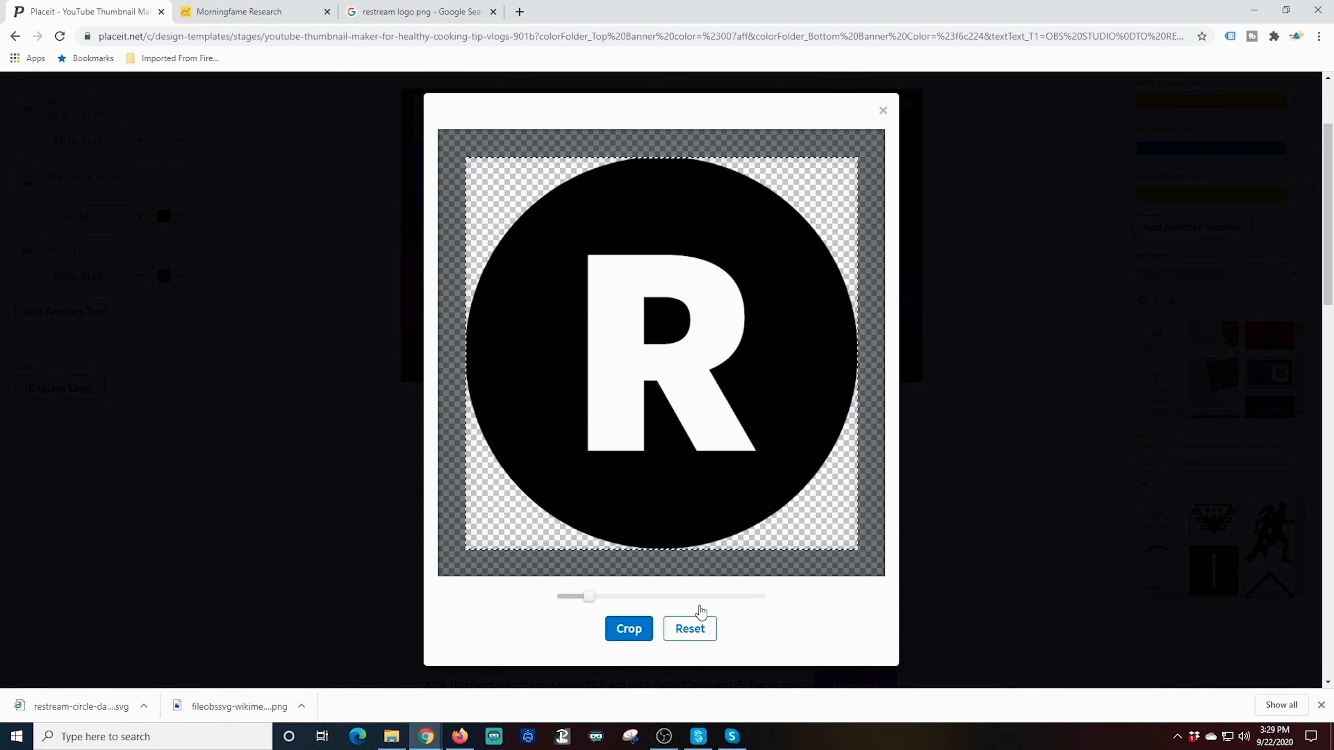
left_click(629, 628)
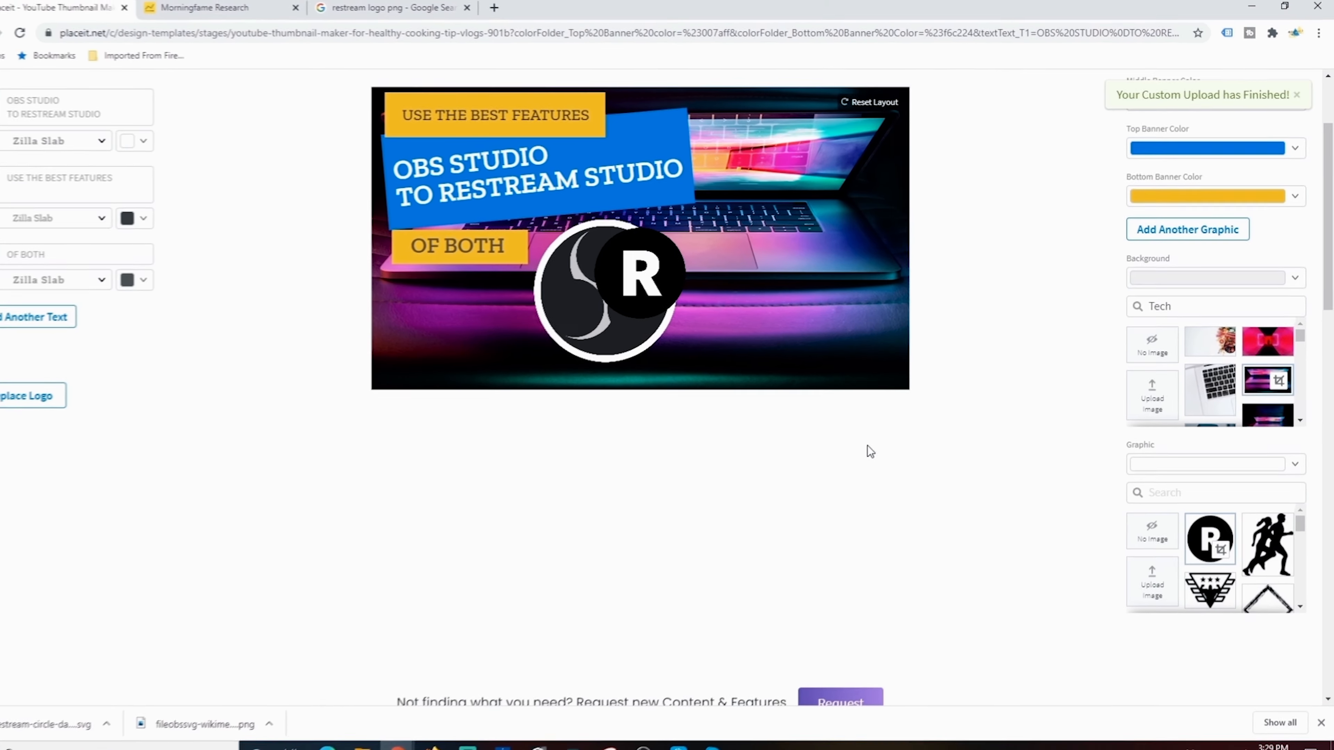
left_click_drag(593, 289, 713, 201)
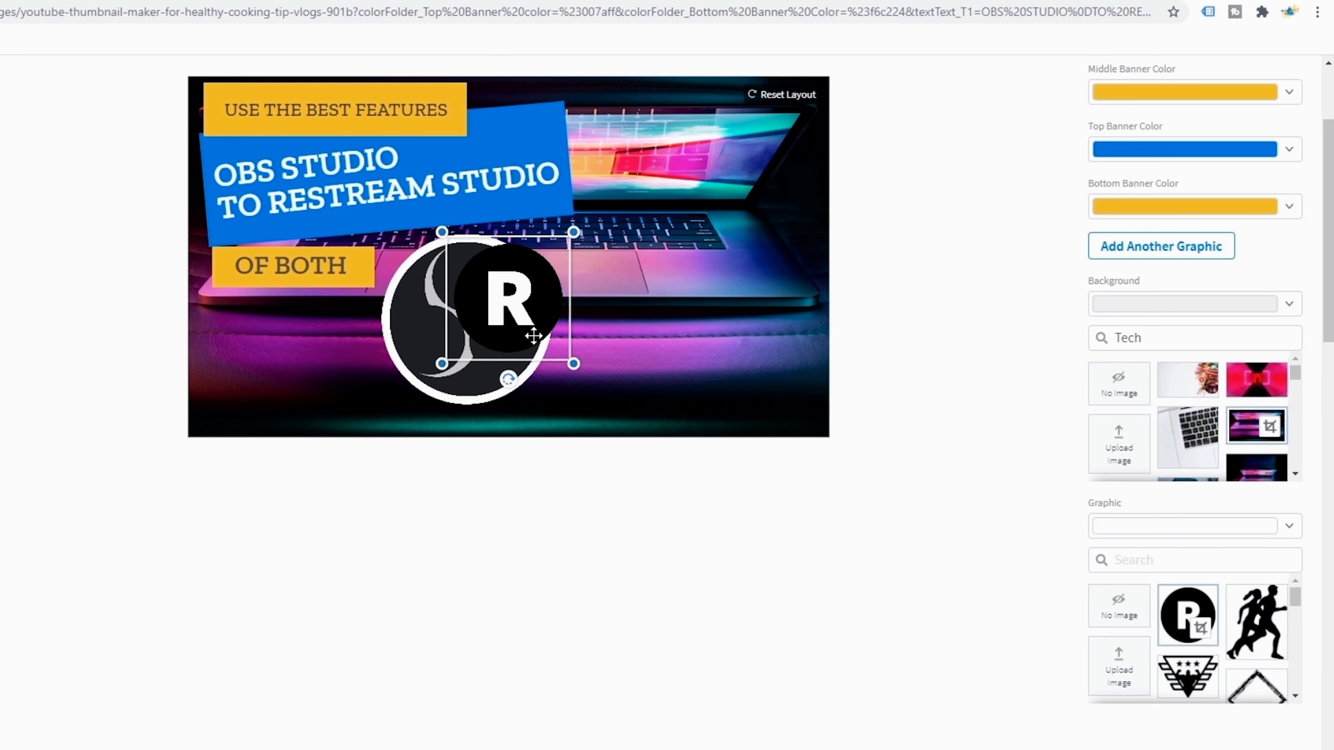
left_click_drag(574, 363, 739, 236)
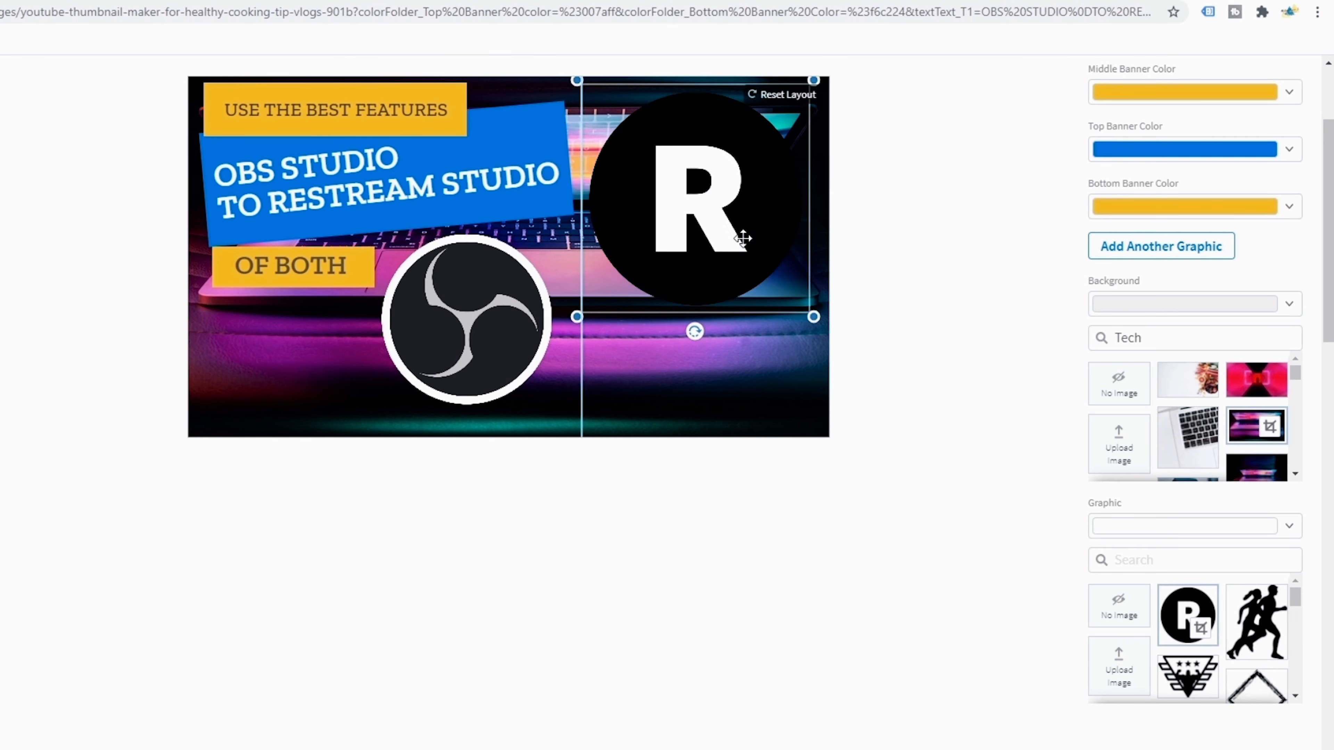
left_click_drag(814, 325, 739, 259)
left_click(502, 330)
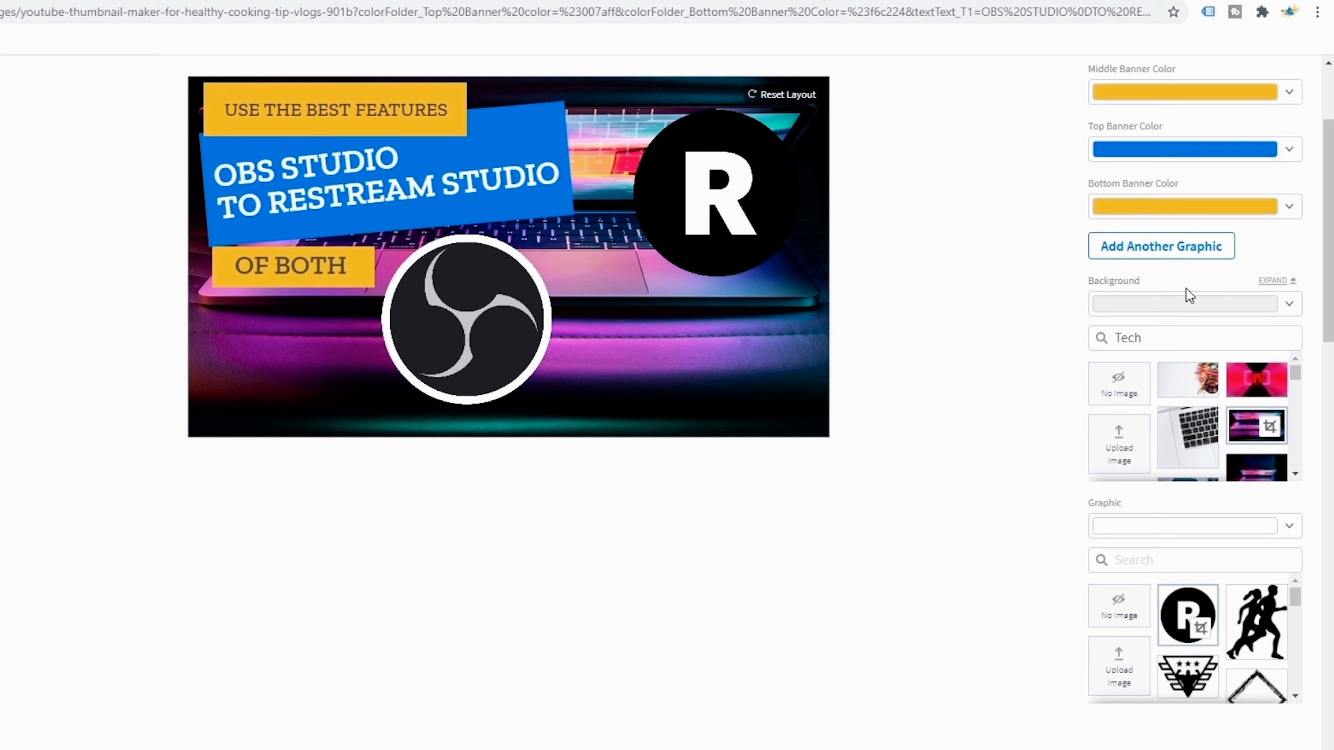
Add another graphic, search the library for 'Arrow', and swap the shield emblem for a down-arrow graphic
left_click(1188, 252)
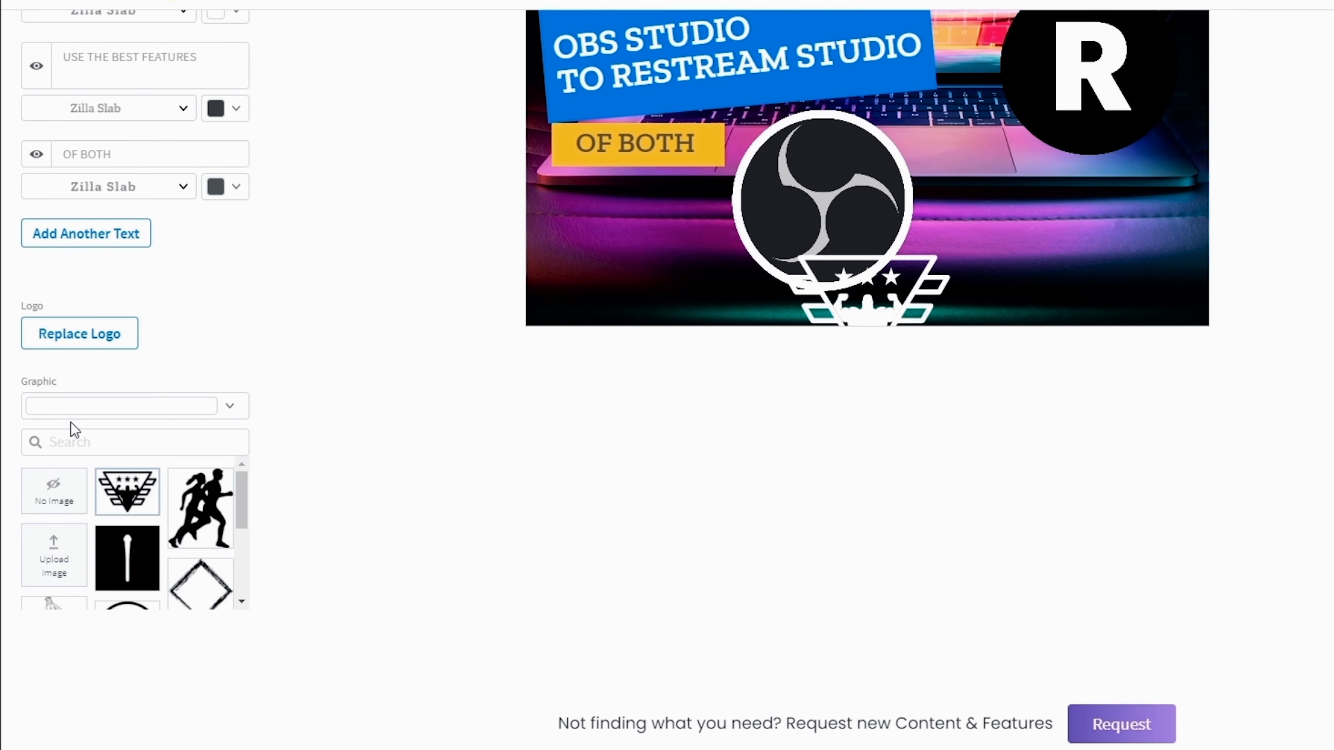
left_click(76, 437)
type("Arrow2")
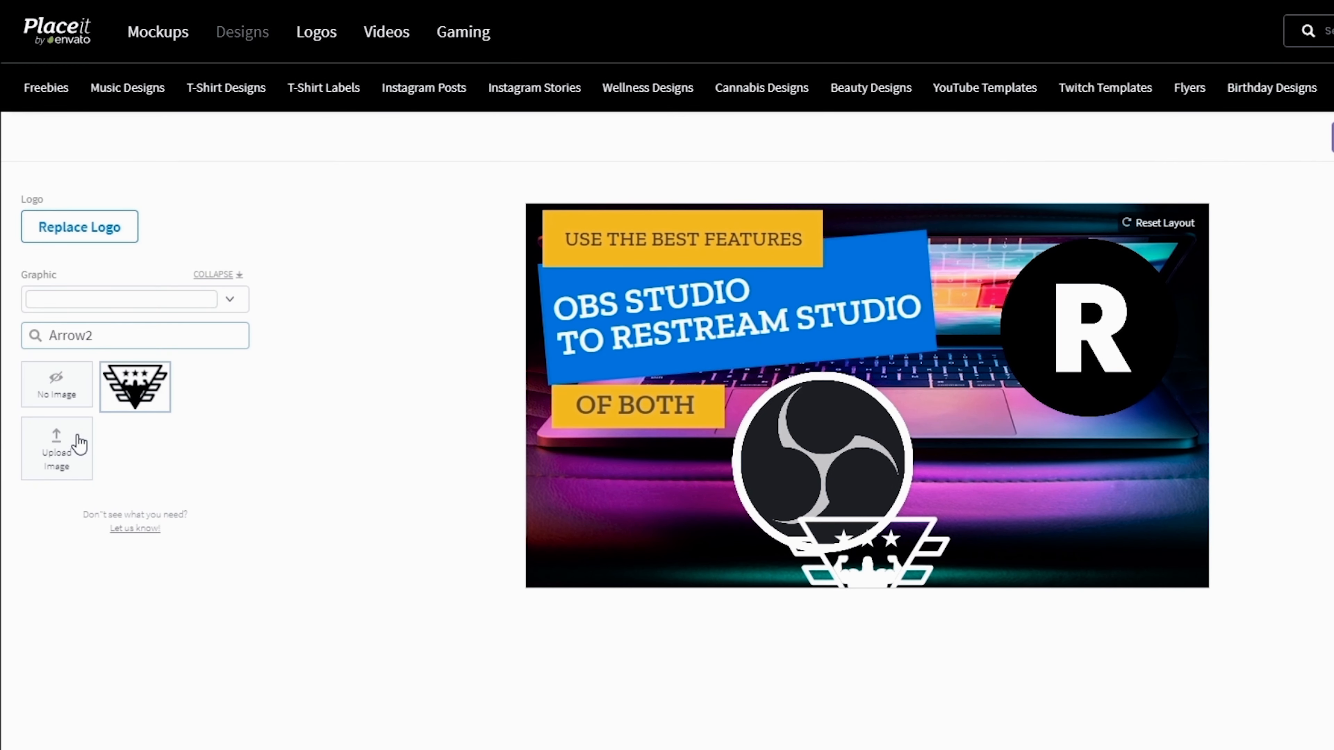
key("BackSpace")
left_click_drag(241, 510, 240, 525)
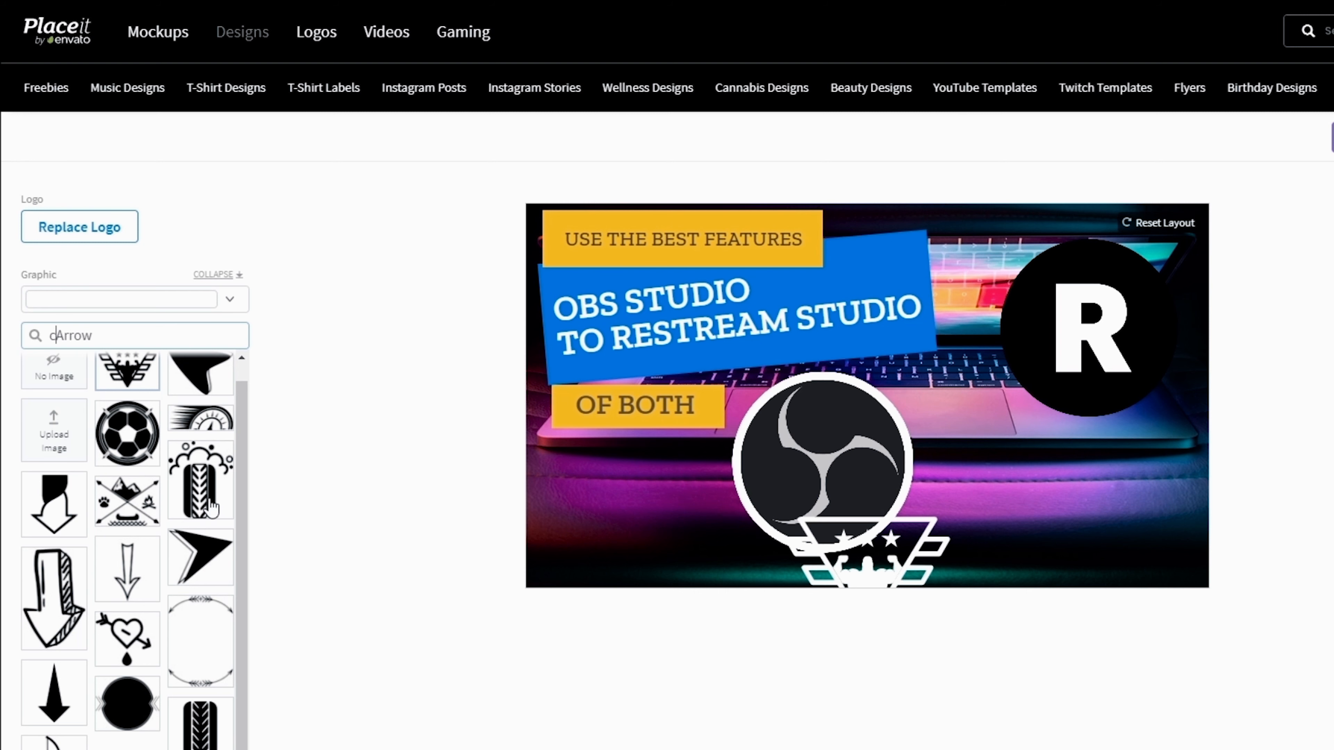
type("urved")
key("BackSpace")
key("BackSpace")
key("BackSpace")
key("BackSpace")
key("BackSpace")
key("BackSpace")
key("BackSpace")
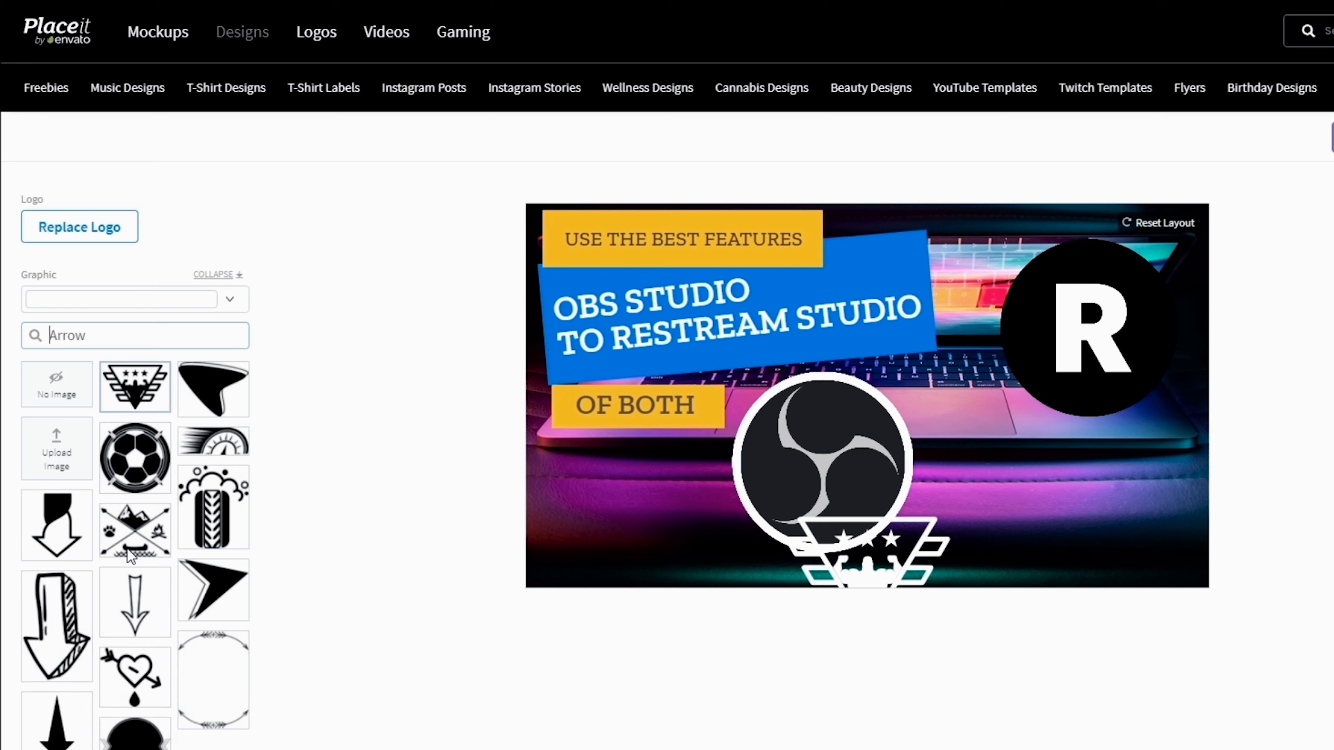
left_click(62, 704)
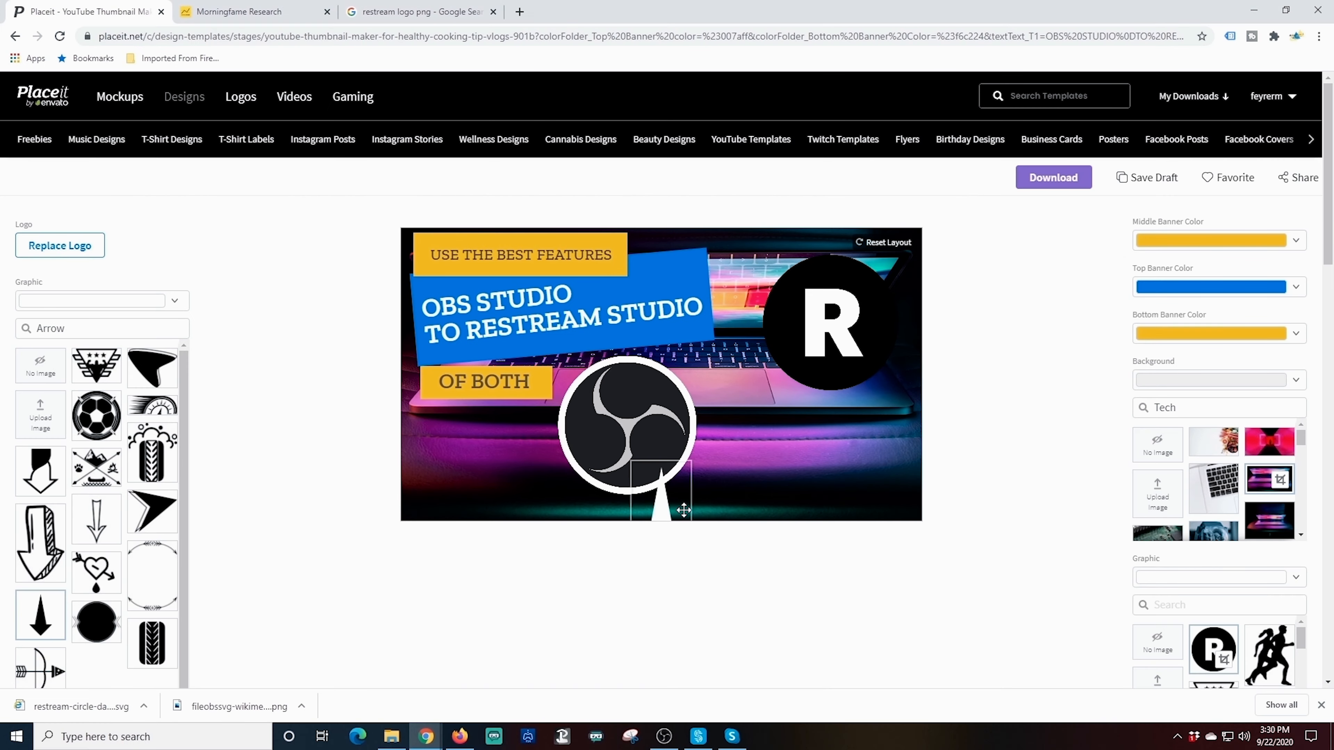
Move, angle and enlarge the arrow between the logos so it points from OBS to the R logo
left_click_drag(696, 481, 819, 372)
left_click_drag(735, 420, 741, 387)
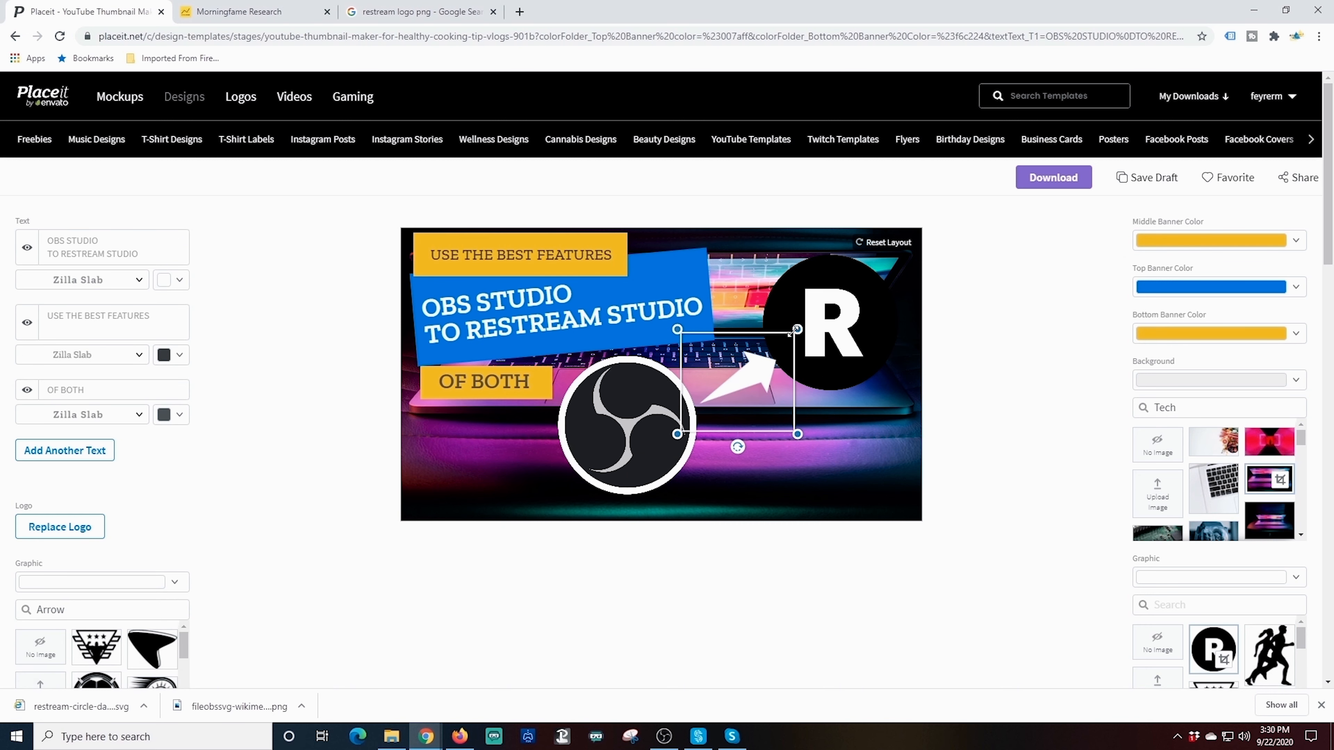
left_click_drag(791, 428, 818, 441)
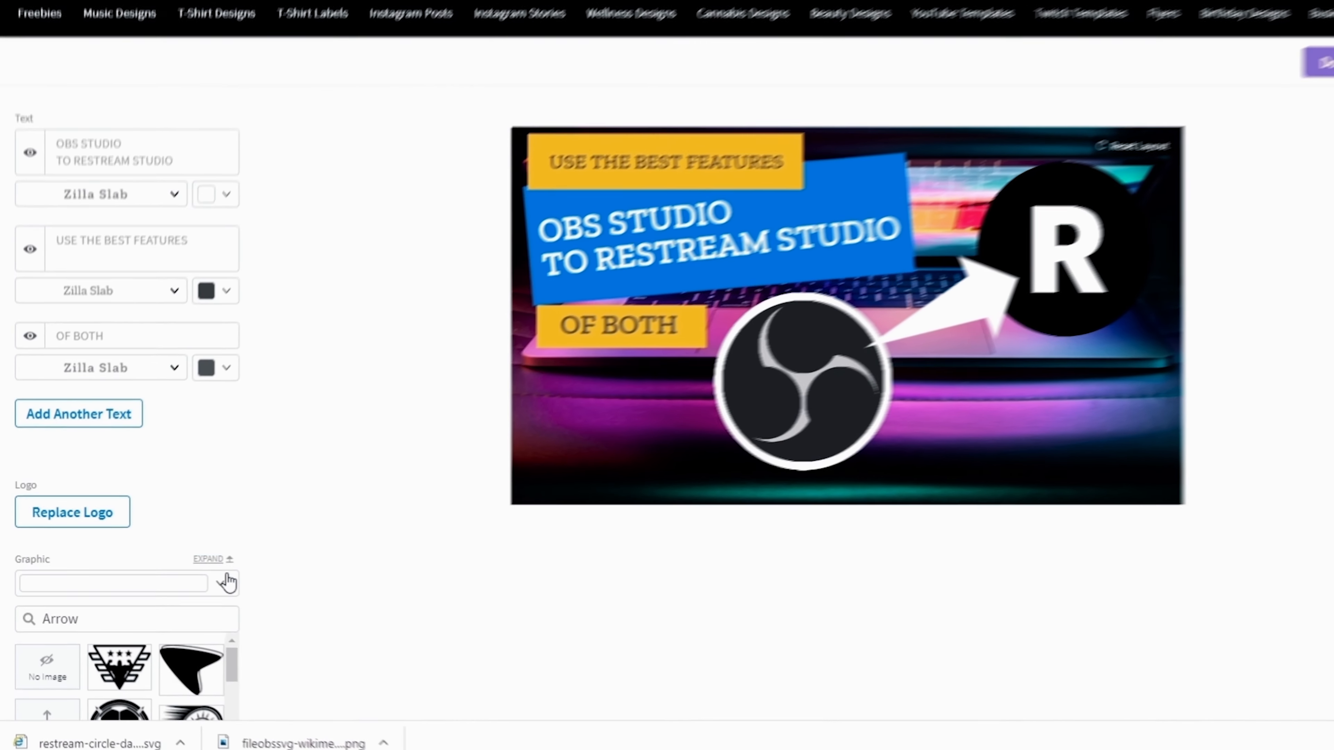
Colour the arrow dark yellow
left_click(175, 581)
left_click(30, 544)
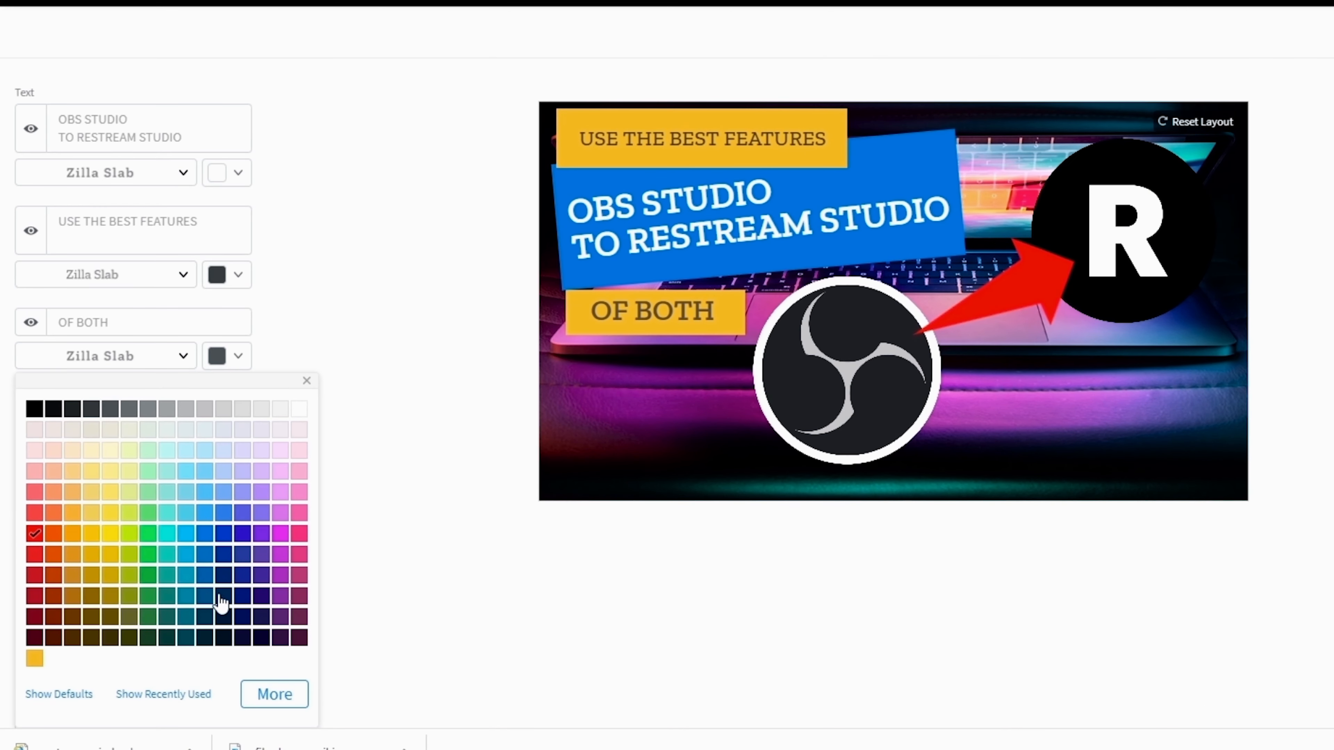
left_click(109, 537)
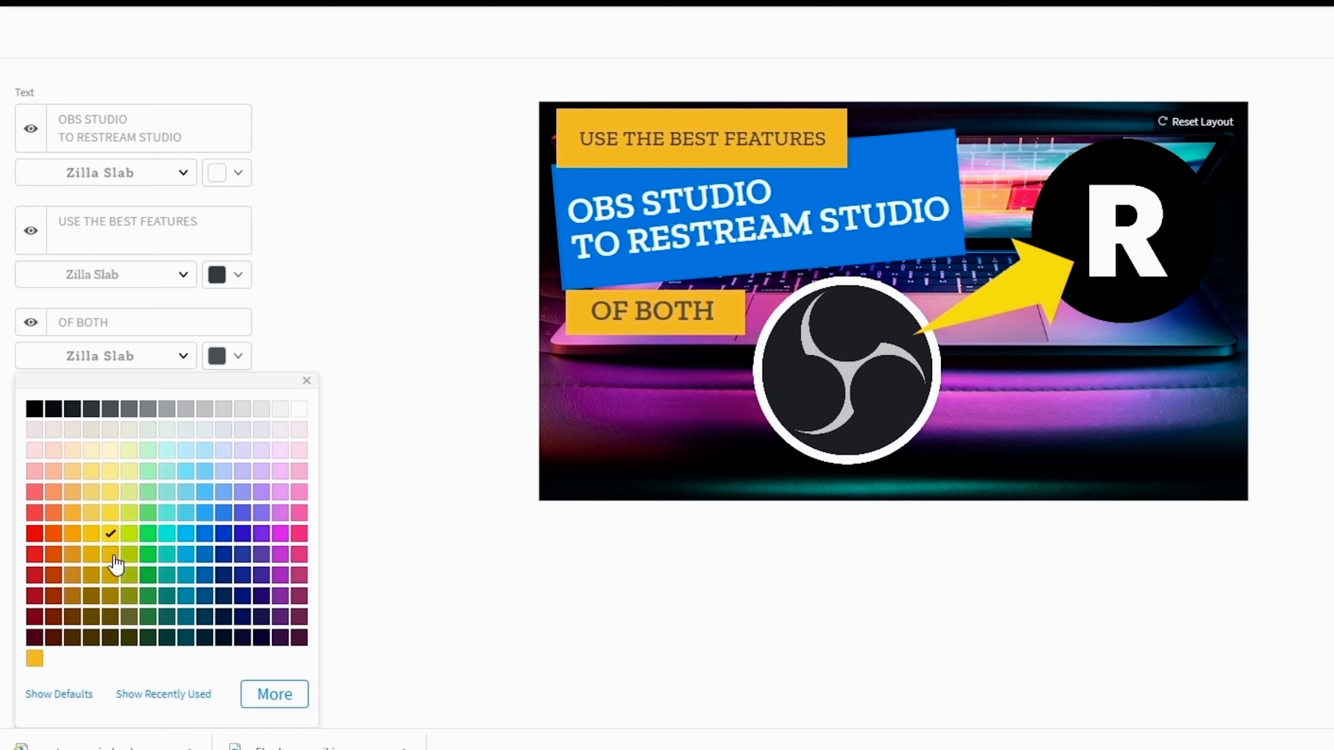
left_click(112, 555)
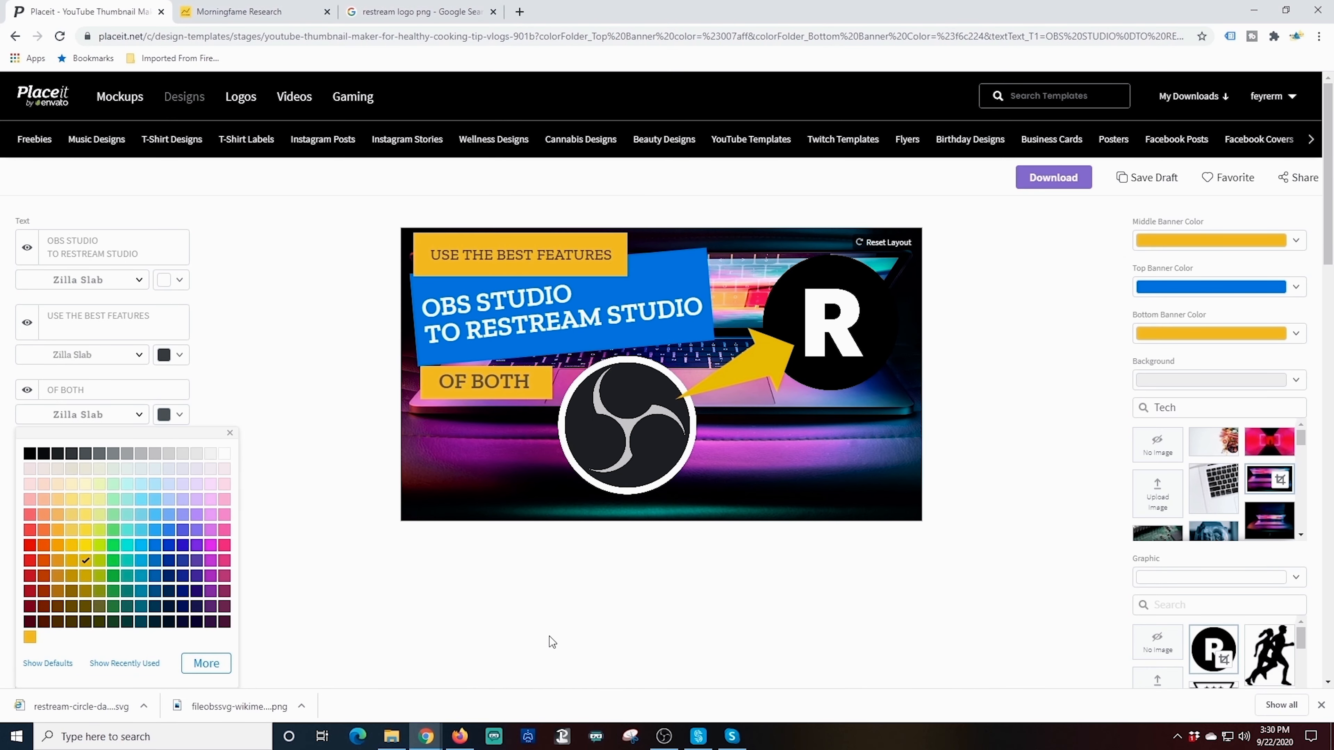
left_click(549, 635)
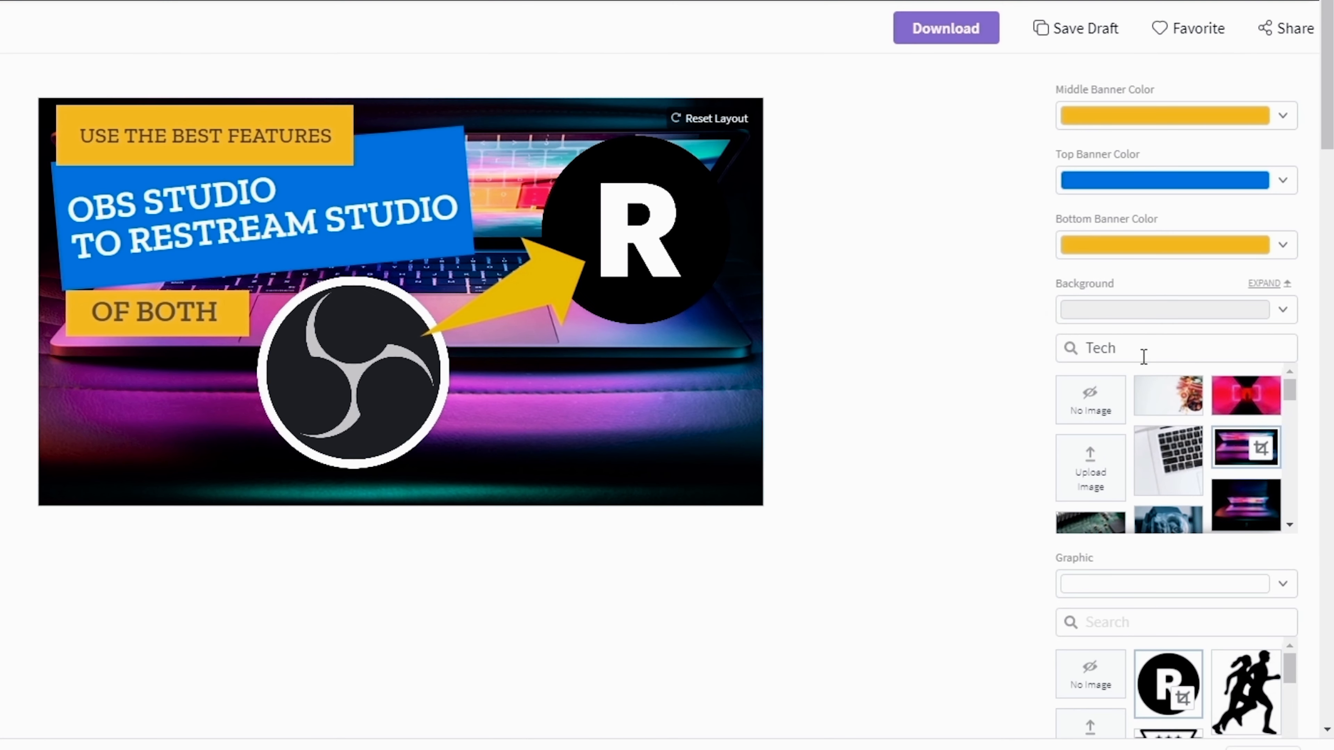
Try several tech photo backgrounds, briefly cropping a purple-lit desk and testing a yellow tablet image
scroll(1202, 446, "down", 3)
left_click(1244, 475)
scroll(1115, 456, "down", 7)
scroll(1098, 502, "down", 5)
left_click(1138, 478)
scroll(1093, 497, "down", 4)
left_click(1089, 413)
scroll(1082, 430, "down", 5)
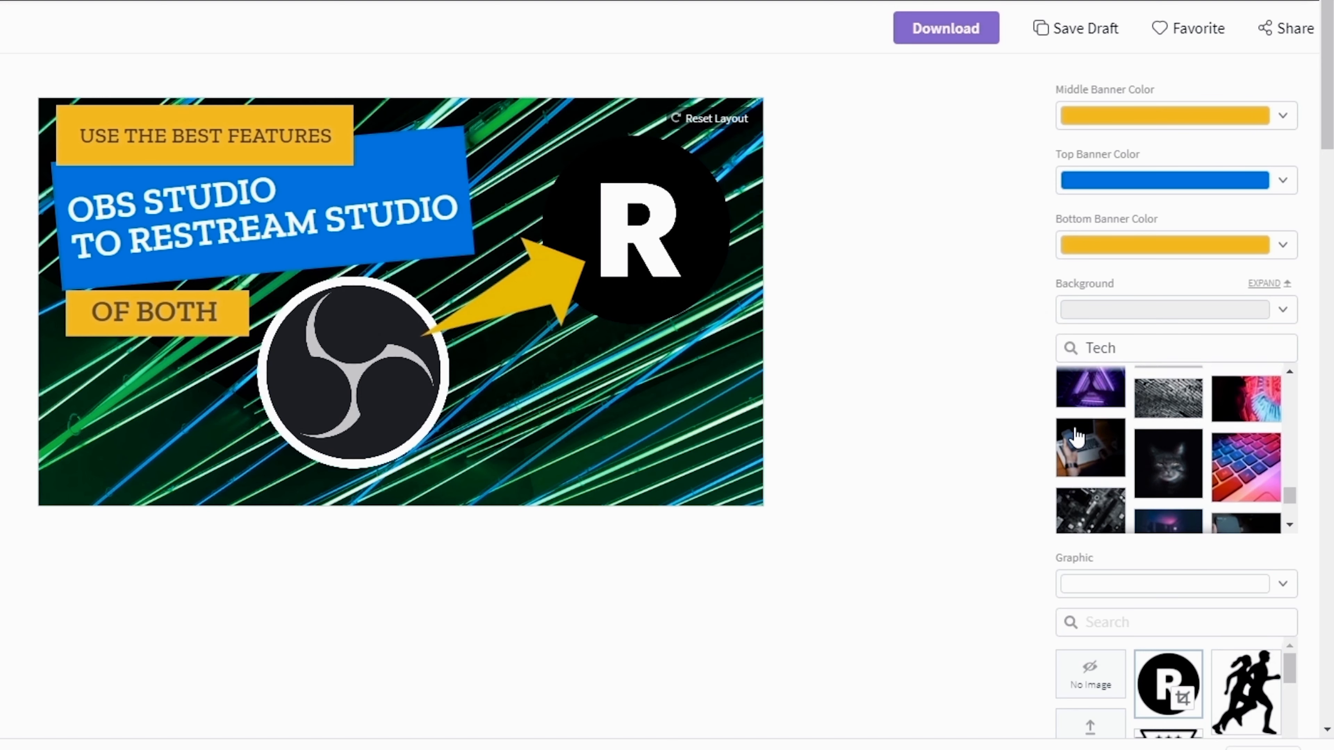
left_click(1240, 468)
scroll(1087, 465, "down", 3)
left_click(1163, 416)
scroll(1082, 472, "down", 2)
left_click(1240, 436)
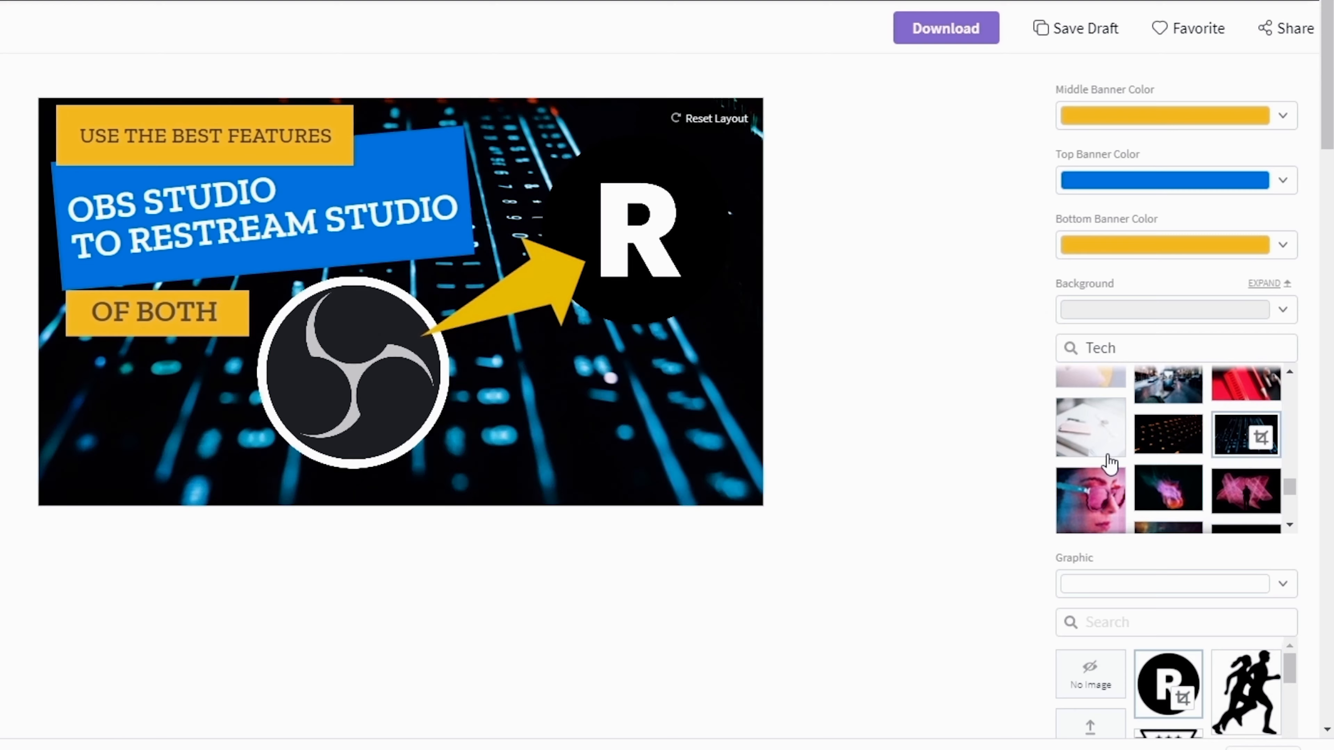
left_click(1140, 446)
scroll(1081, 457, "down", 4)
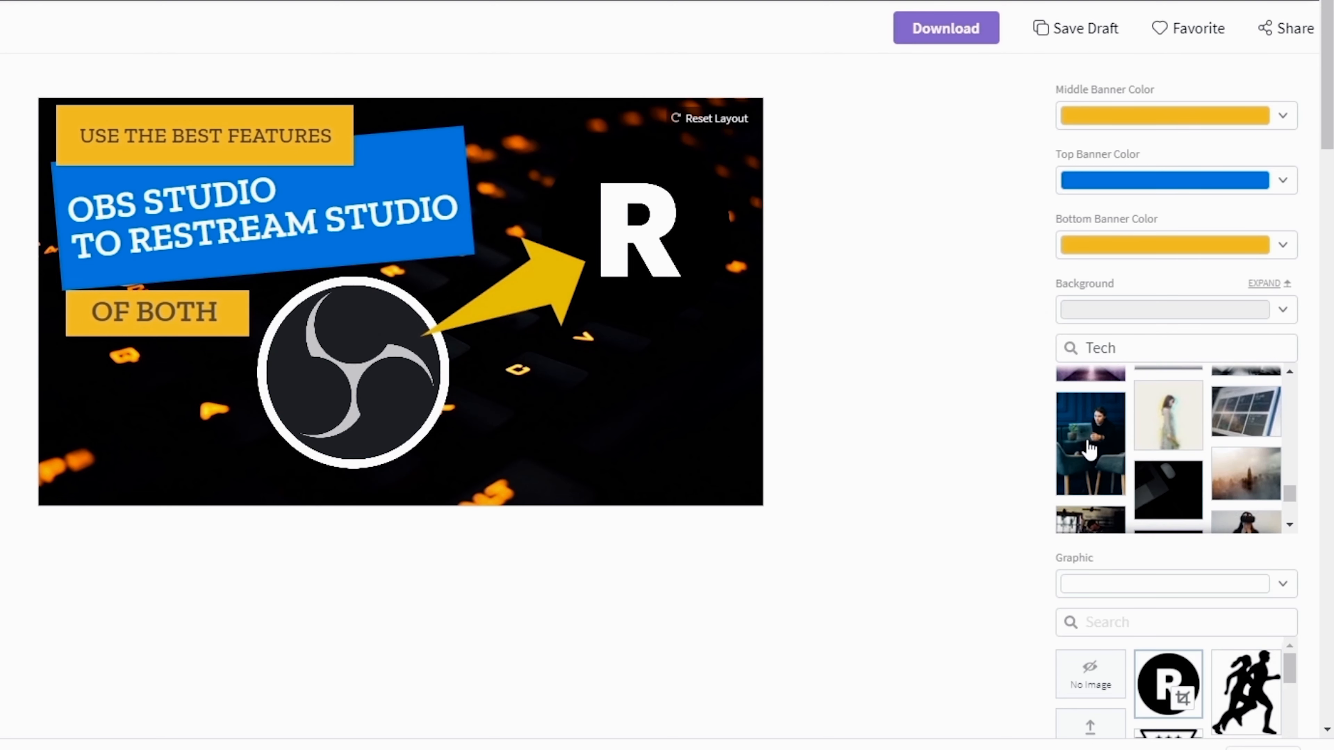
left_click(1176, 502)
left_click(1182, 516)
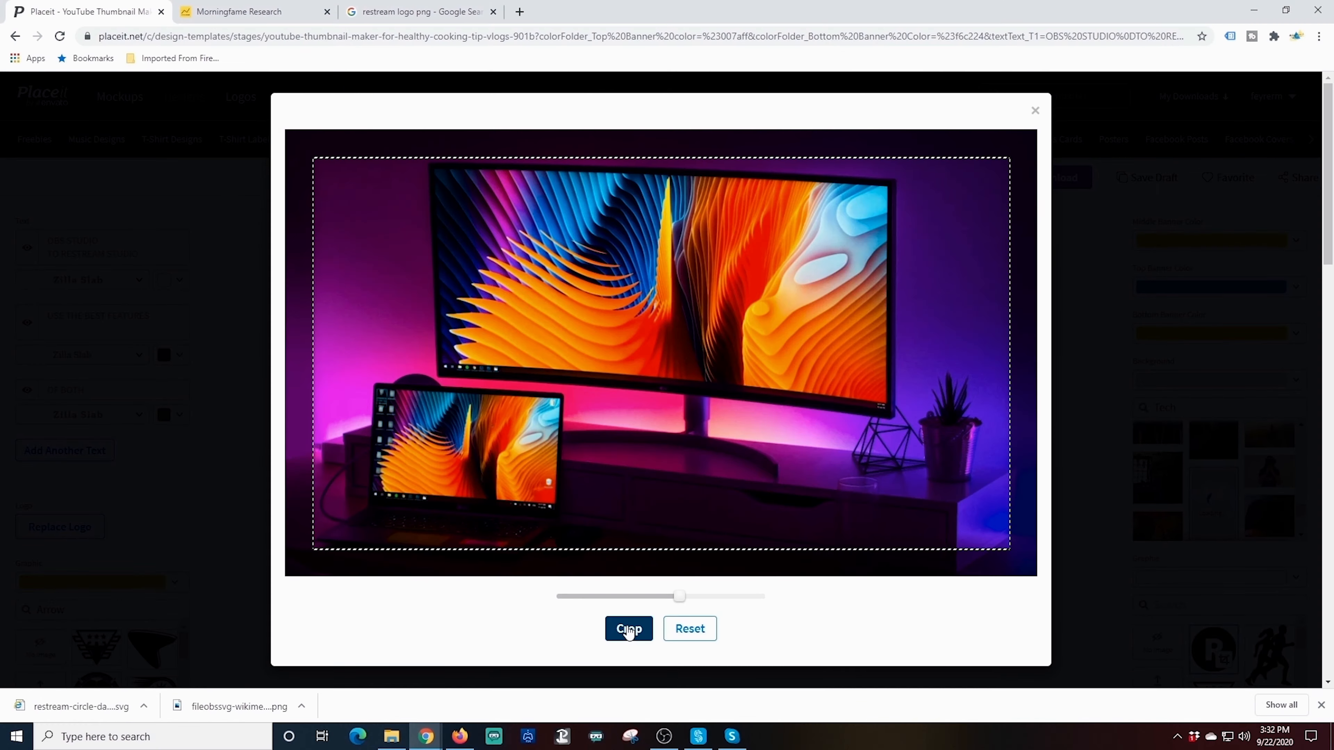
left_click(628, 629)
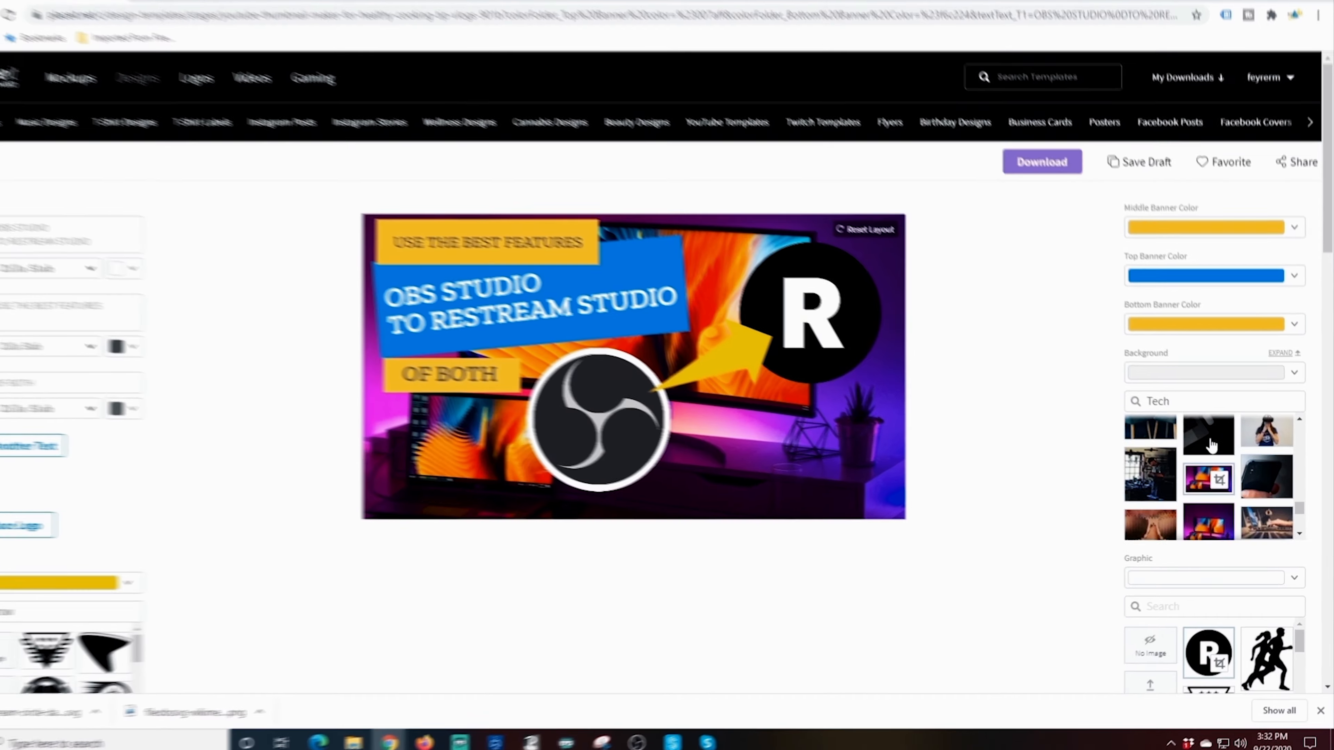
scroll(1207, 480, "down", 6)
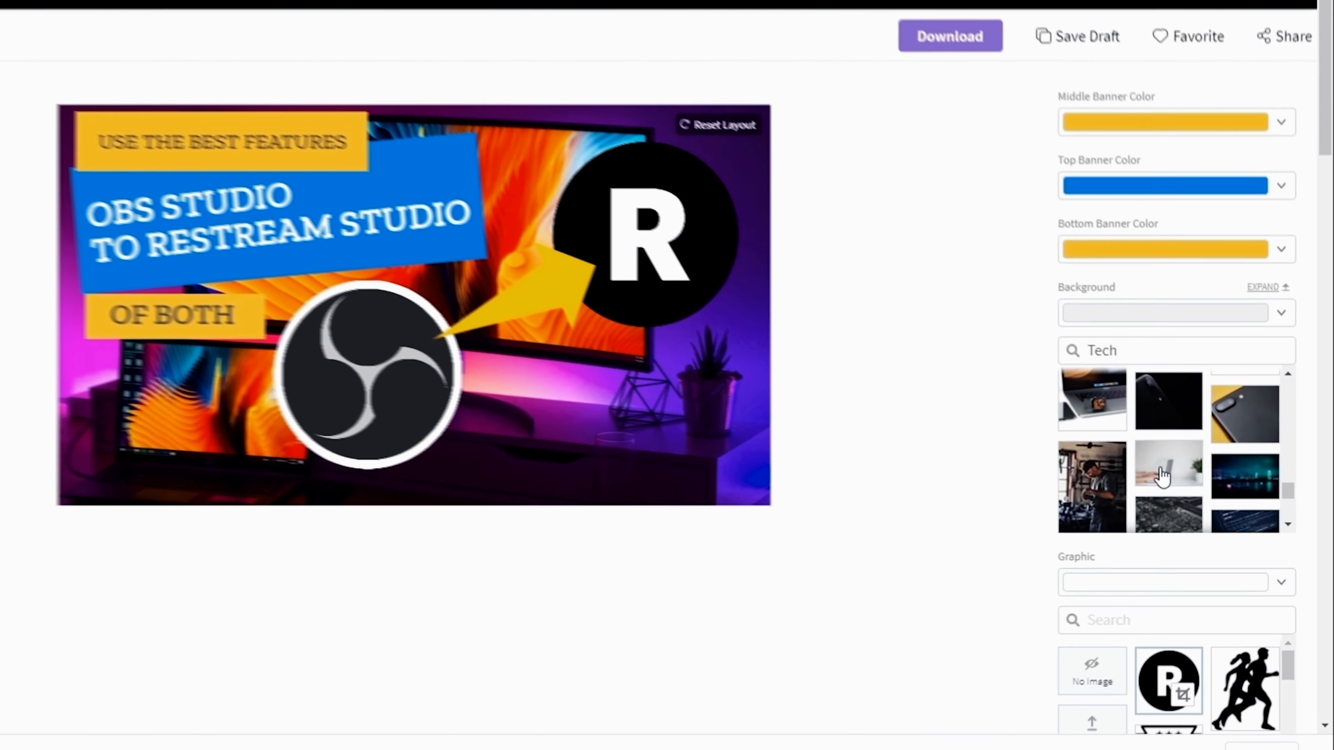
left_click(1162, 476)
scroll(1155, 464, "down", 5)
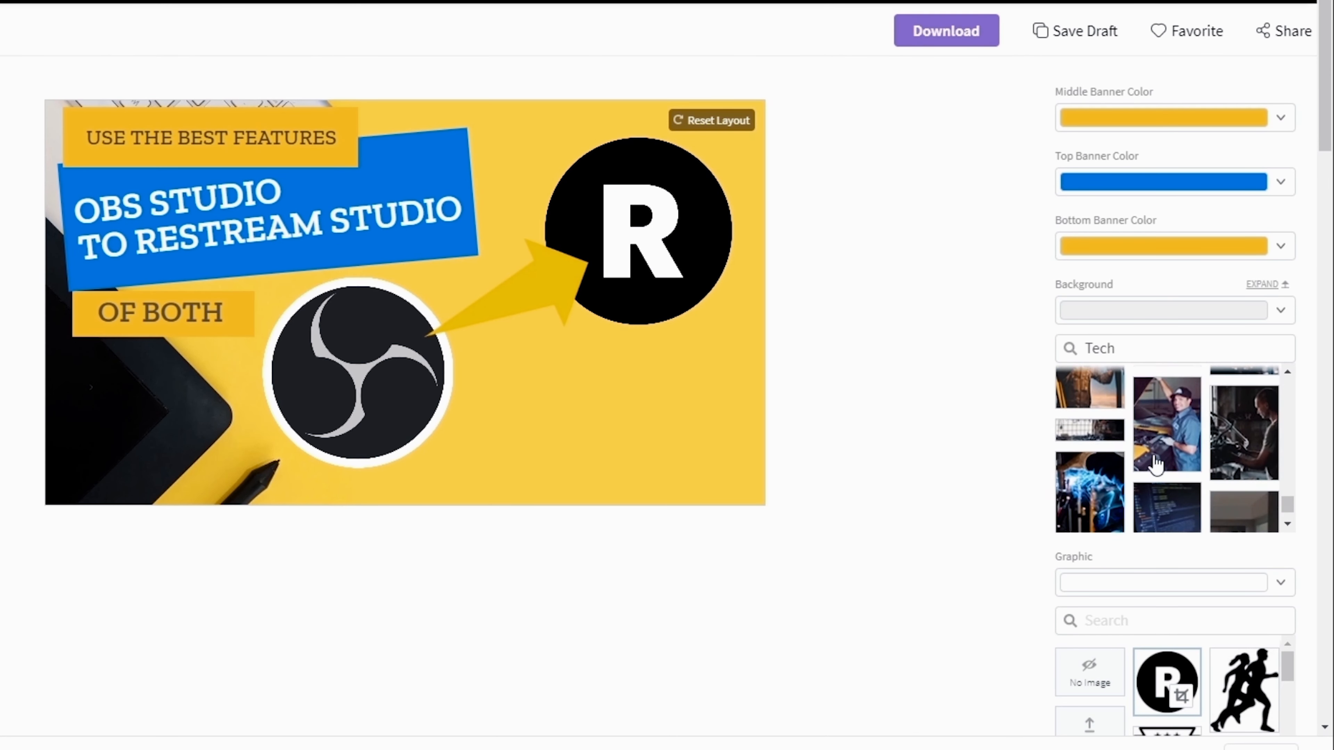
scroll(1157, 465, "up", 4)
Search backgrounds for 'gradient' and try options until settling on the orange-and-blue gradient
type("gradient")
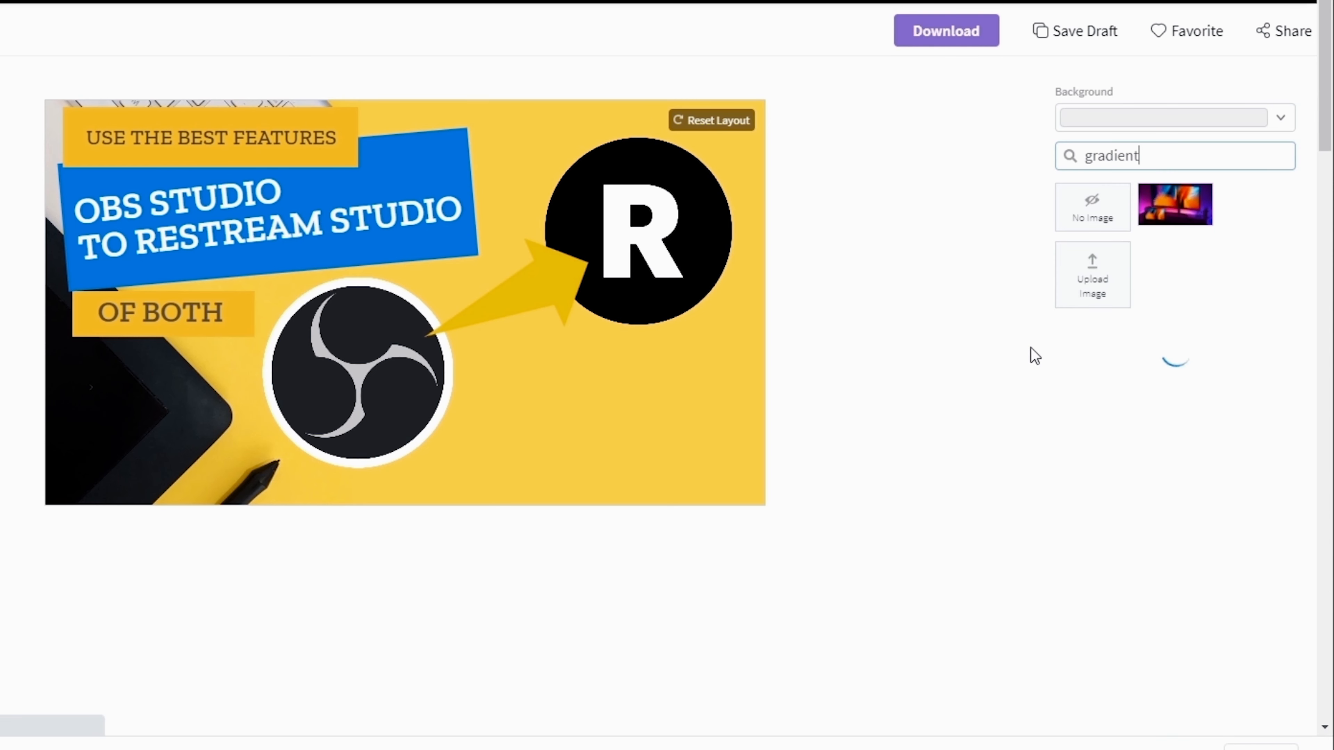
left_click(1062, 370)
scroll(1082, 379, "down", 5)
left_click(1086, 394)
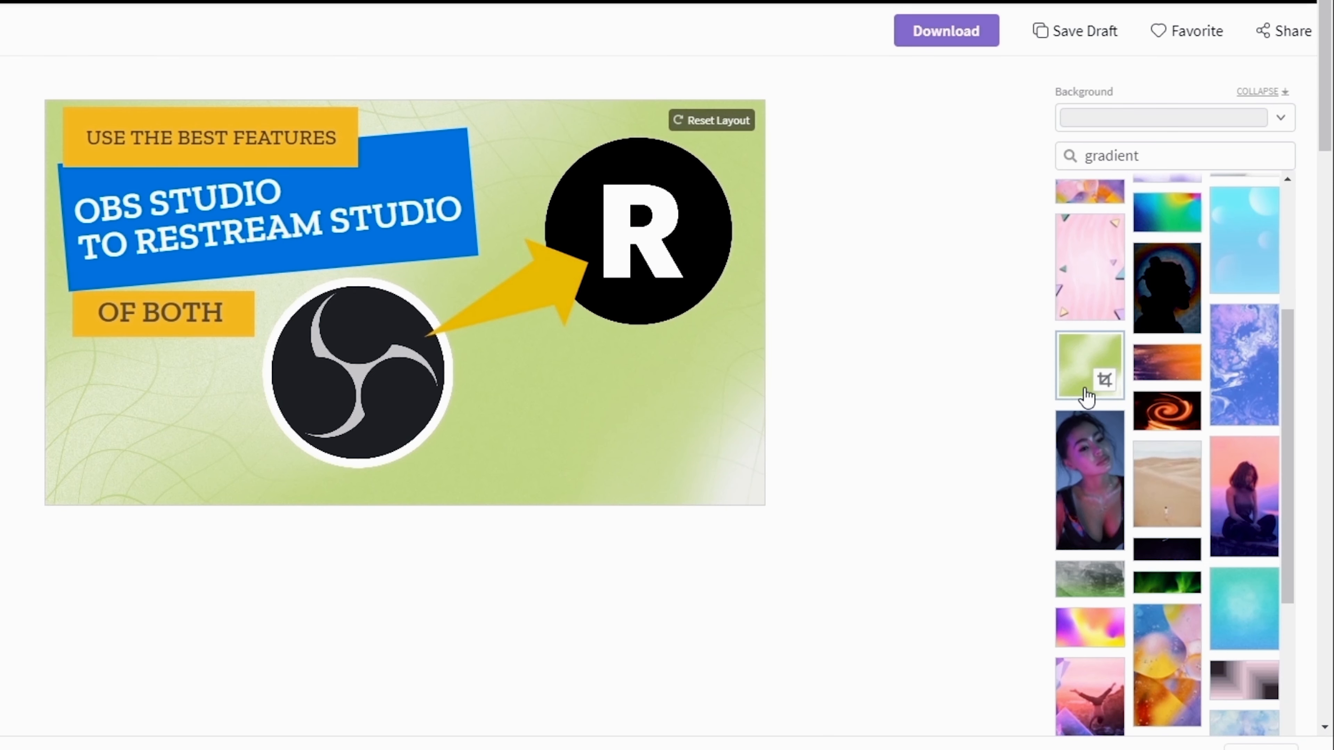
scroll(1085, 398, "down", 3)
left_click(1243, 415)
left_click(1273, 572)
scroll(1245, 557, "down", 2)
left_click(1163, 473)
scroll(1145, 467, "down", 2)
left_click(1074, 451)
left_click(1241, 465)
scroll(1125, 485, "down", 7)
left_click(1243, 262)
scroll(1104, 393, "down", 6)
left_click(1102, 404)
scroll(1099, 423, "down", 8)
left_click(1243, 392)
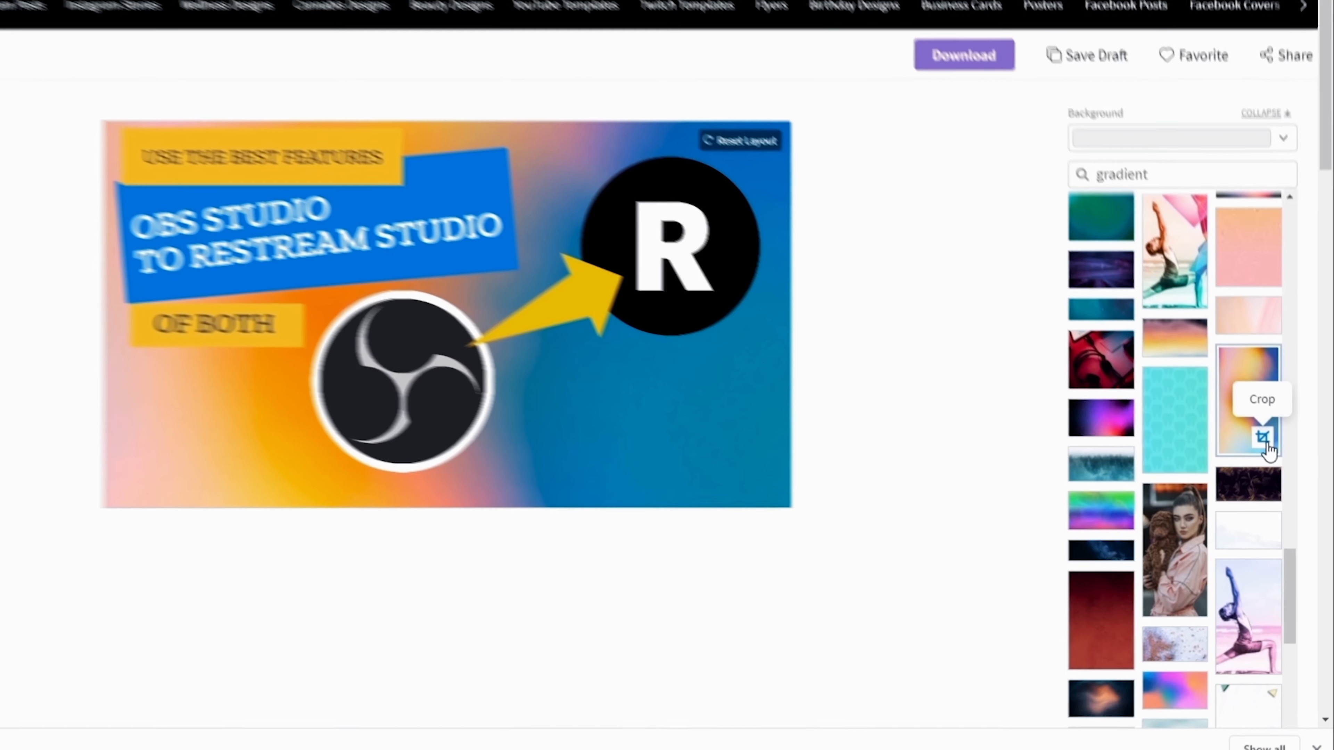
Crop the orange-blue gradient, zooming in and repositioning it to fill the canvas
left_click(1259, 432)
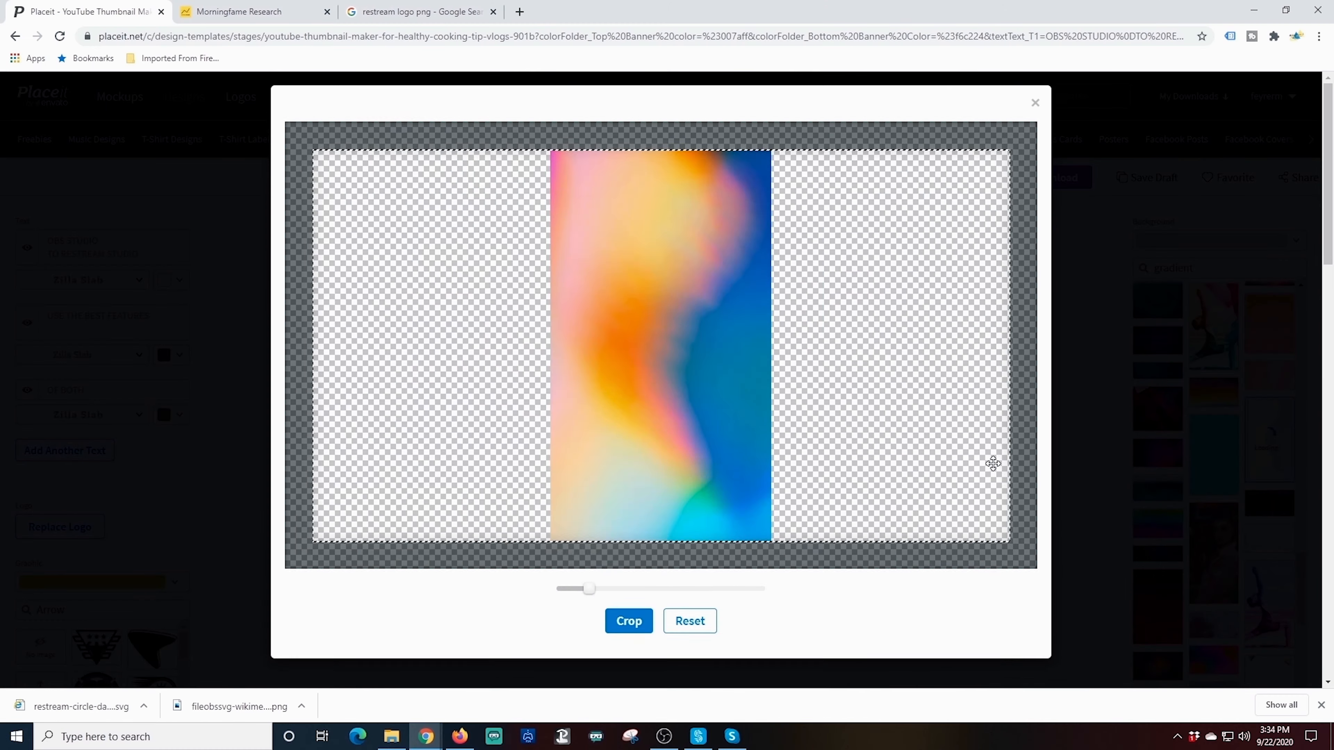
left_click_drag(589, 595, 693, 597)
left_click_drag(748, 400, 724, 368)
left_click(643, 629)
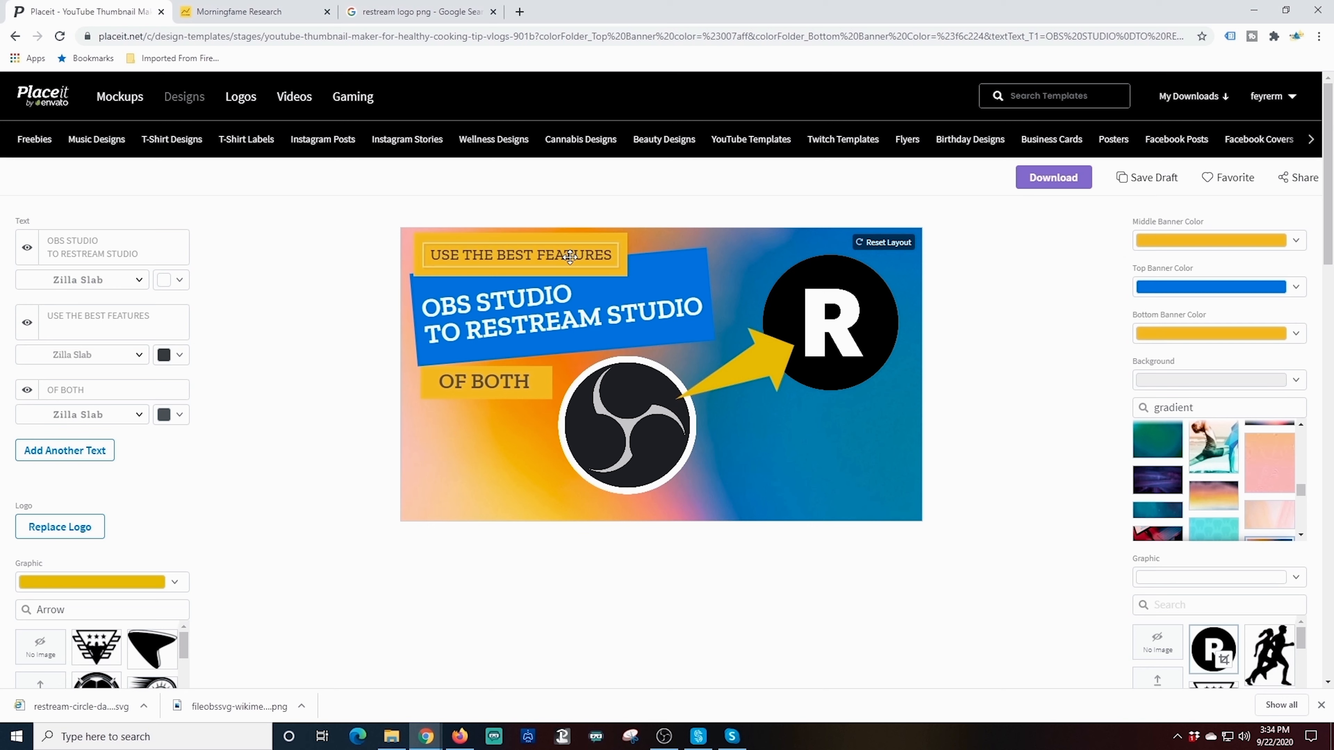
Make the USE THE BEST FEATURES banner white
left_click(578, 274)
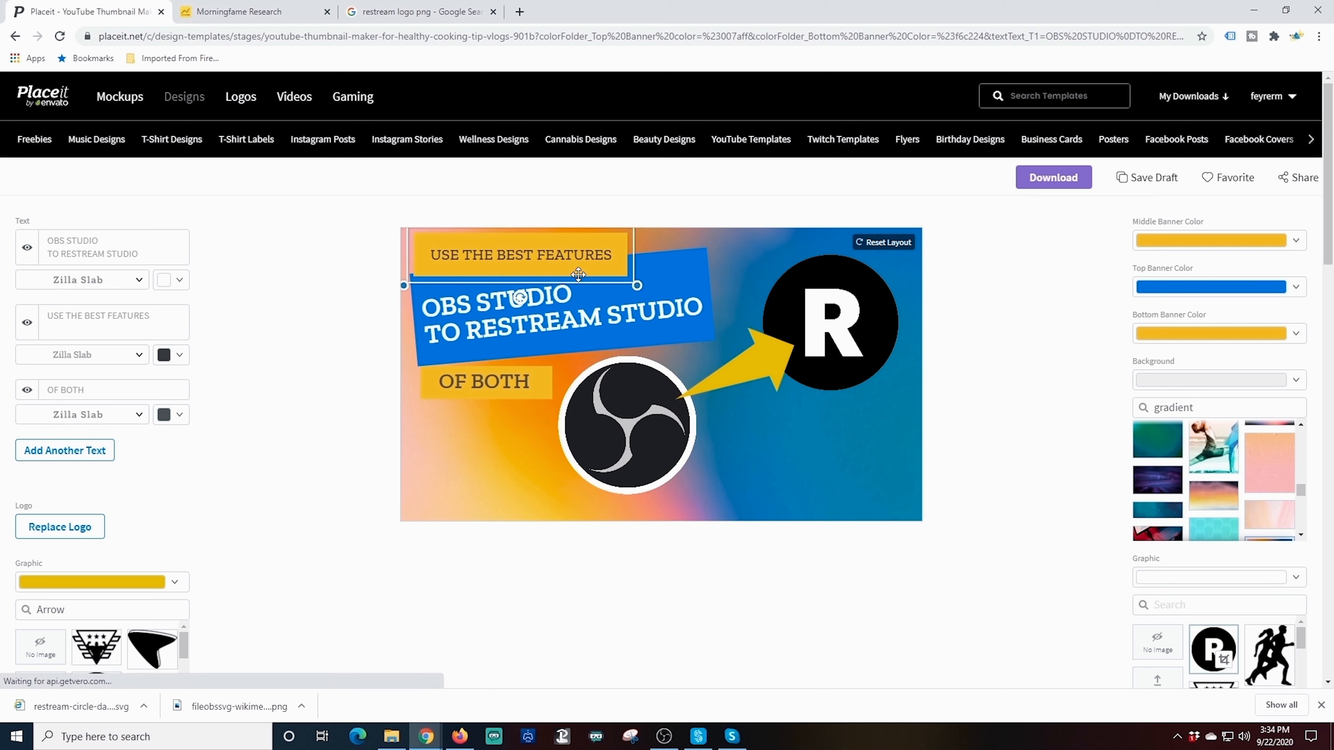
left_click(1294, 240)
left_click(1292, 257)
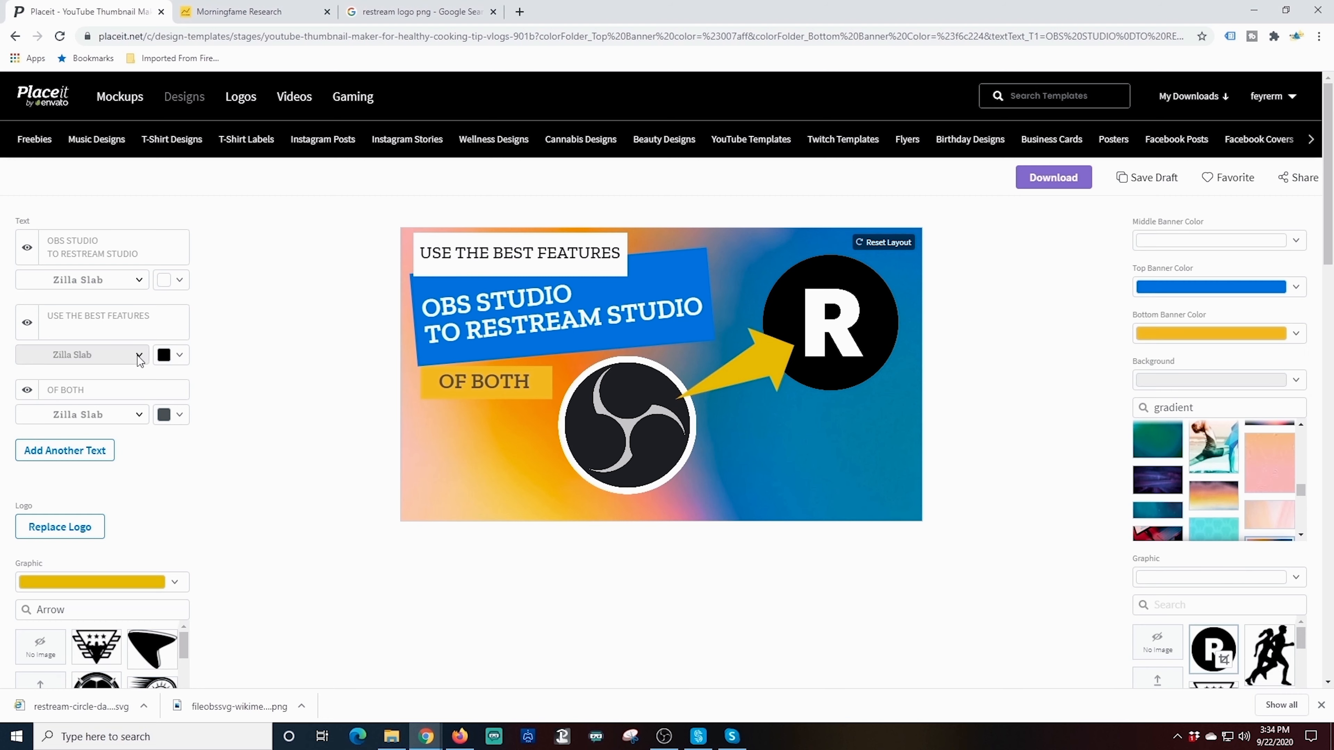
Set the USE THE BEST FEATURES line to Montserrat, found in More Fonts under the Bold filter
left_click(139, 357)
scroll(240, 447, "down", 5)
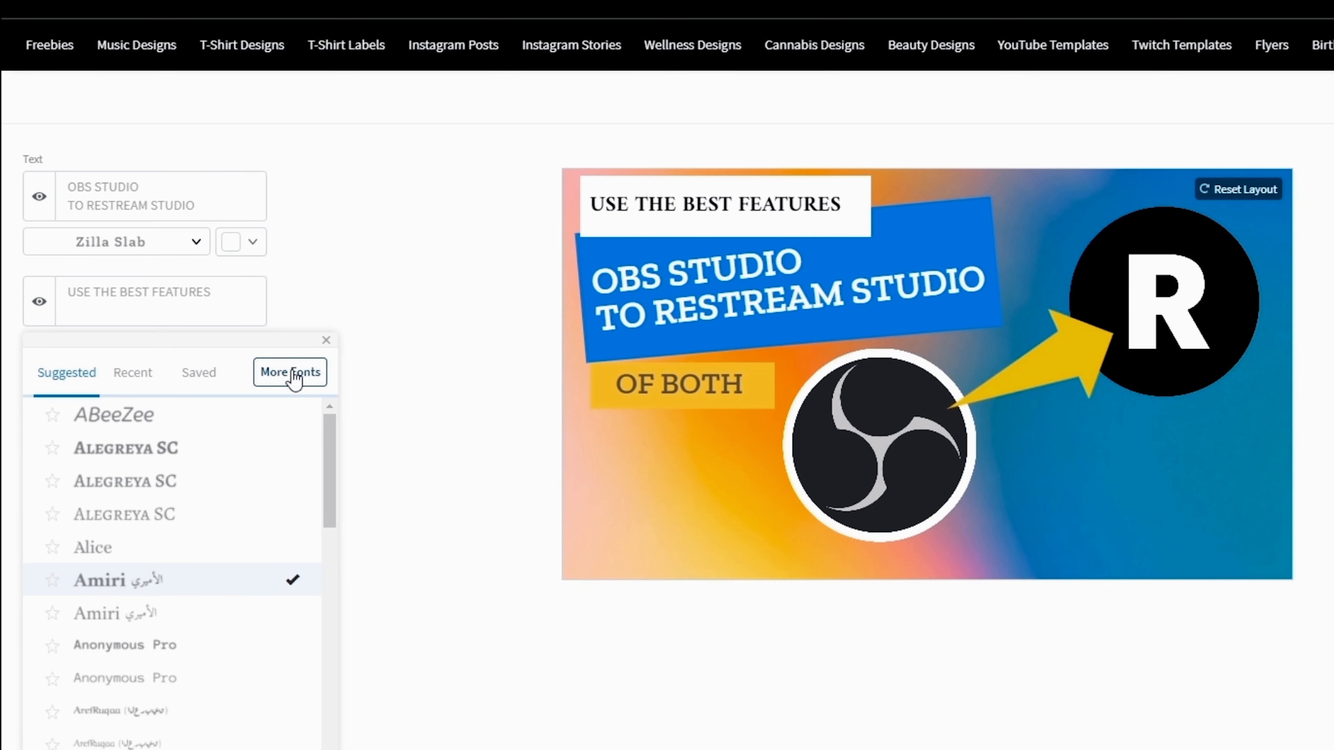
left_click(291, 373)
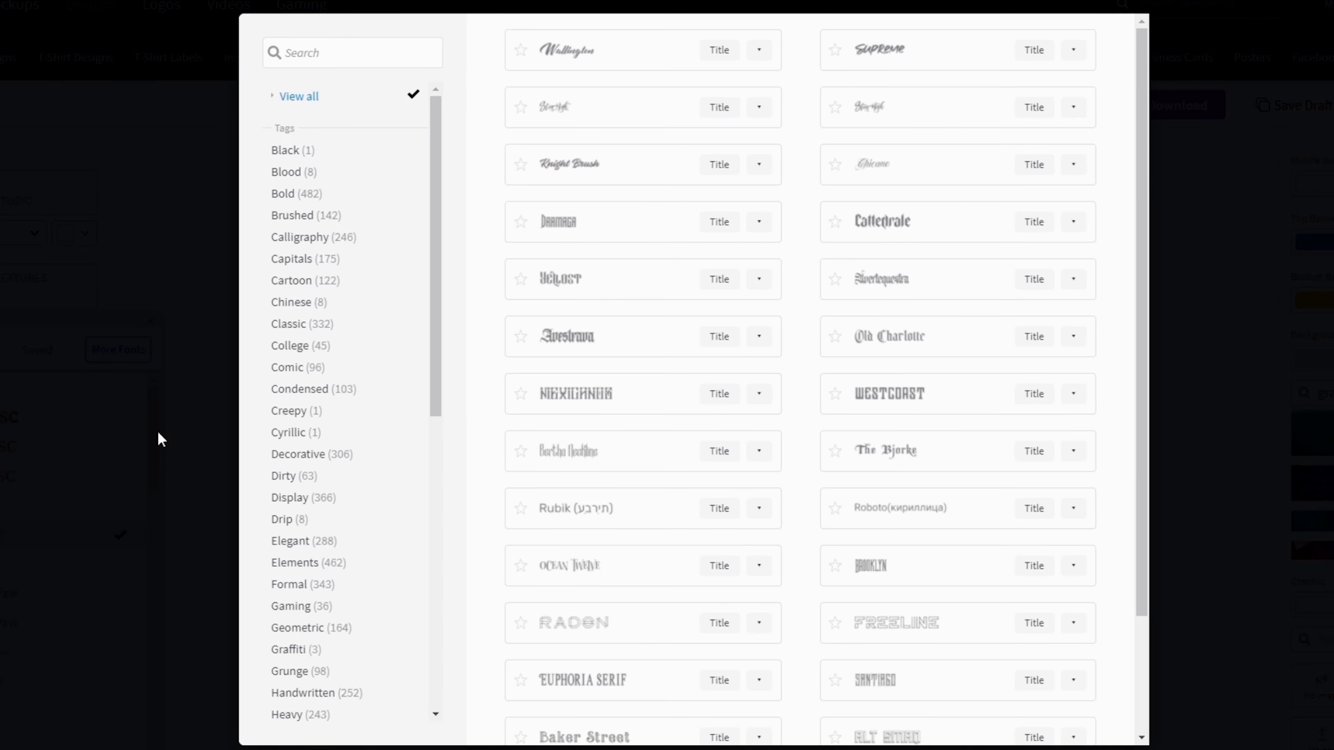
scroll(805, 460, "down", 12)
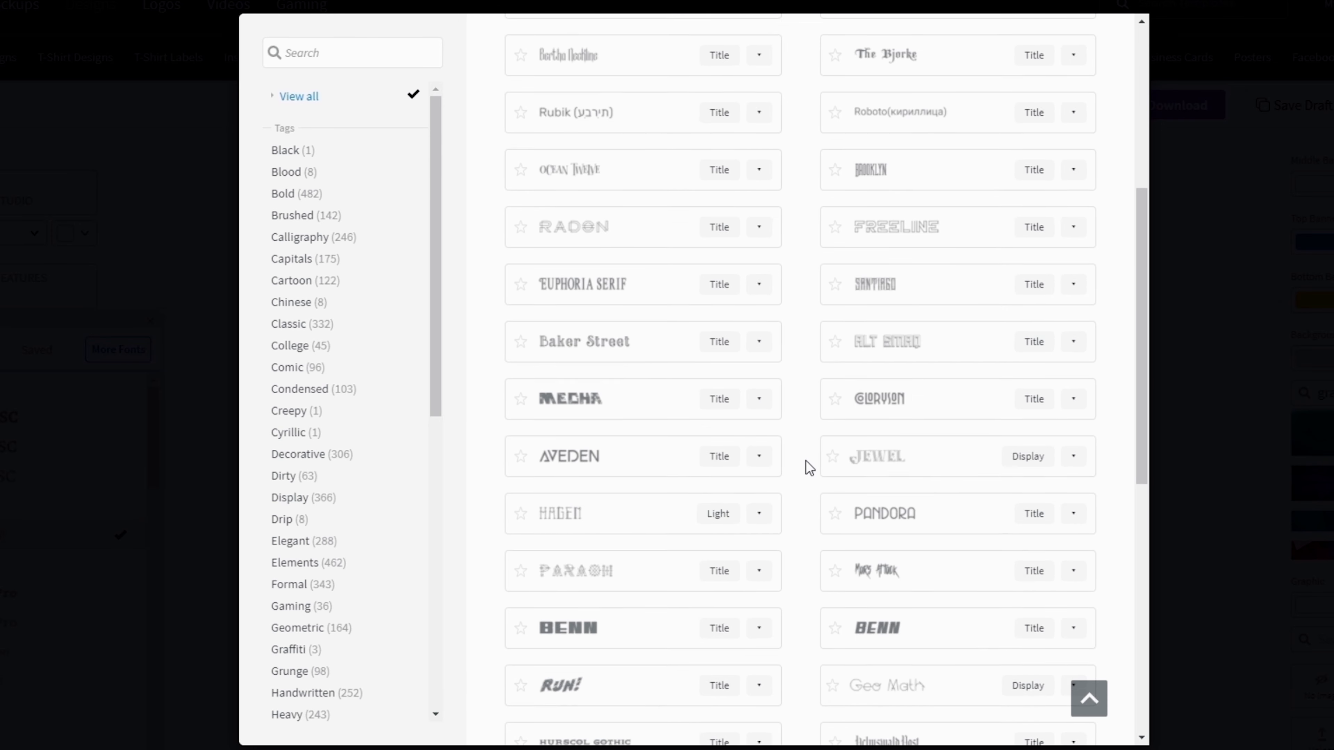
scroll(806, 461, "down", 20)
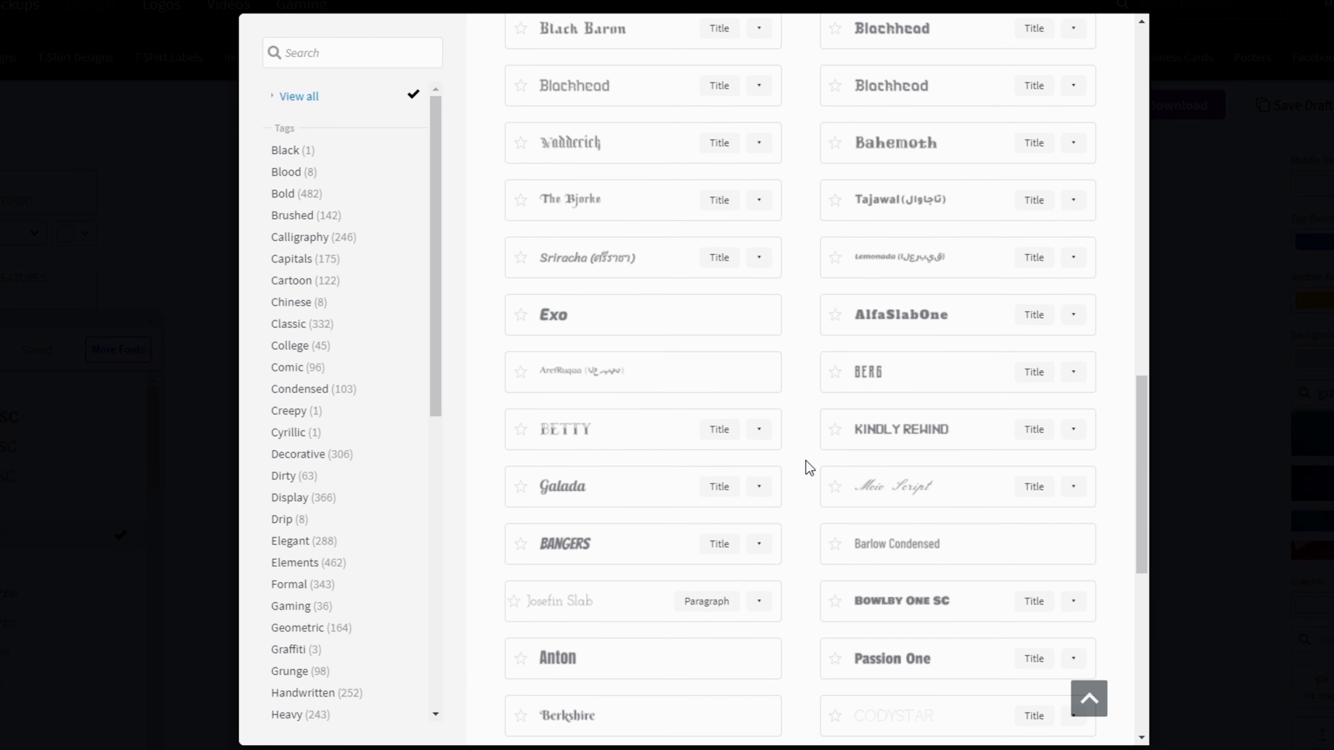
scroll(805, 461, "down", 5)
scroll(803, 467, "up", 5)
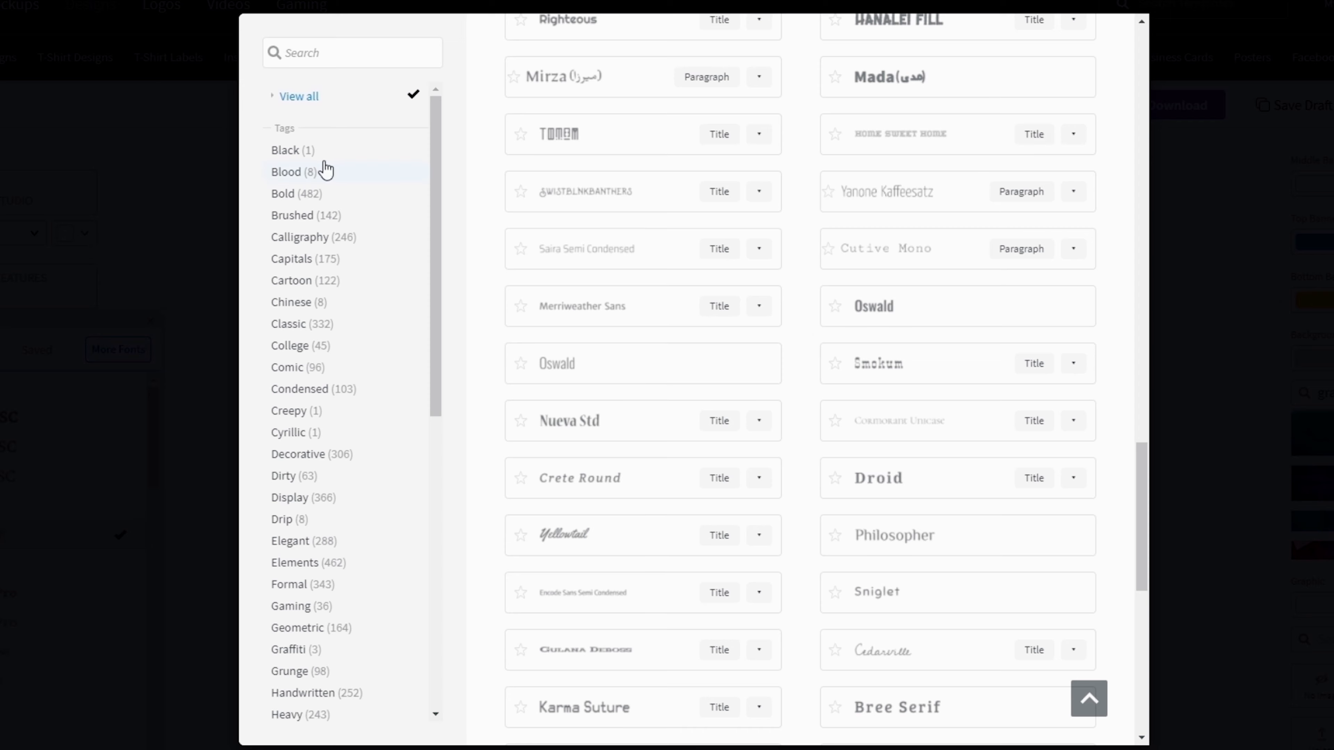
left_click(294, 194)
left_click_drag(1137, 214, 1158, 663)
left_click_drag(1162, 387, 1179, 688)
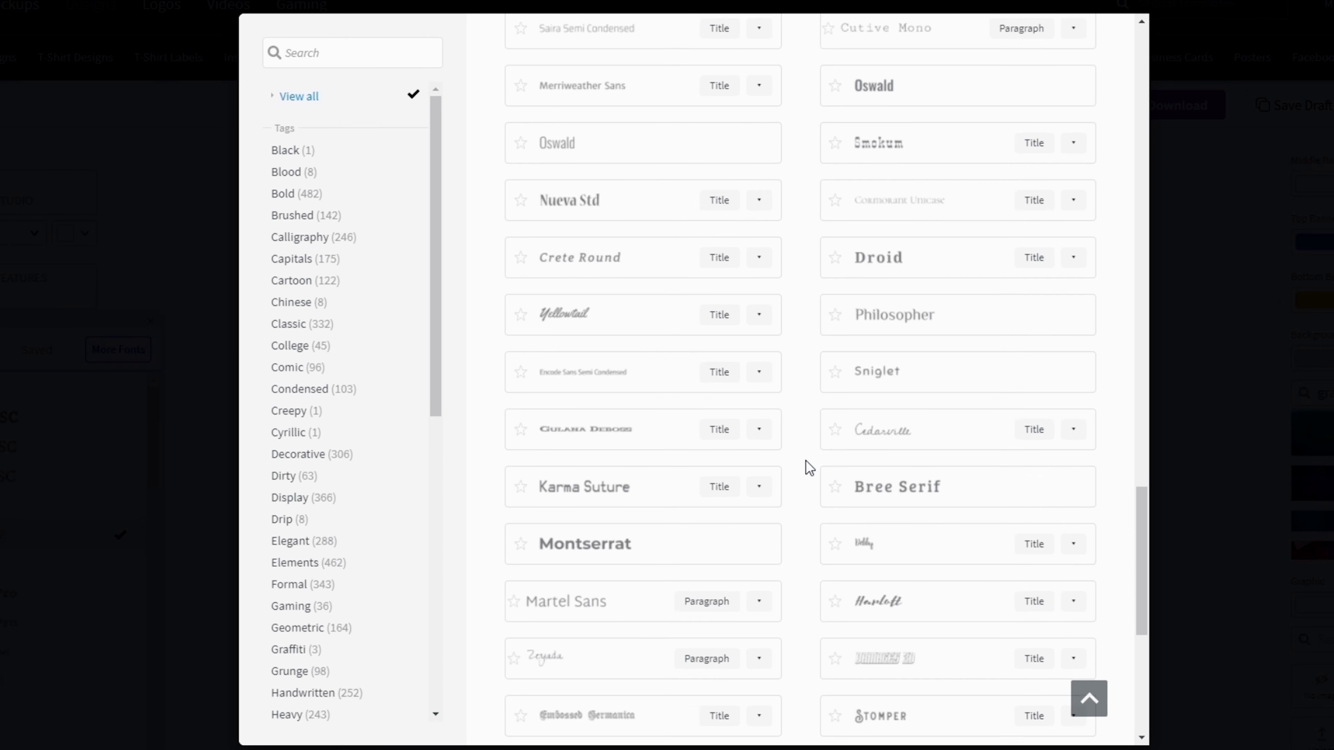
scroll(806, 461, "up", 3)
left_click(282, 192)
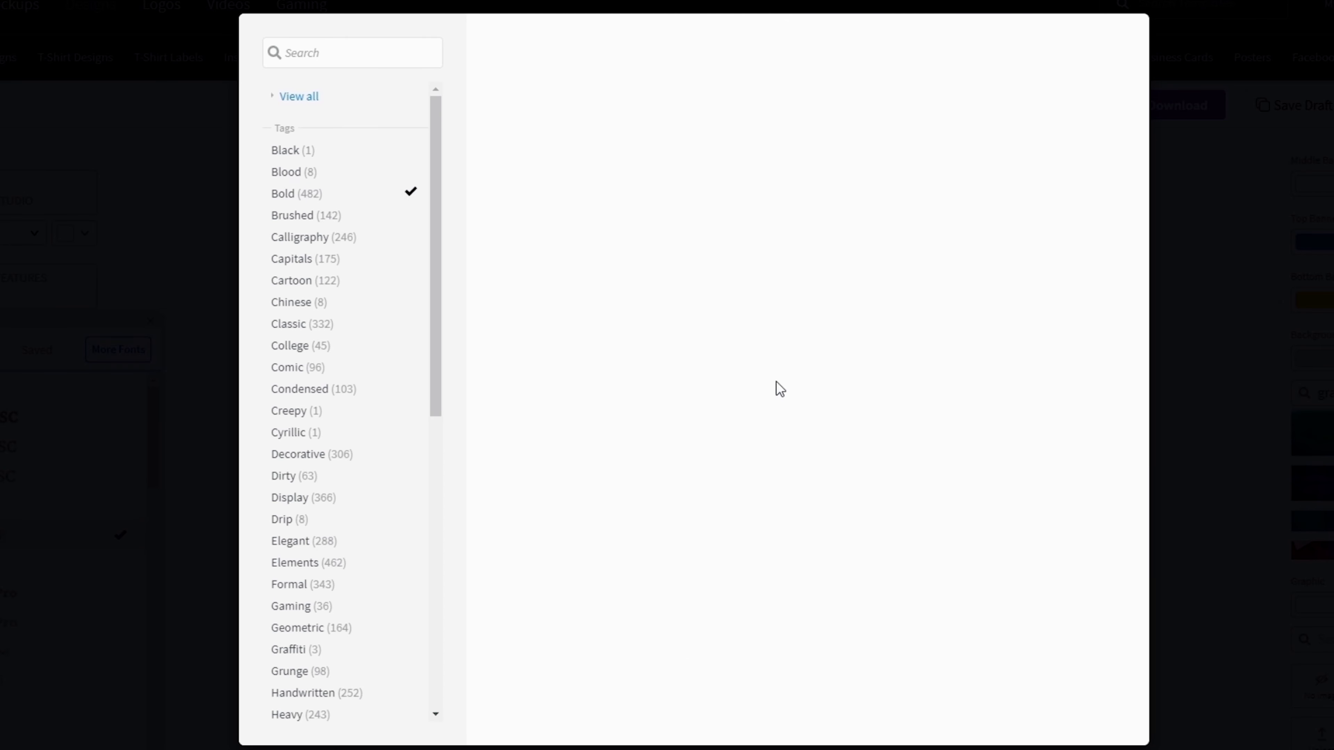
left_click_drag(1134, 230, 1141, 629)
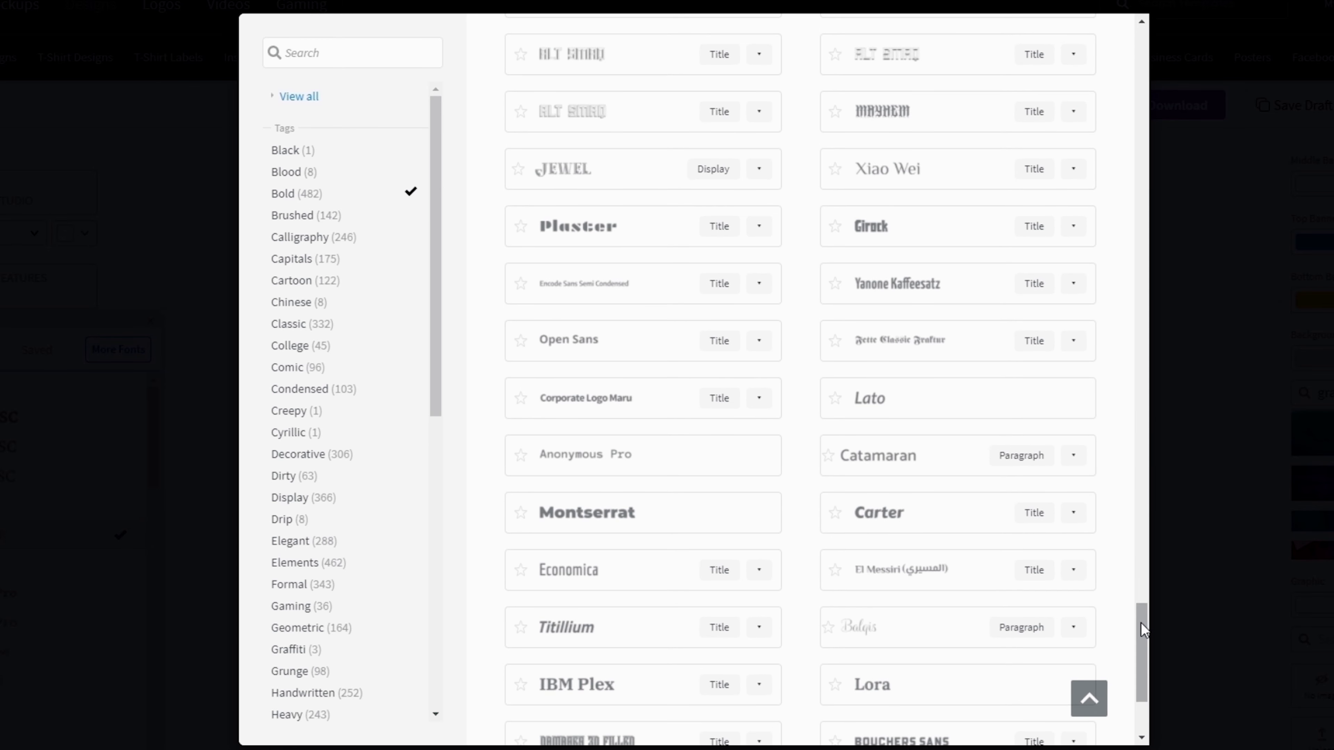
left_click(593, 512)
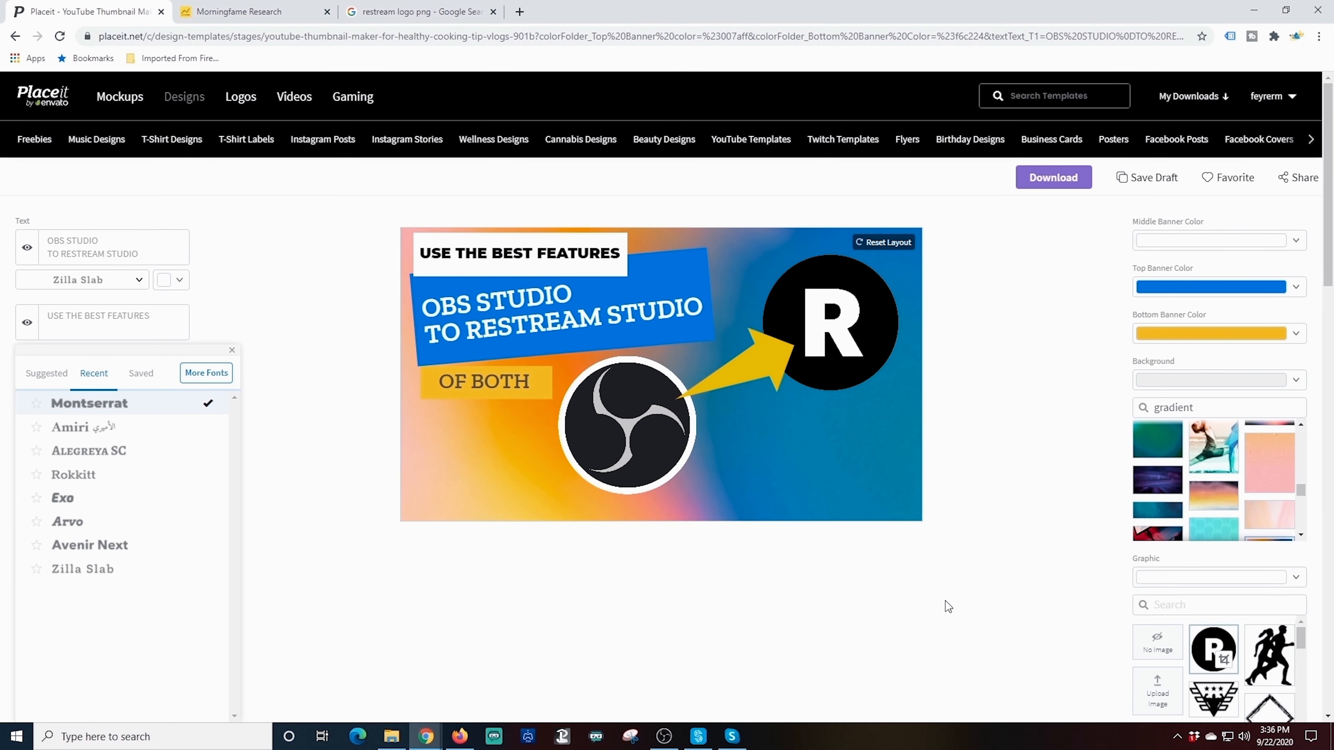
Set the title text's font to Montserrat by searching 'mon' in the font library
left_click(232, 350)
left_click(140, 279)
mouse_move(235, 367)
left_mouse_down()
mouse_move(240, 446)
mouse_move(236, 363)
left_mouse_up()
left_click(206, 297)
left_click(373, 138)
type("mon")
left_click(843, 135)
Set the OF BOTH text's font to Montserrat
left_click(232, 275)
left_click(139, 414)
left_click(94, 432)
left_click(90, 463)
left_click(231, 409)
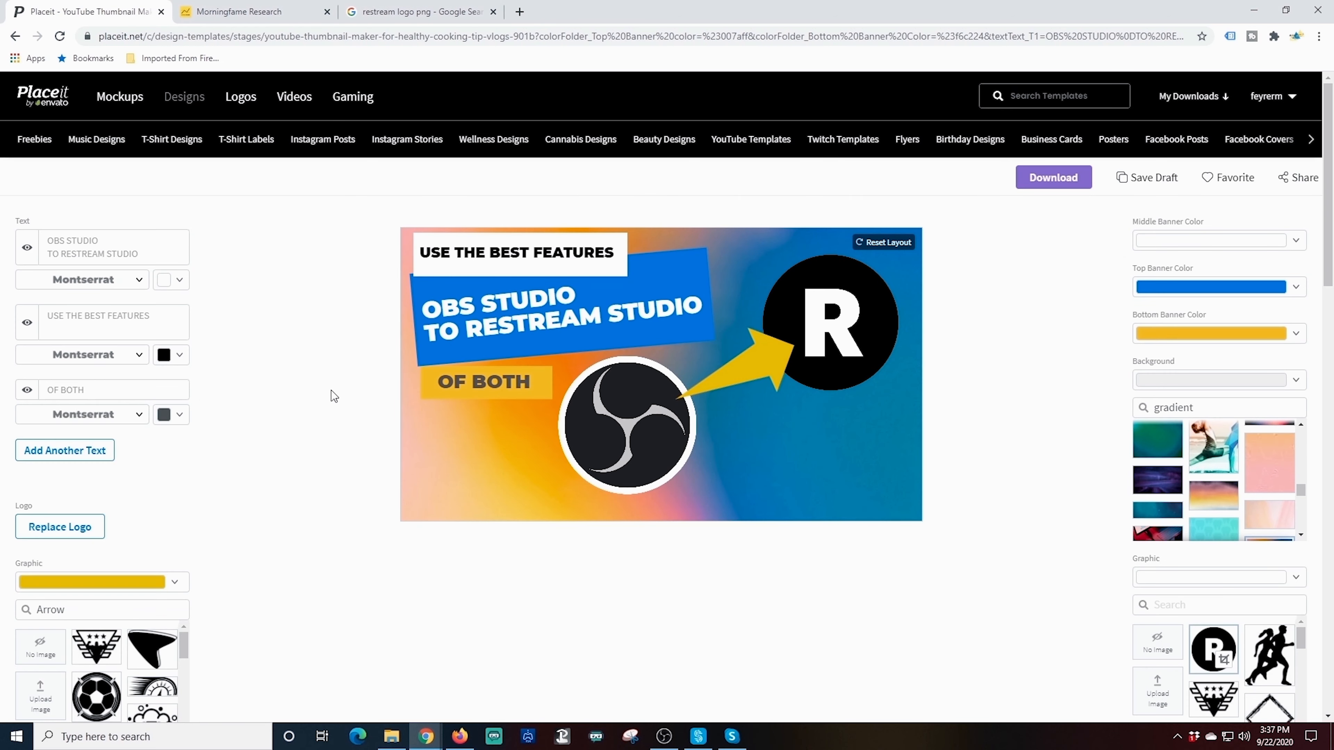
Clear the OF BOTH banner colour to white and move it to the lower-left edge
left_click(1250, 334)
left_click(1274, 676)
left_click(996, 398)
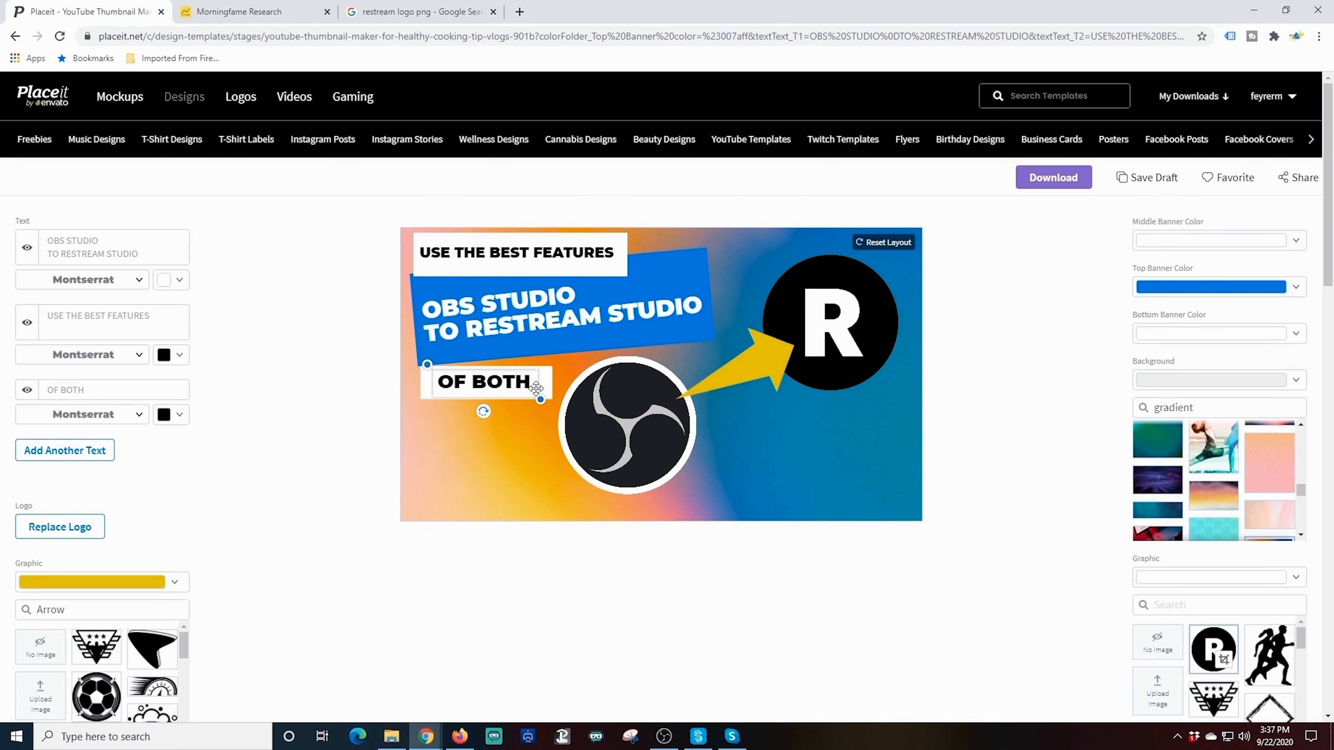
left_click_drag(536, 388, 525, 457)
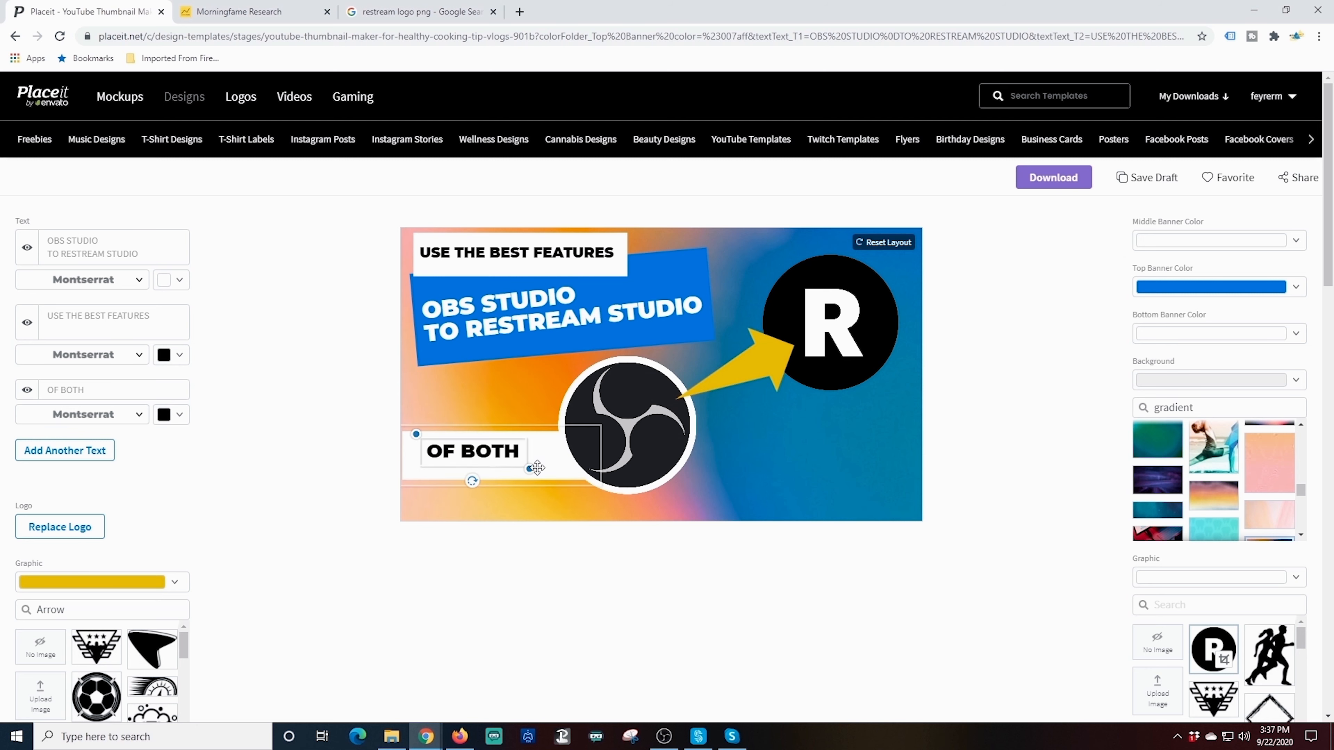
left_click_drag(551, 457, 533, 460)
Reposition the arrow, then enlarge the blue title banner and shift it down and left
left_click(530, 357)
mouse_move(735, 365)
left_mouse_down()
mouse_move(763, 388)
mouse_move(733, 389)
left_mouse_up()
left_click(690, 286)
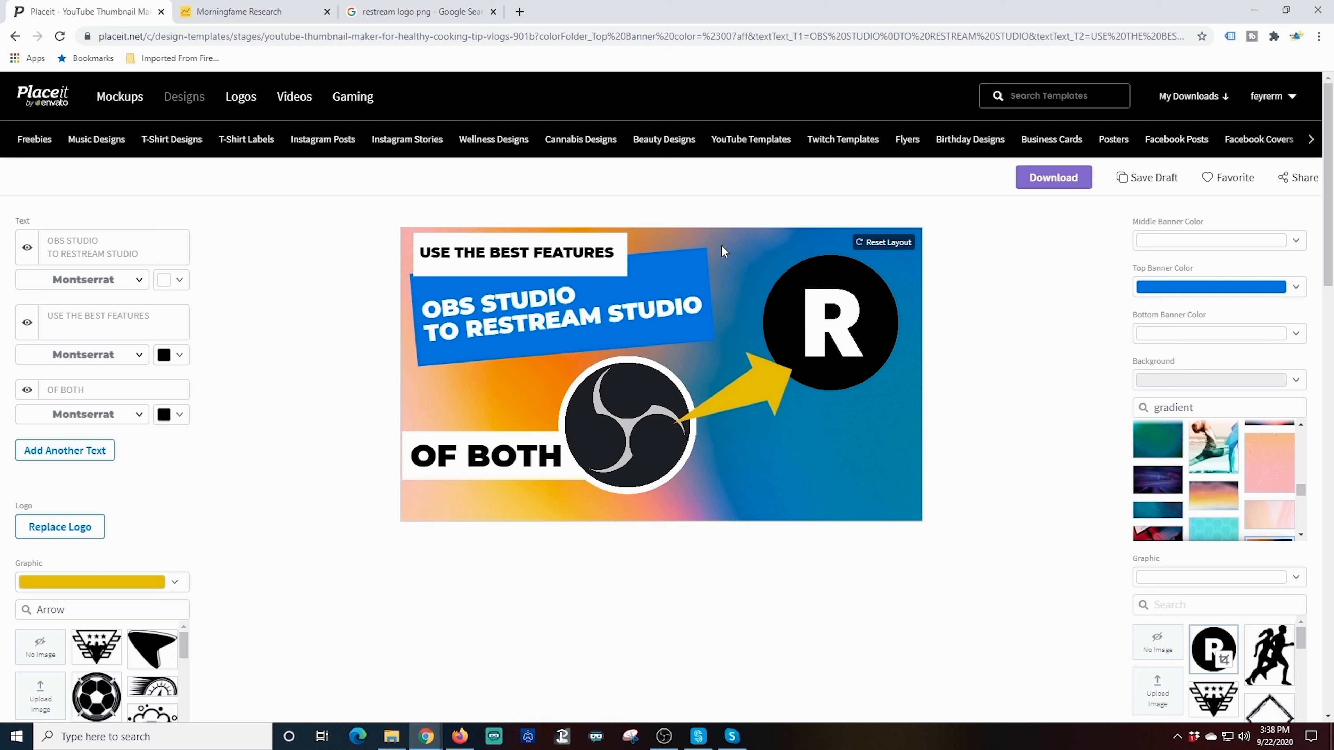
left_click_drag(726, 241, 813, 203)
left_click_drag(724, 268, 629, 325)
Select the OBS STUDIO TO RESTREAM STUDIO title and save the design as a draft
left_click(541, 322)
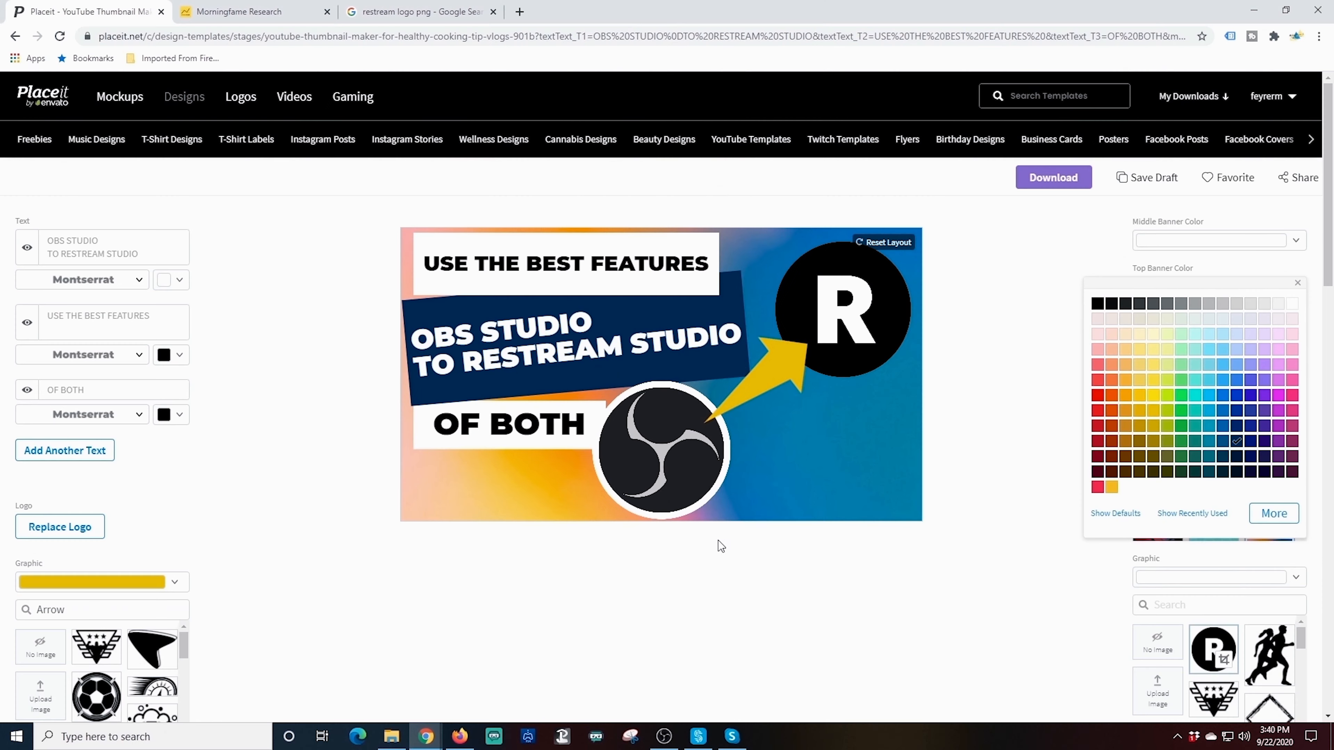
left_click(1155, 182)
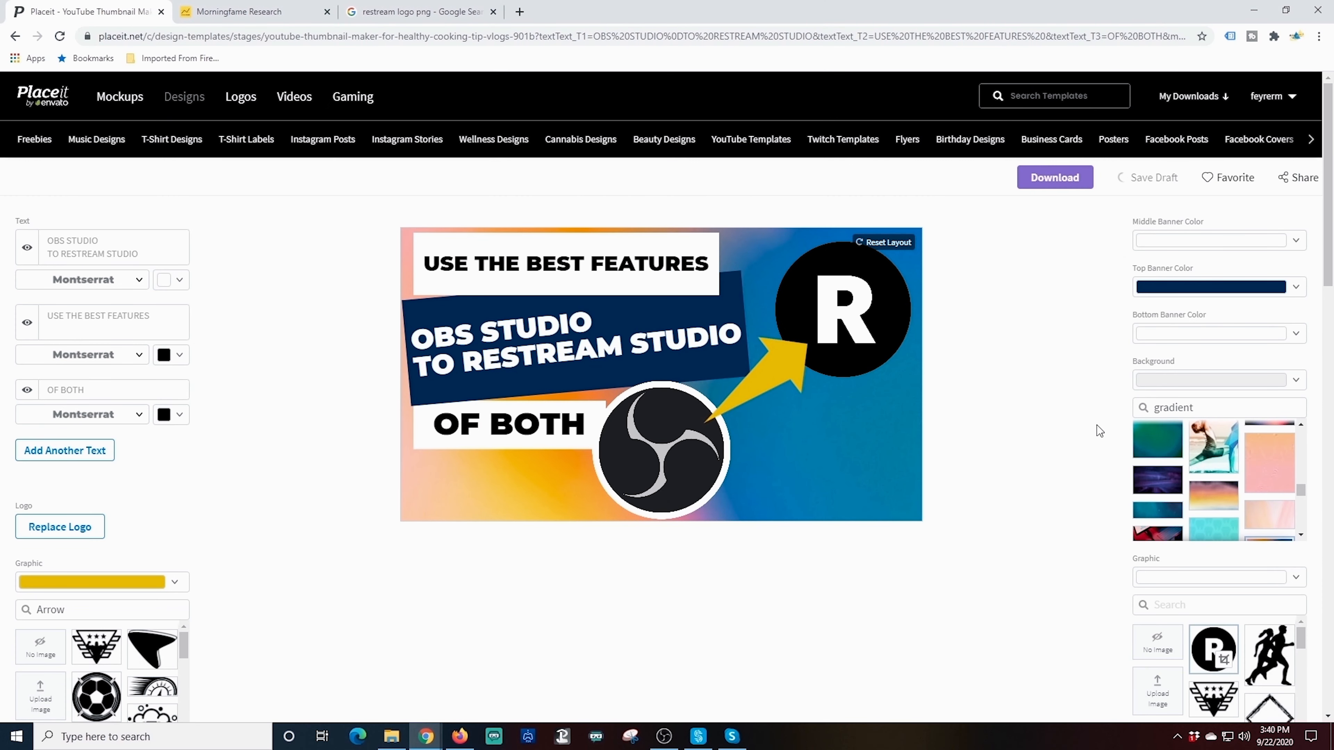
scroll(1079, 425, "down", 10)
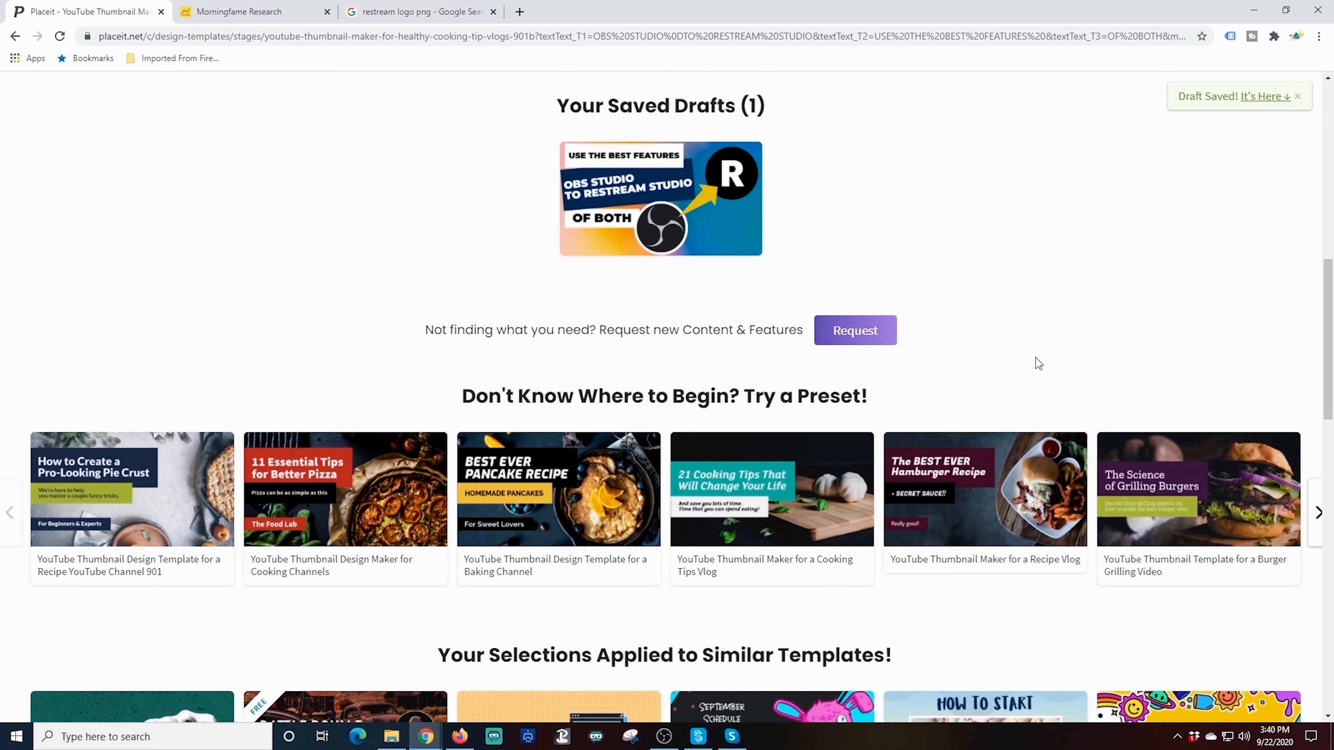
scroll(826, 247, "down", 3)
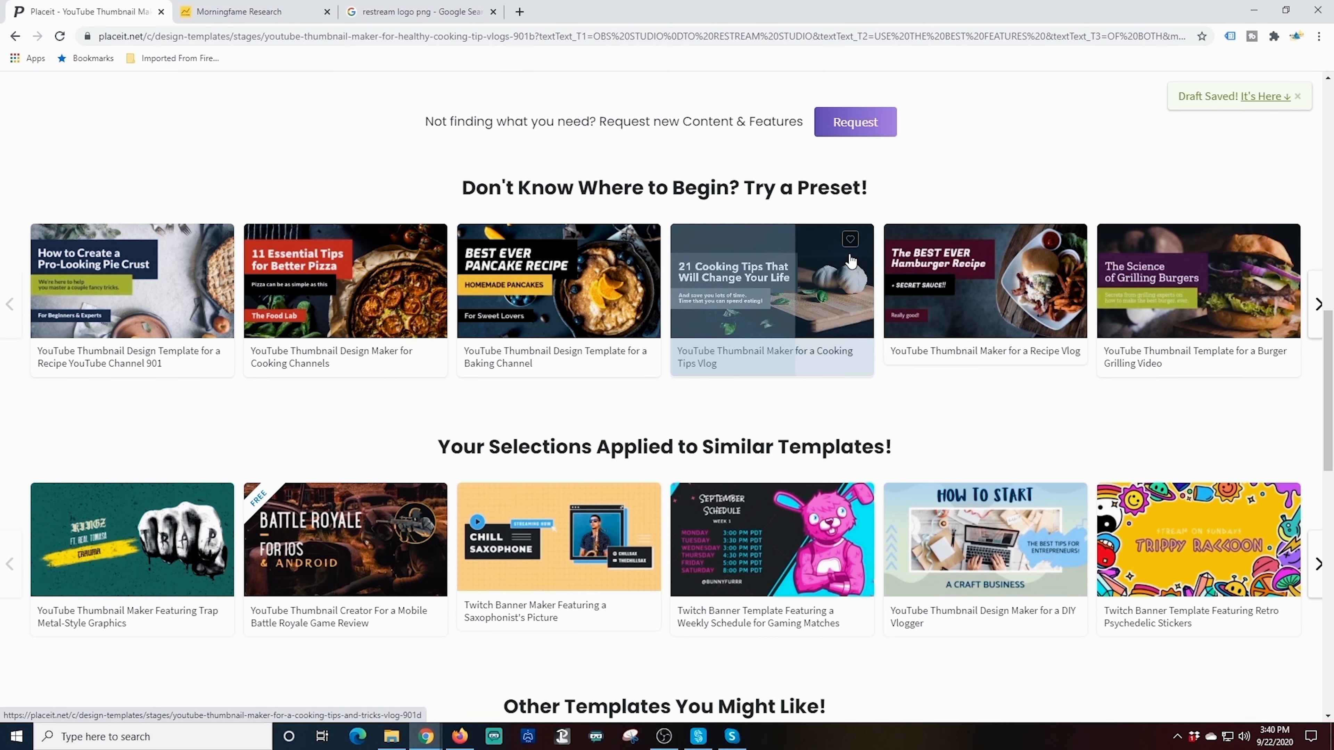
scroll(845, 257, "up", 10)
scroll(857, 271, "up", 3)
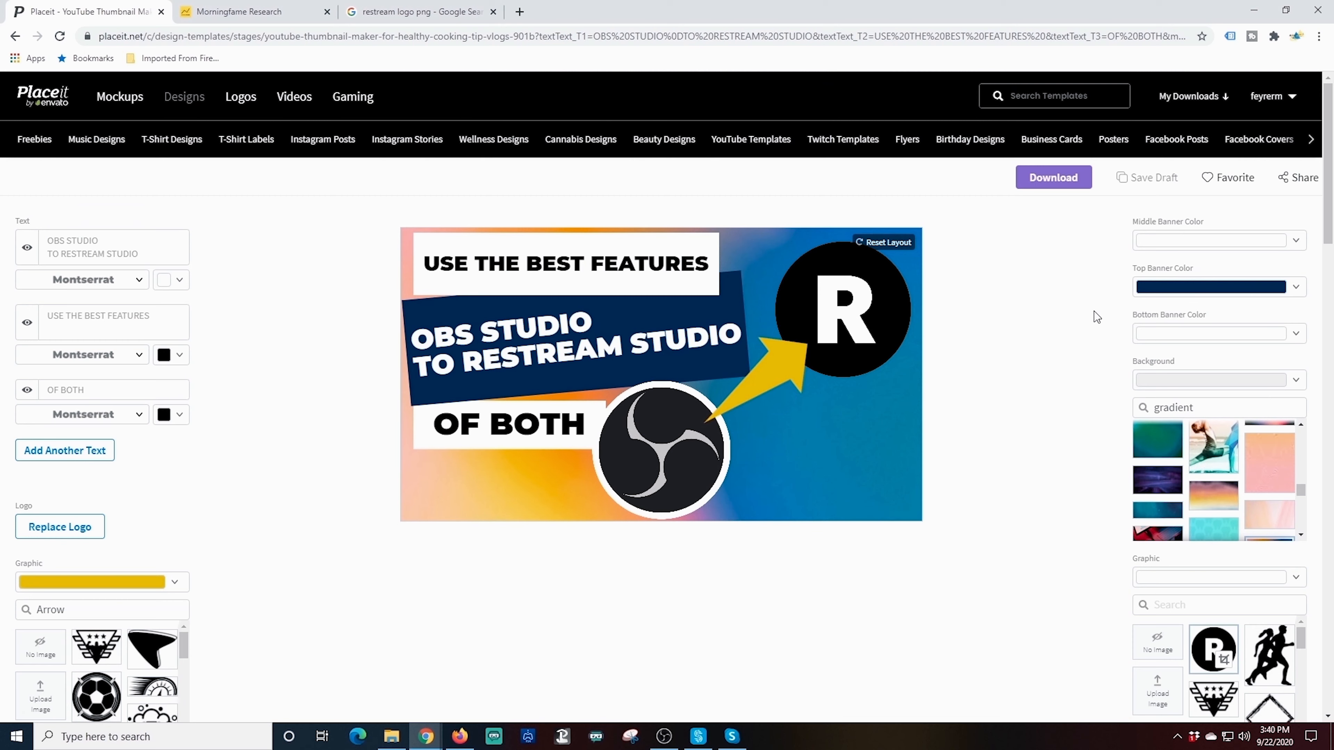
Reload the thumbnail from My Drafts and download the finished design
left_click(1275, 96)
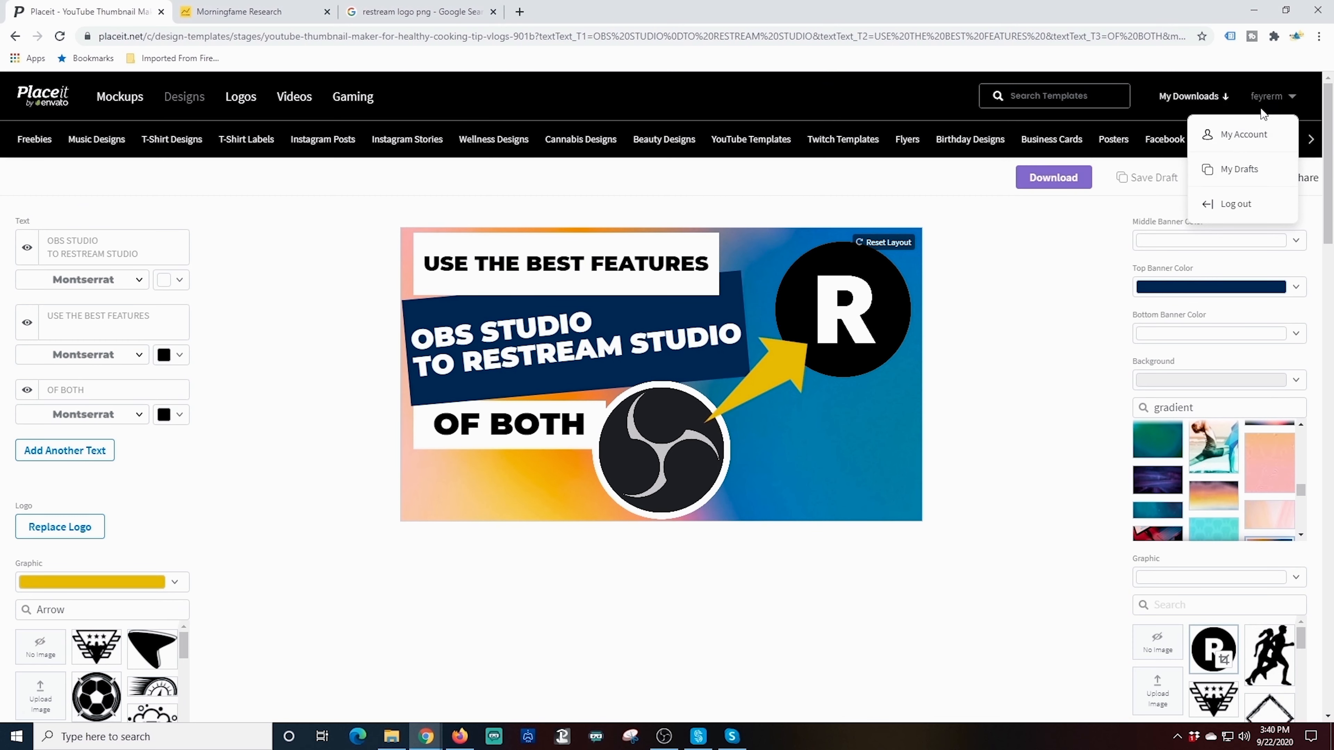
left_click(1238, 169)
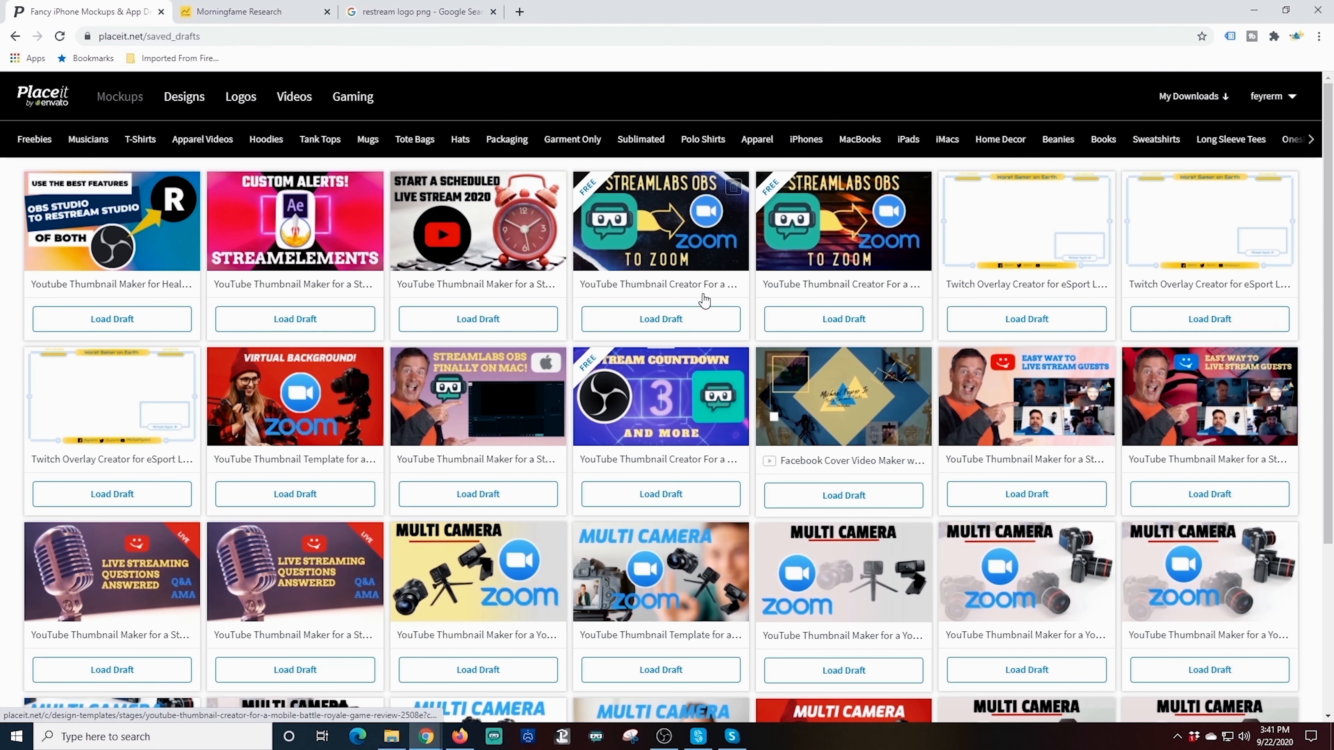
scroll(711, 316, "down", 5)
scroll(712, 316, "up", 5)
left_click(113, 225)
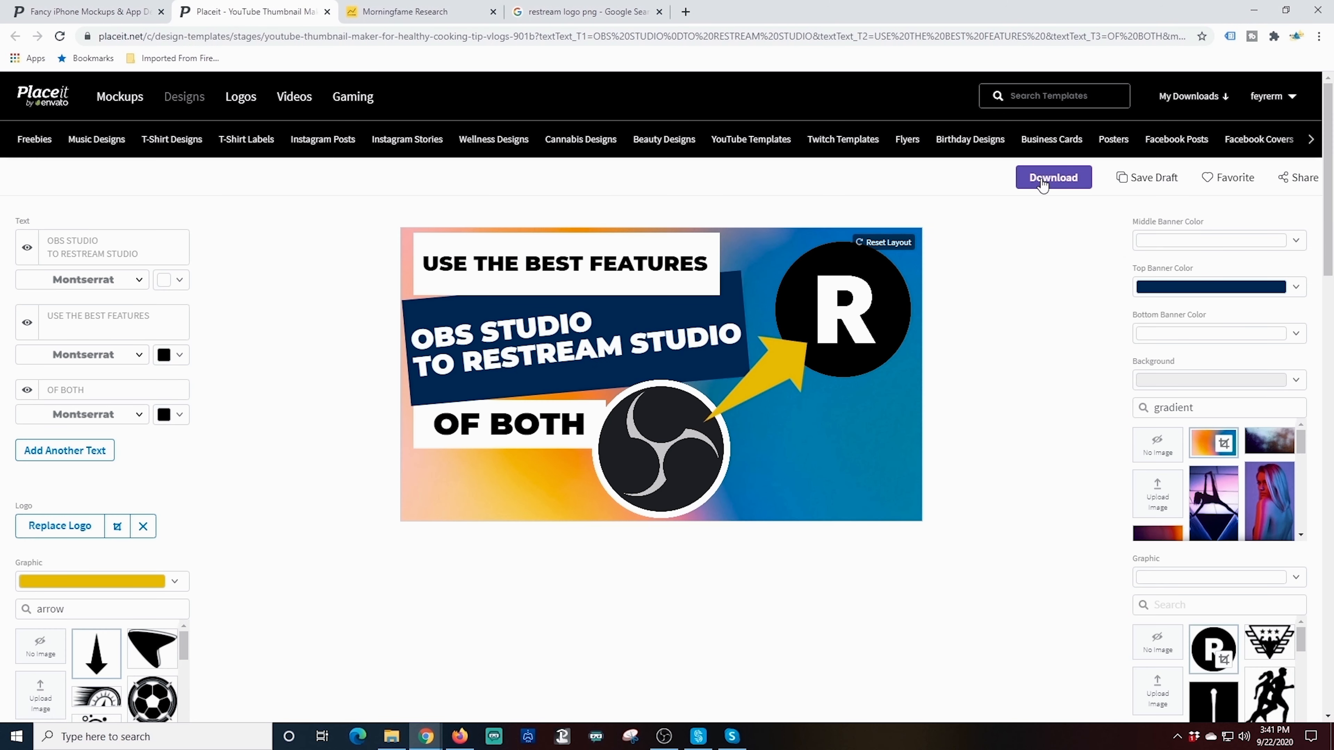
left_click(1044, 178)
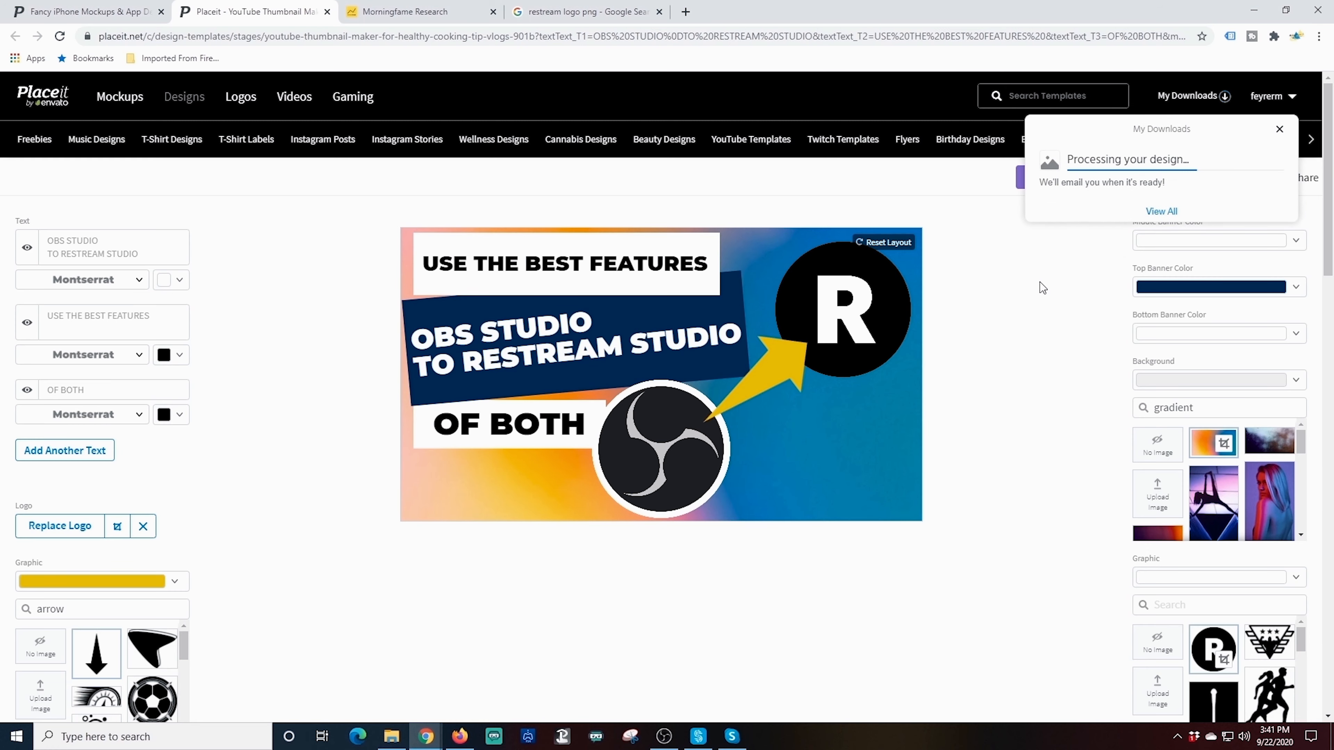